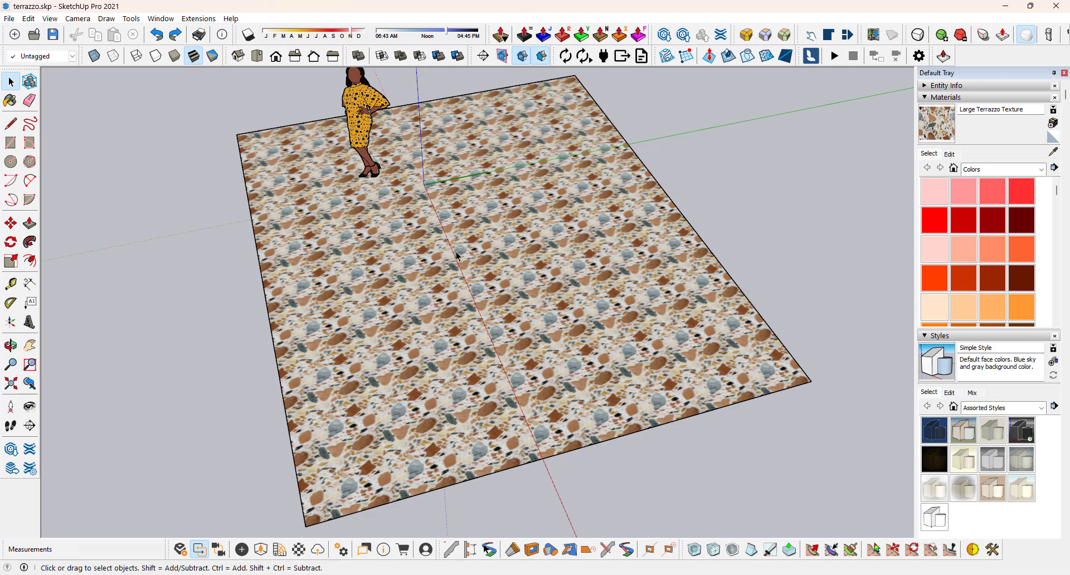
# Examine the repeating pattern of the terrazzo texture on the floor face up close and from farther away
pyautogui.scroll(5, 518, 333)
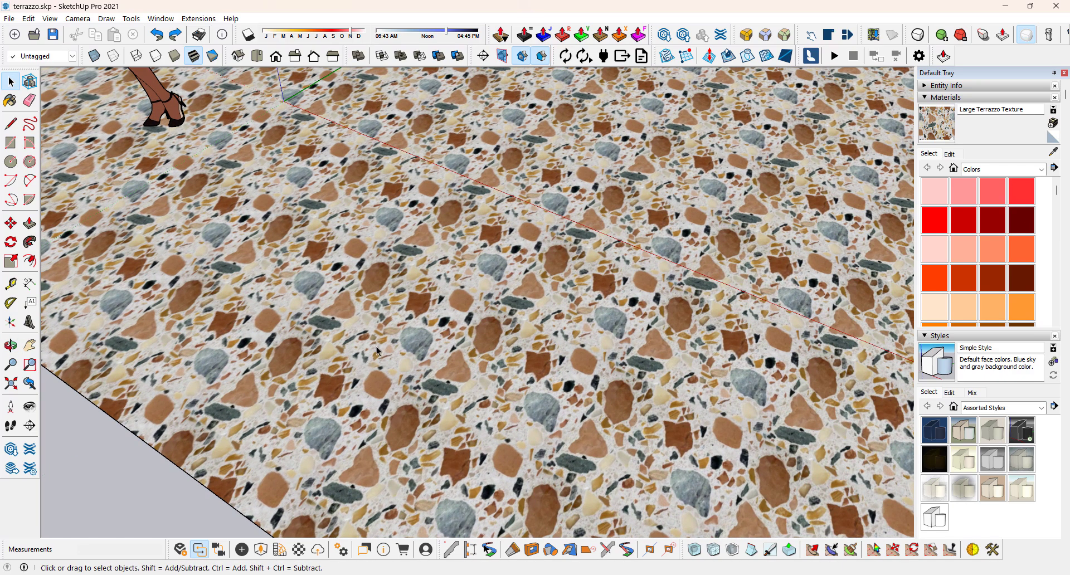
pyautogui.scroll(-5, 376, 351)
pyautogui.moveTo(379, 301); pyautogui.dragTo(451, 318)
pyautogui.scroll(1, 349, 351)
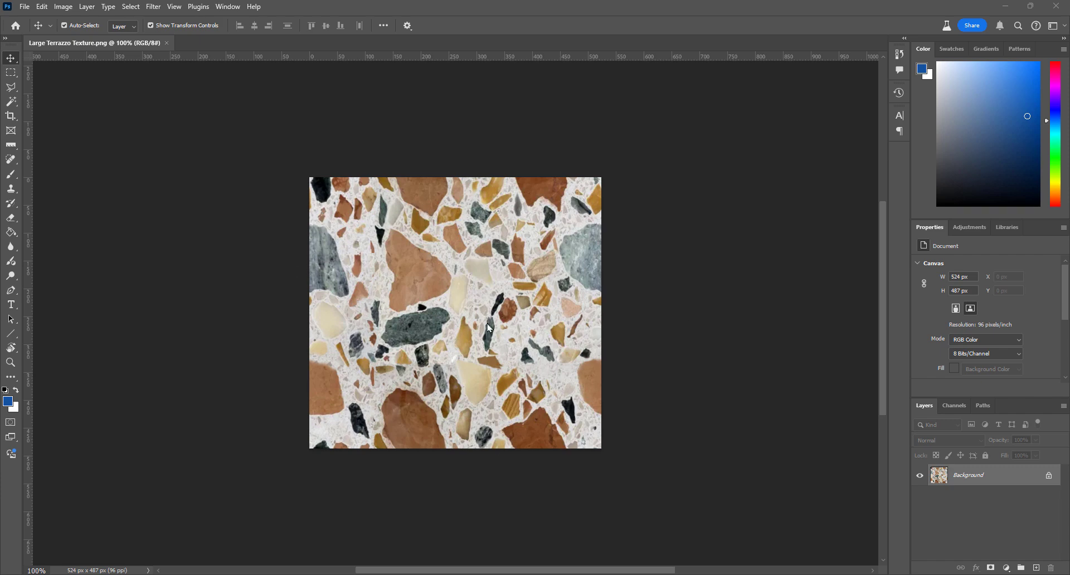
# Switch to Photoshop, select the entire terrazzo texture image and copy it
pyautogui.click(447, 250)
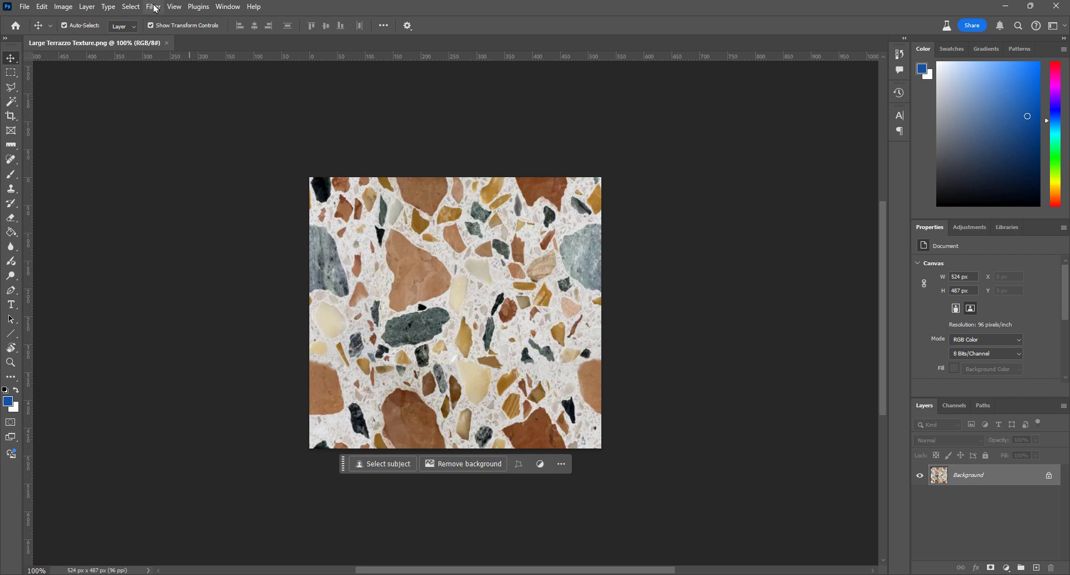
pyautogui.click(130, 8)
pyautogui.click(130, 7)
pyautogui.click(130, 7)
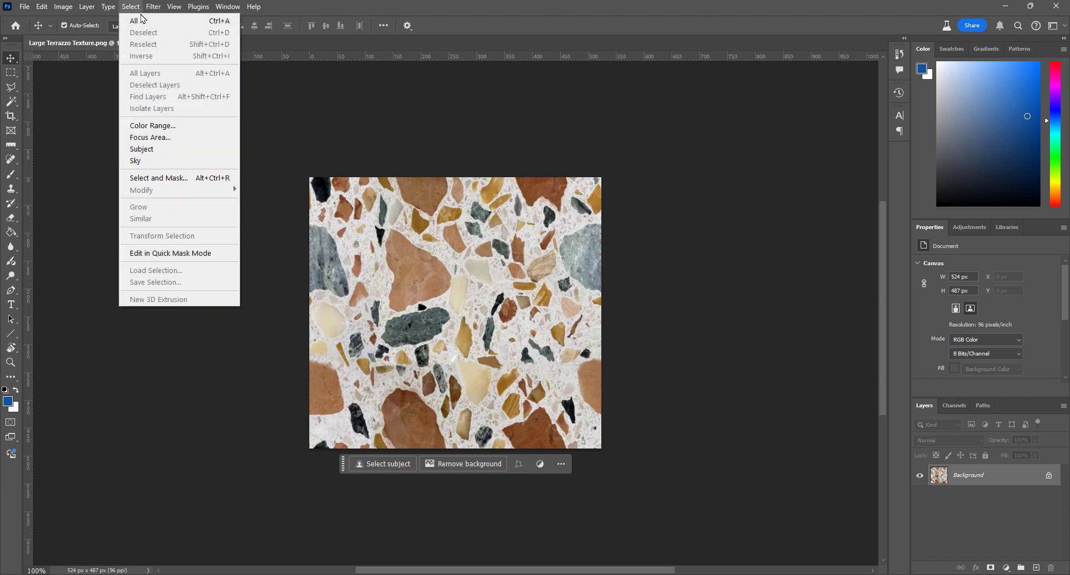
pyautogui.click(134, 21)
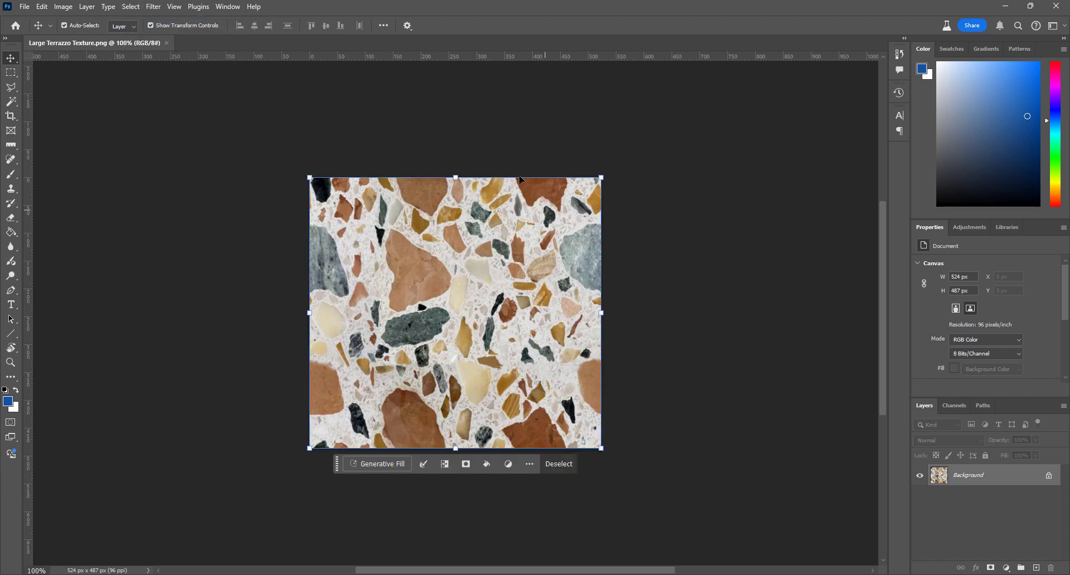
pyautogui.click(41, 7)
pyautogui.moveTo(63, 6)
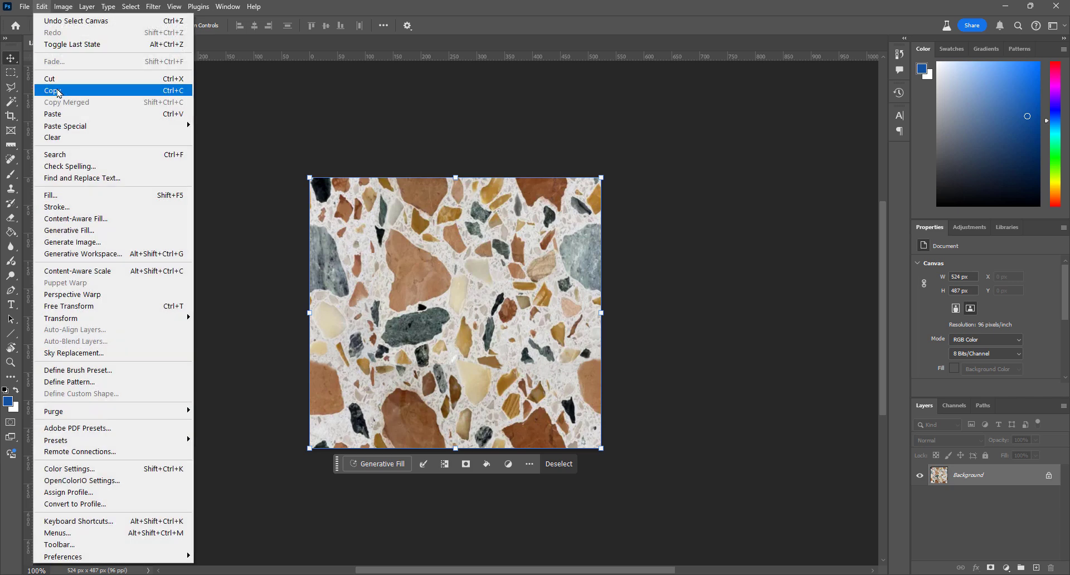
pyautogui.click(62, 90)
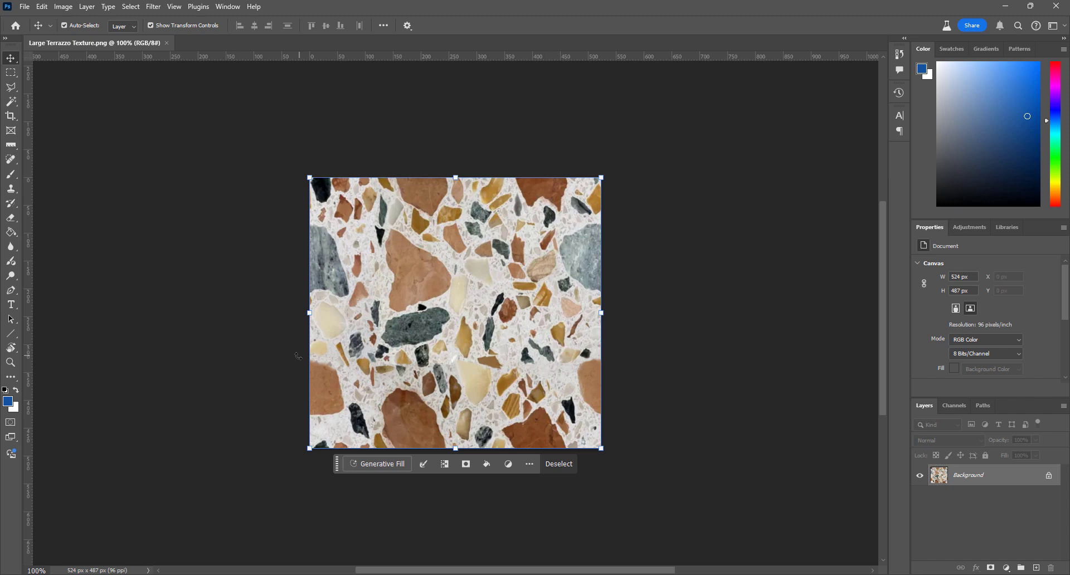
# Enlarge the canvas to 1200 by 1200 pixels, anchoring the existing image in the upper-left corner
pyautogui.click(63, 6)
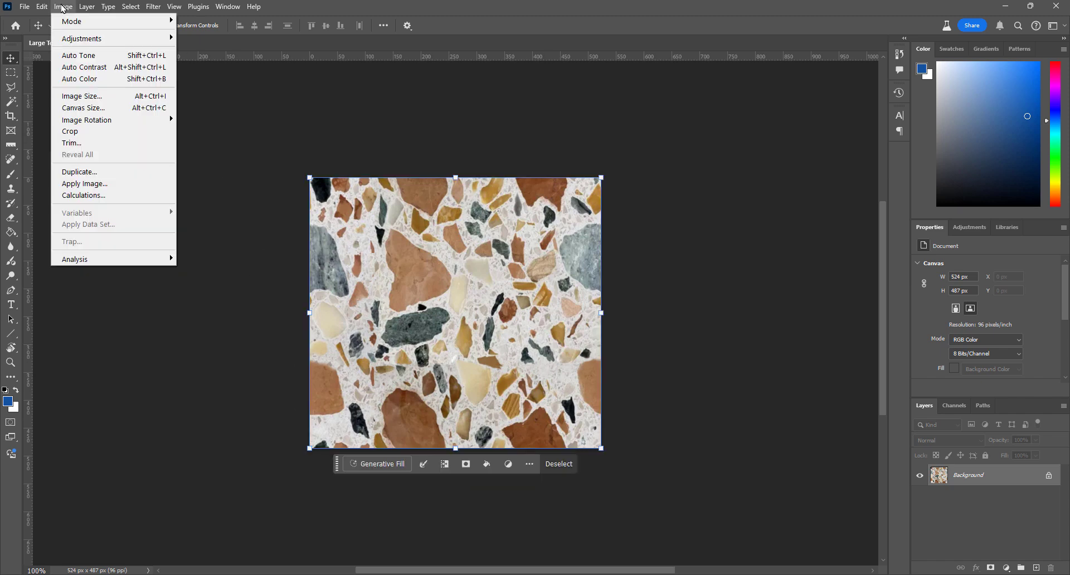
pyautogui.click(89, 109)
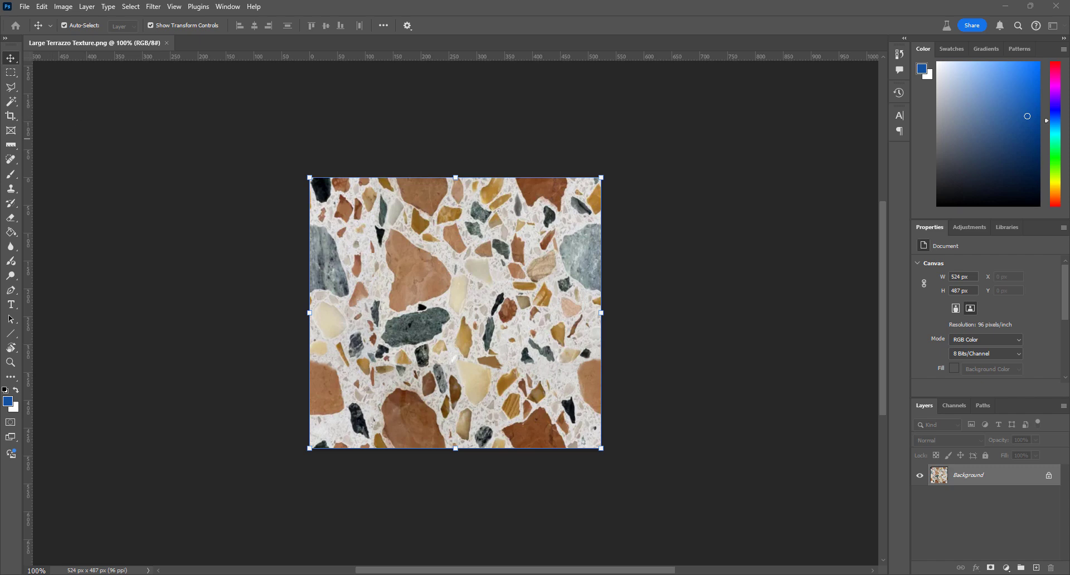
pyautogui.moveTo(32, 144); pyautogui.dragTo(396, 146)
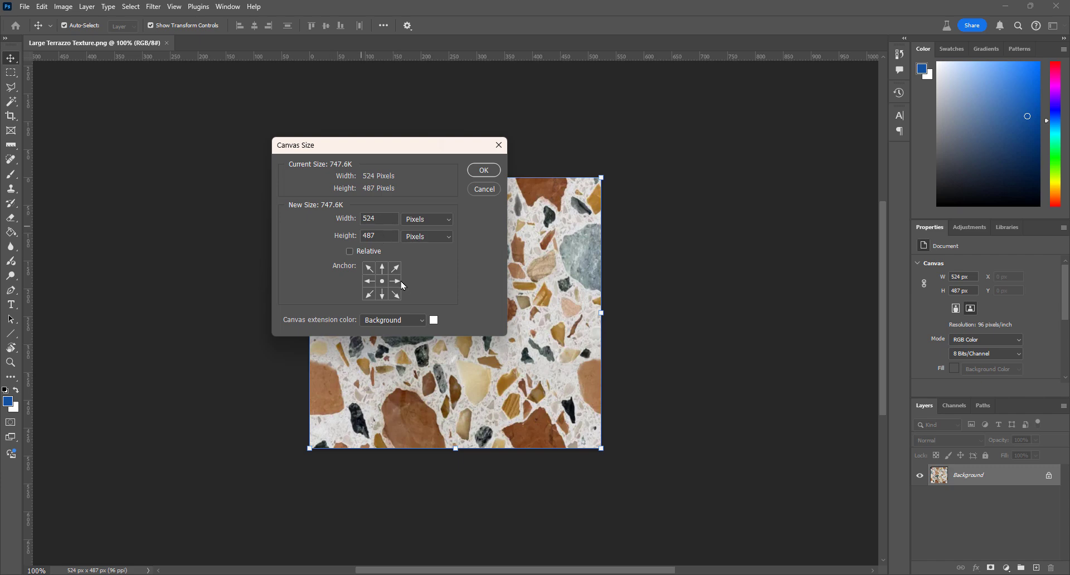
pyautogui.click(369, 269)
pyautogui.moveTo(388, 218); pyautogui.dragTo(327, 221)
pyautogui.write('1200')
pyautogui.press('Tab')
pyautogui.write('1200')
pyautogui.press('Return')
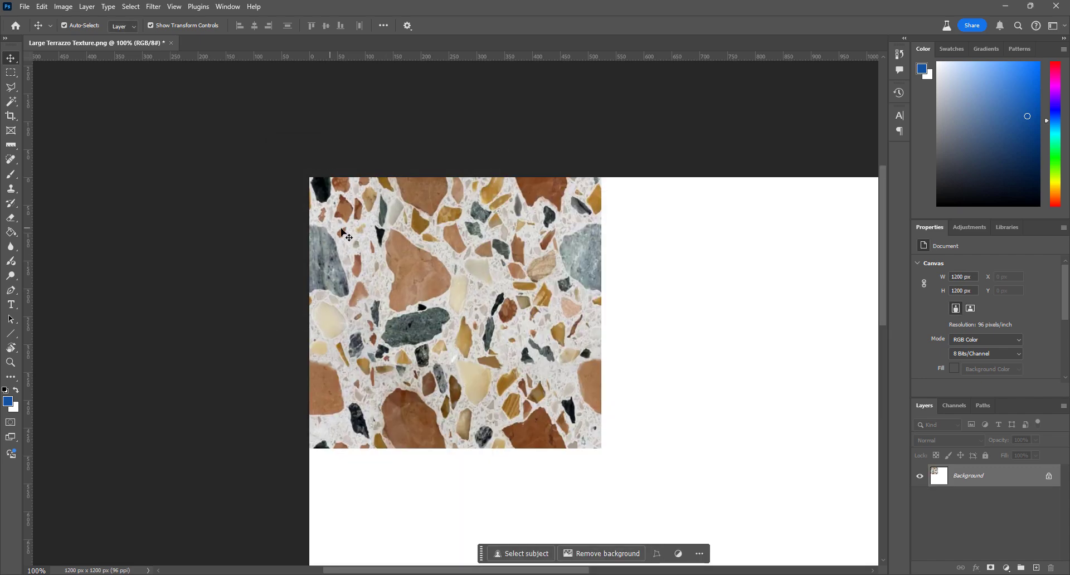
# Paste copies of the texture edge to edge to form a two-by-two tile block and flatten the image
pyautogui.scroll(-1, 228, 218)
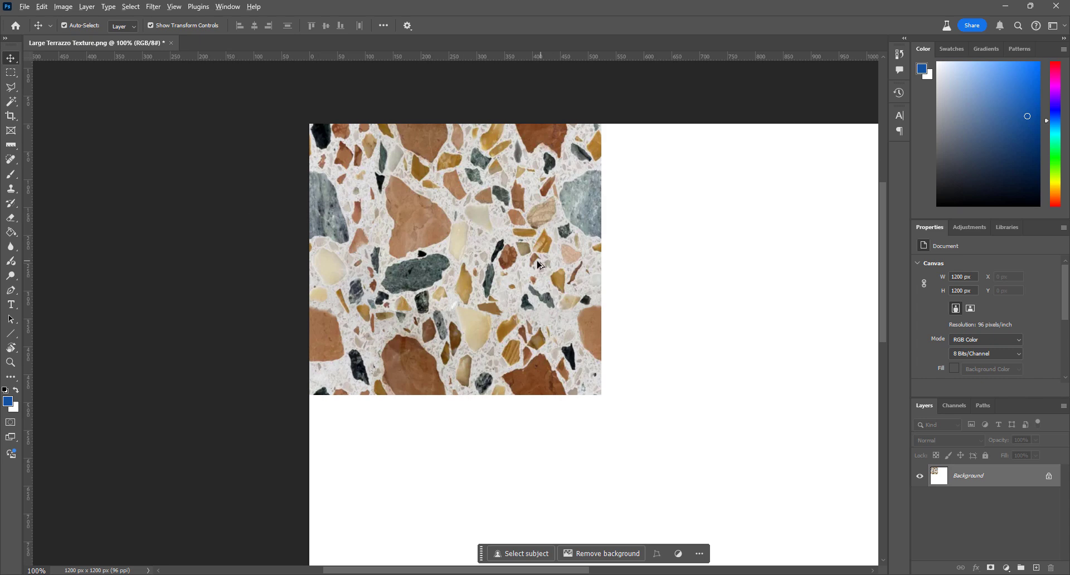
pyautogui.scroll(-3, 447, 282)
pyautogui.scroll(-1, 447, 282)
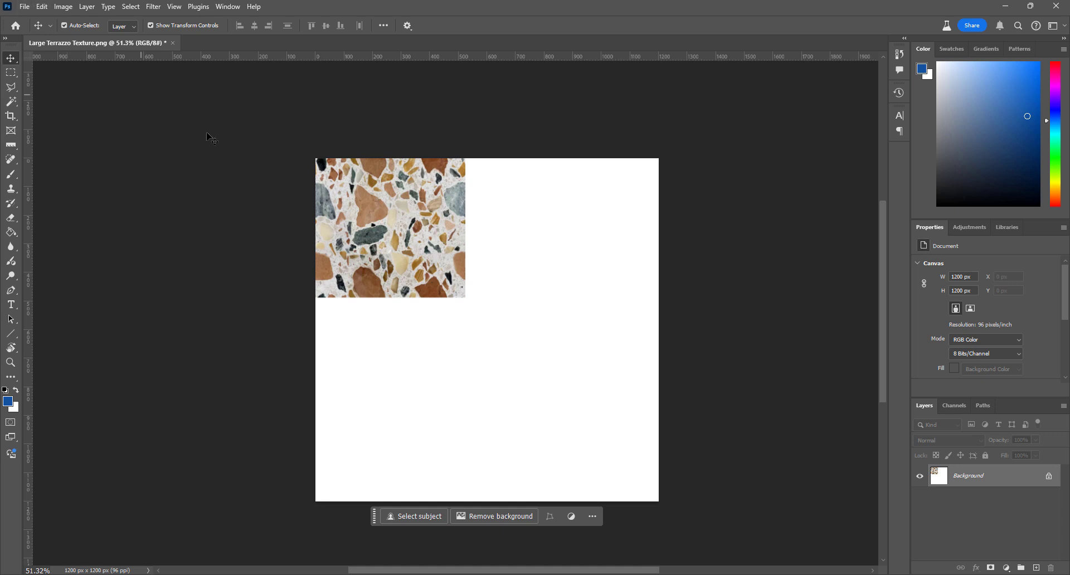
pyautogui.hotkey('ctrl', 'v')
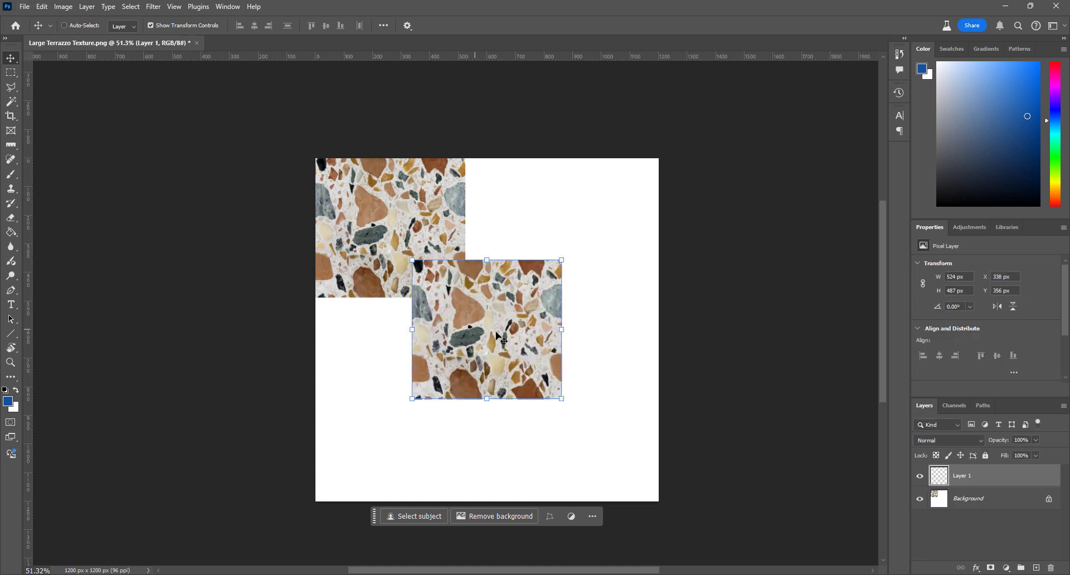
pyautogui.moveTo(500, 331); pyautogui.dragTo(546, 233)
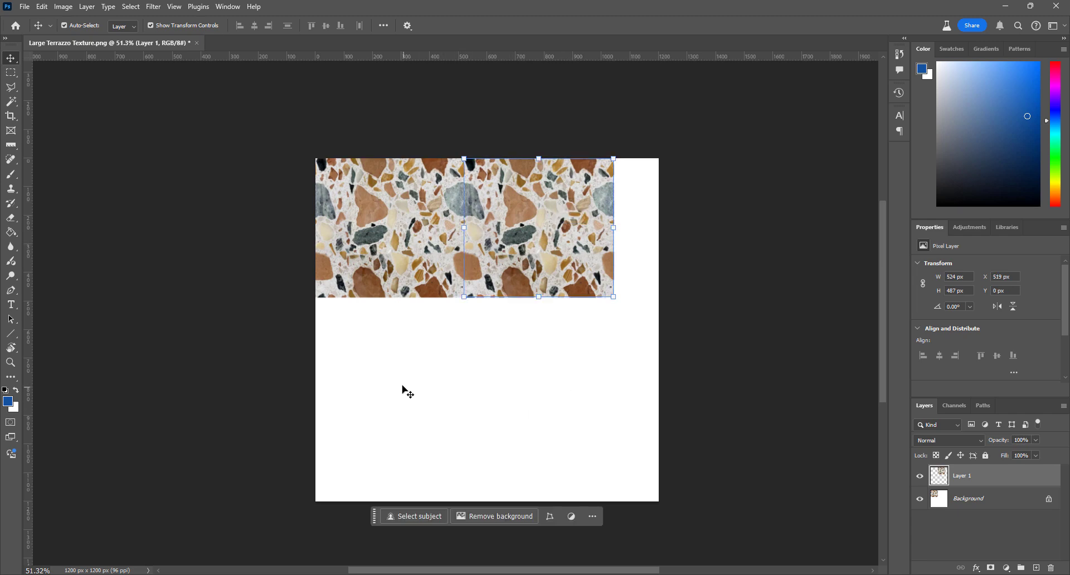
pyautogui.moveTo(523, 226); pyautogui.dragTo(540, 374)
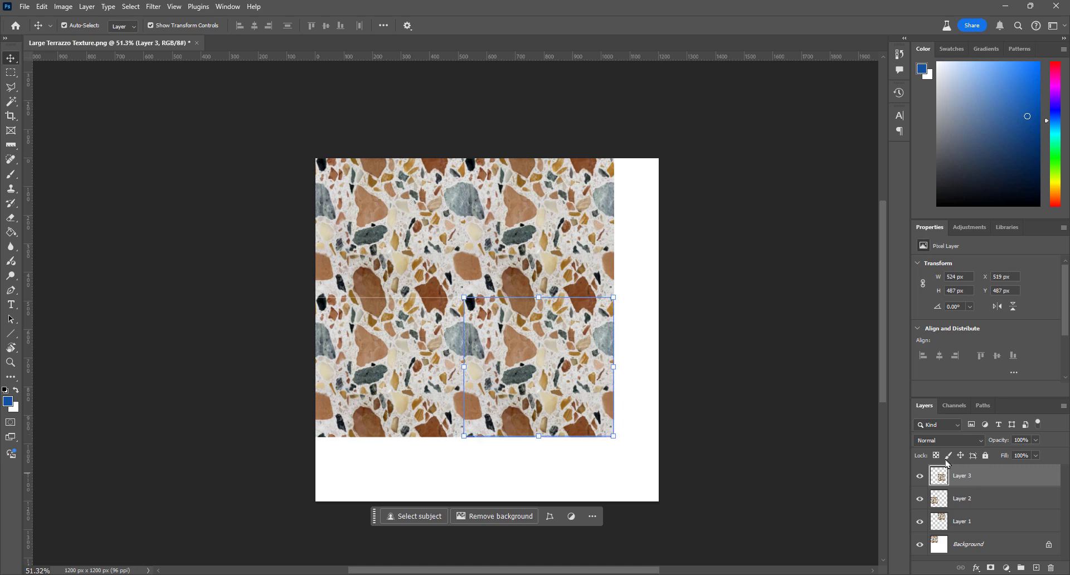
pyautogui.rightClick(984, 478)
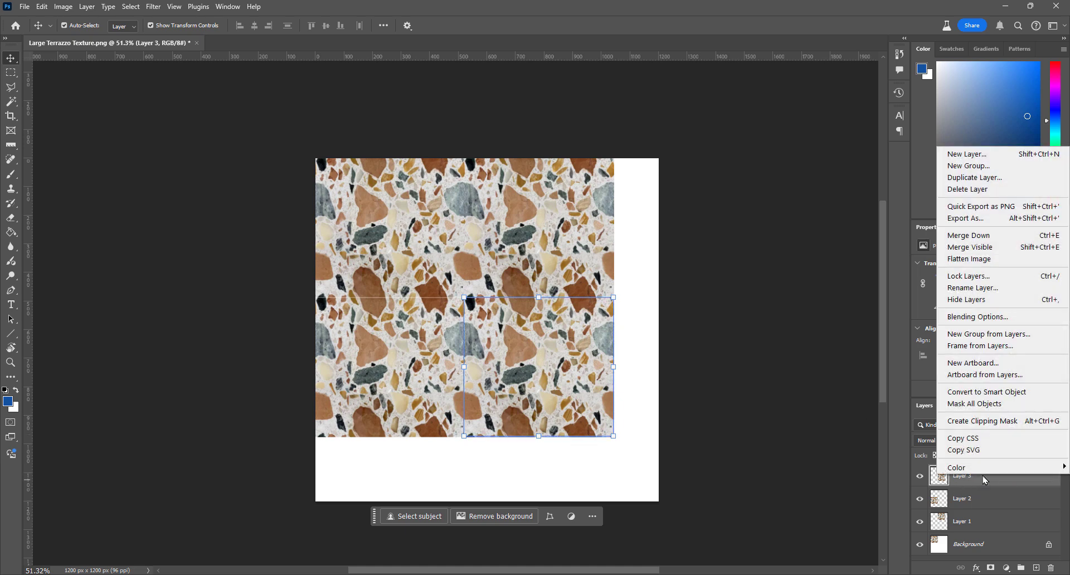
pyautogui.click(973, 262)
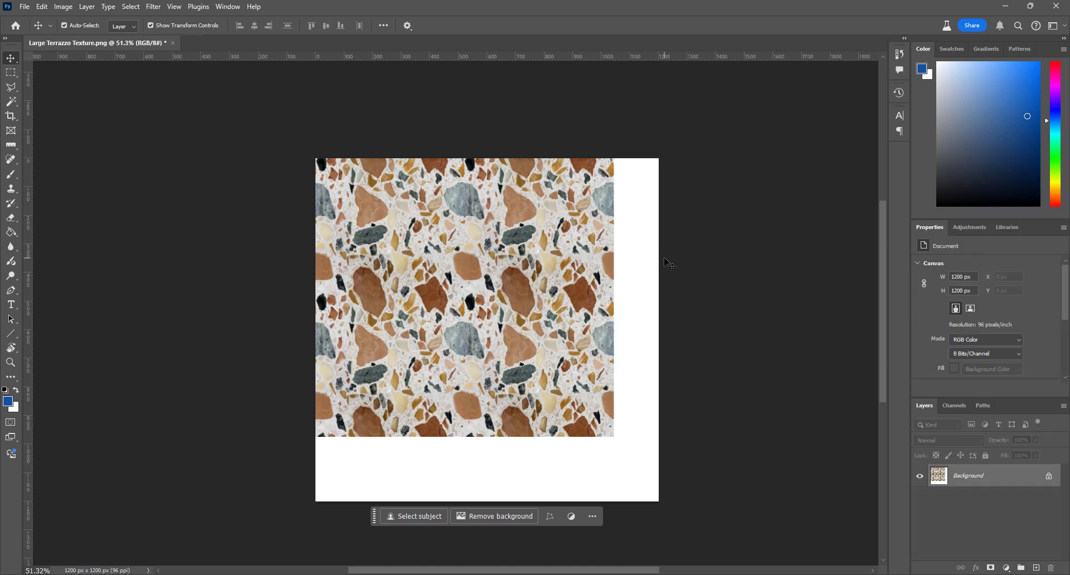
# Paste another copy of the texture, rotate it to about -53° and place it over the middle of the tile block
pyautogui.hotkey('ctrl', 'v')
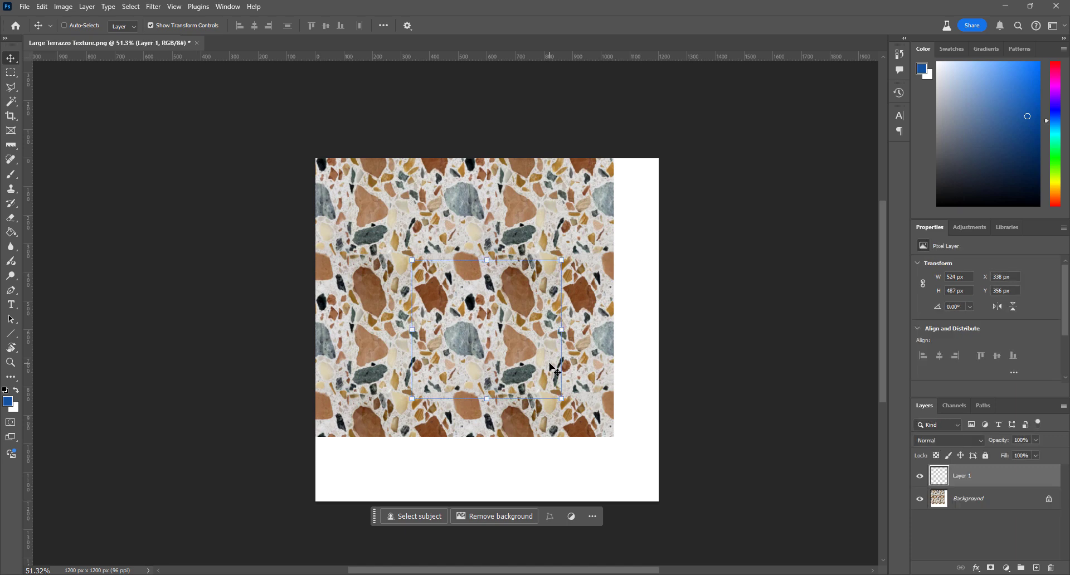
pyautogui.moveTo(511, 314); pyautogui.dragTo(491, 280)
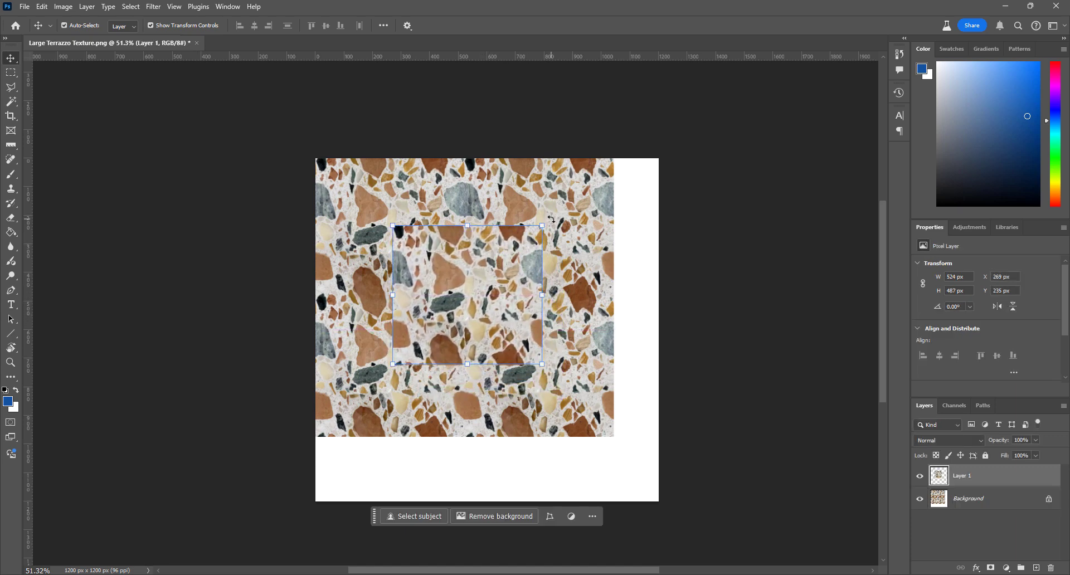
pyautogui.moveTo(550, 219); pyautogui.dragTo(449, 177)
pyautogui.moveTo(478, 293); pyautogui.dragTo(448, 280)
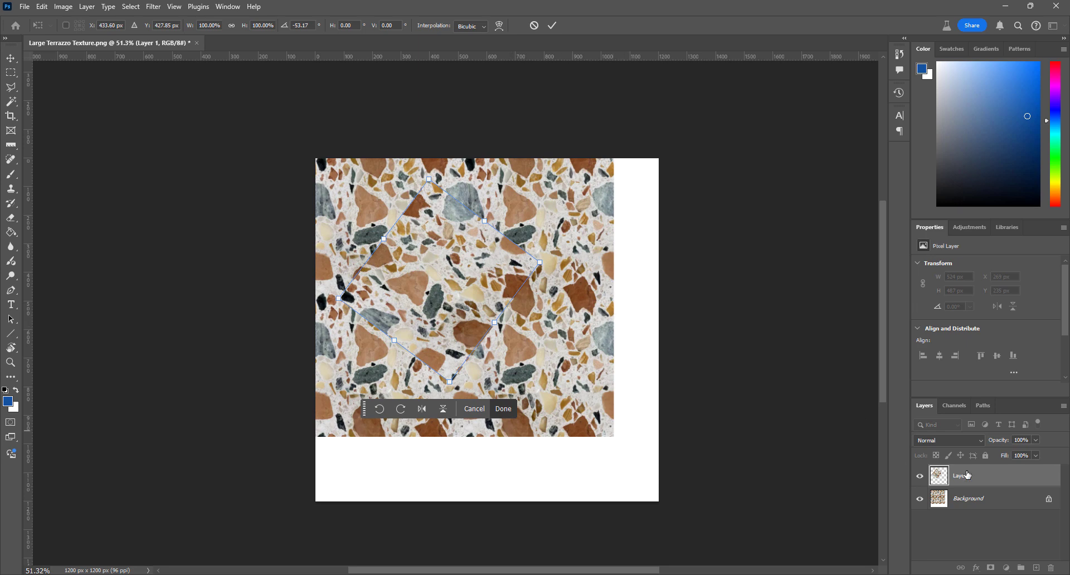
pyautogui.press('Escape')
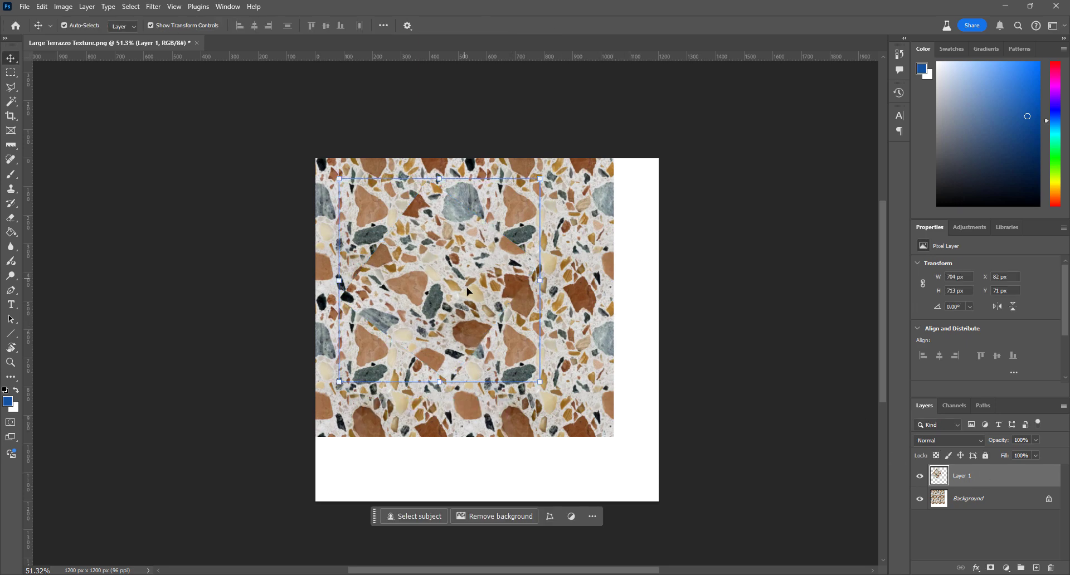
# Erase the cut part of the red-brown stone near the rotated layer's upper corner with a 50 px hard round eraser
pyautogui.scroll(3, 455, 250)
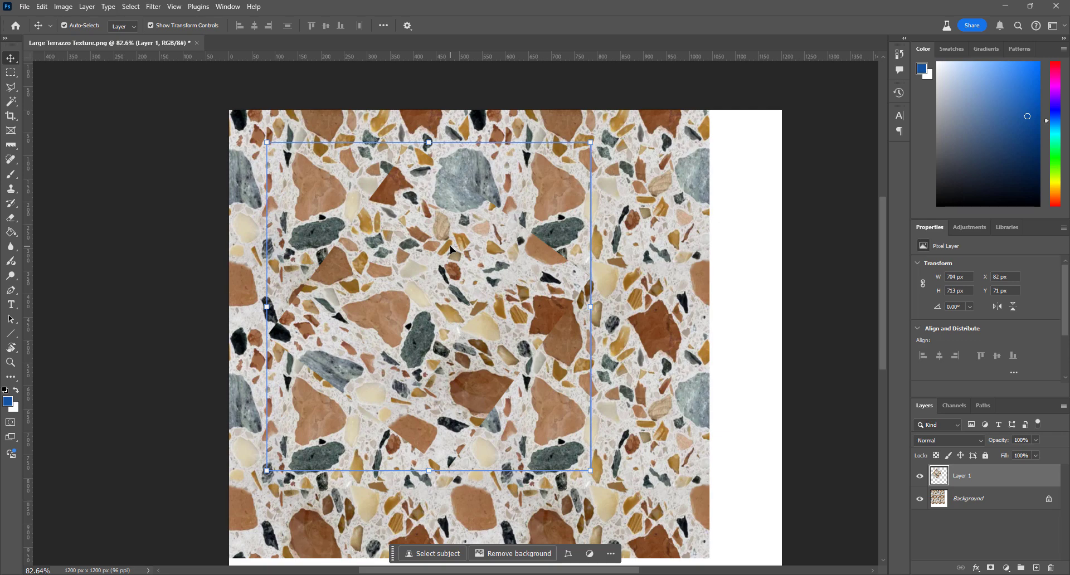
pyautogui.scroll(1, 452, 250)
pyautogui.scroll(-2, 484, 258)
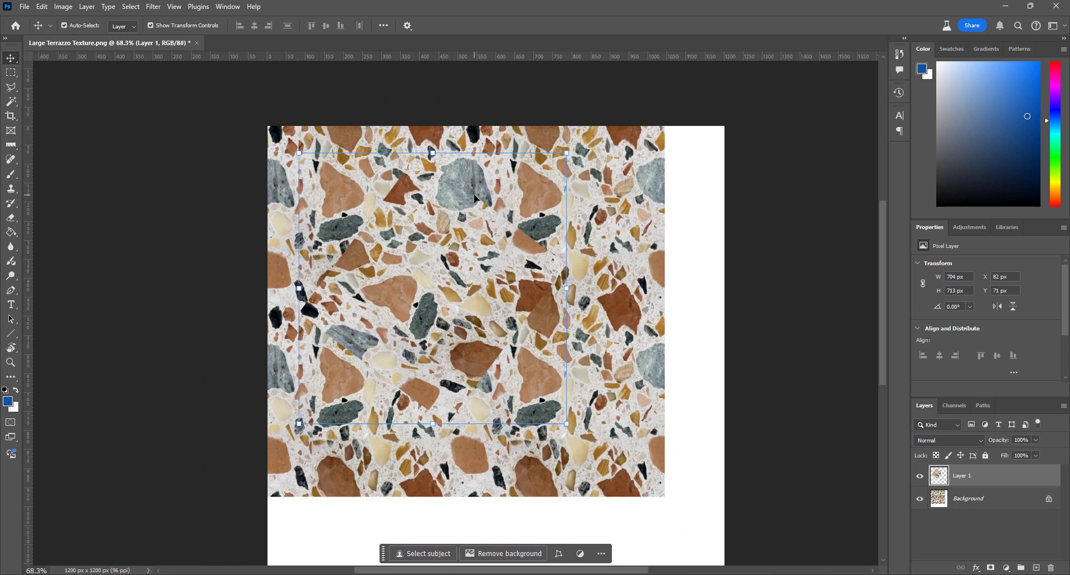
pyautogui.press('e')
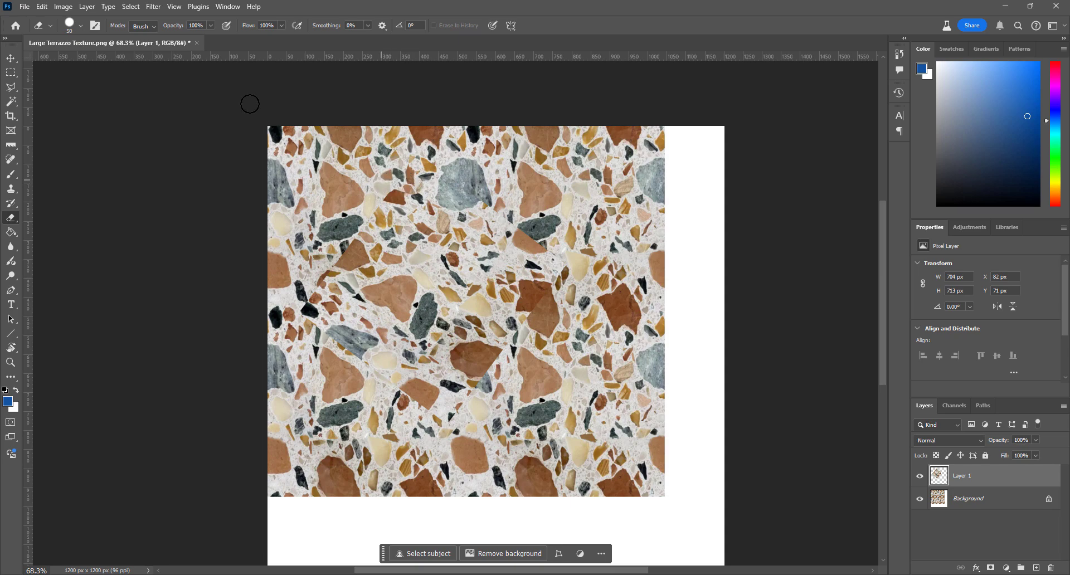
pyautogui.click(82, 25)
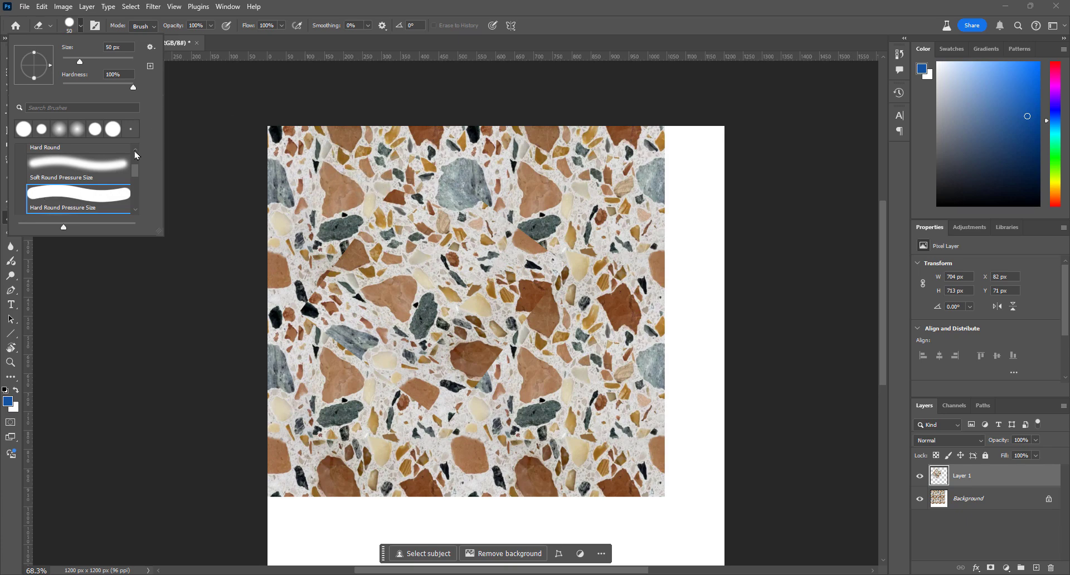
pyautogui.click(379, 187)
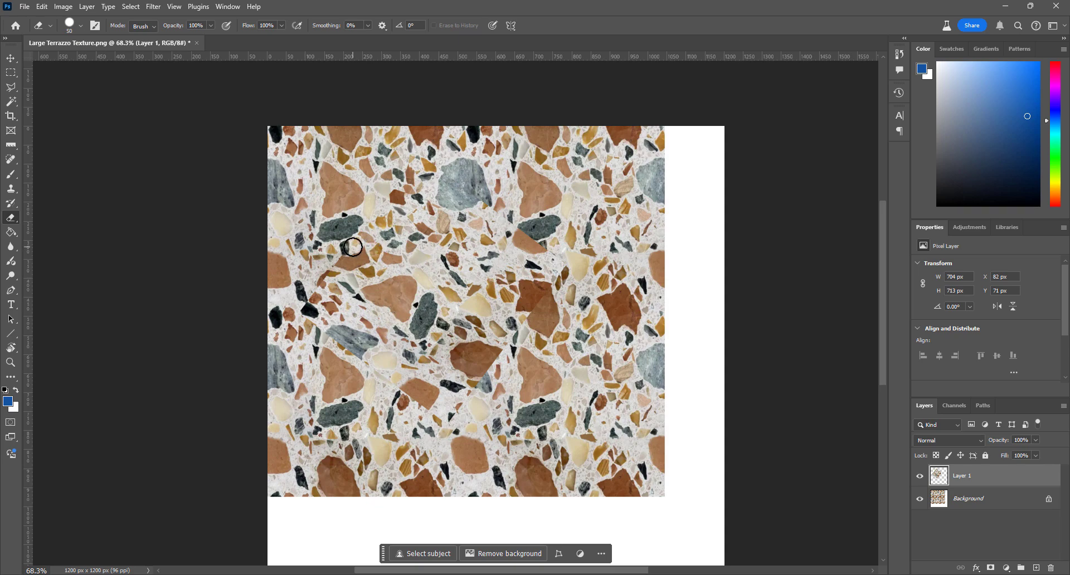
# Reduce the eraser to 20 px and erase cut stone fragments along the rotated layer's left and upper edges
pyautogui.press('[')
pyautogui.press('[')
pyautogui.press('[')
pyautogui.moveTo(335, 341); pyautogui.dragTo(345, 344)
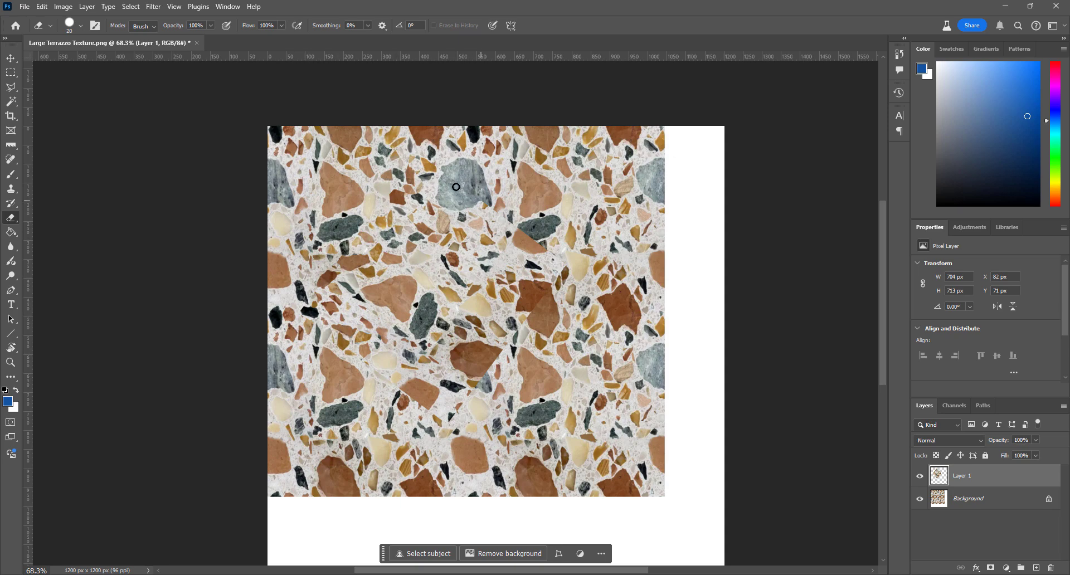
pyautogui.moveTo(413, 158)
pyautogui.mouseDown()
pyautogui.moveTo(434, 160)
pyautogui.moveTo(383, 149)
pyautogui.mouseUp()
# Clone small terrazzo chips over the partly covered dark green stone on the Background layer with a 40 px Clone Stamp
pyautogui.click(11, 189)
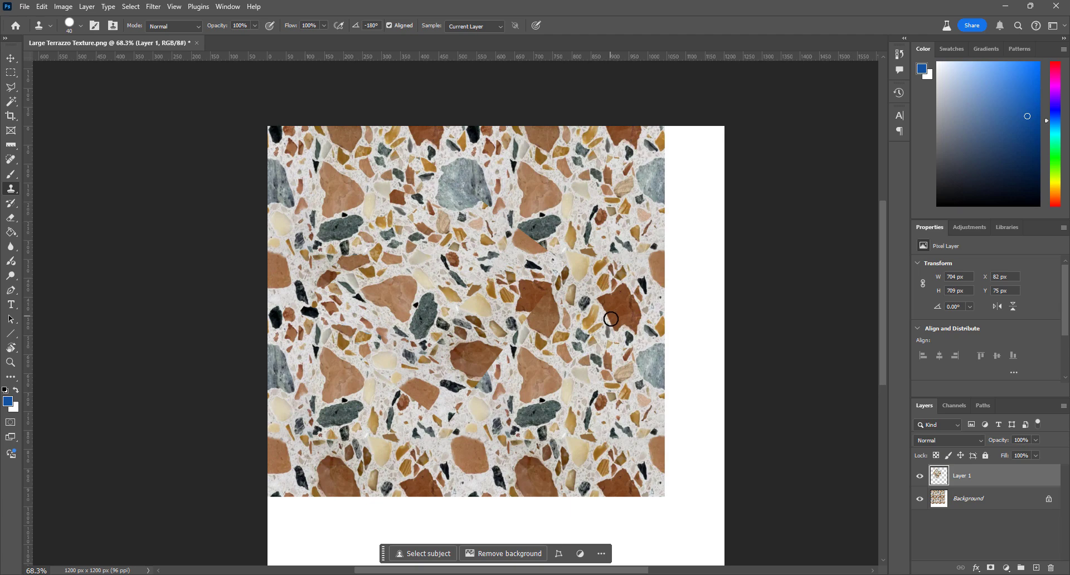
pyautogui.keyDown('alt'); pyautogui.click(574, 313); pyautogui.keyUp('alt')
pyautogui.click(975, 502)
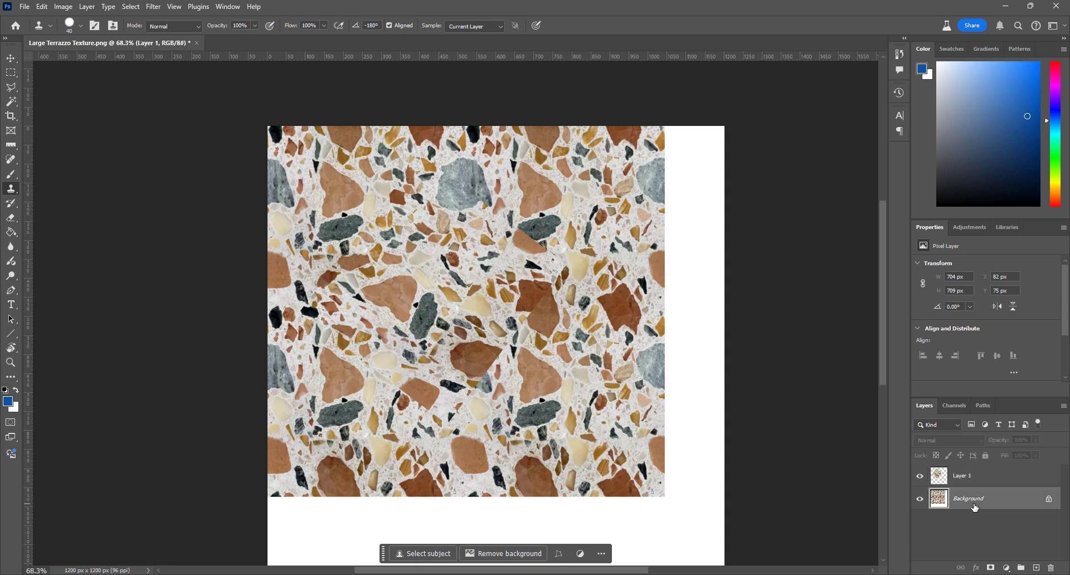
pyautogui.keyDown('alt'); pyautogui.click(567, 331); pyautogui.keyUp('alt')
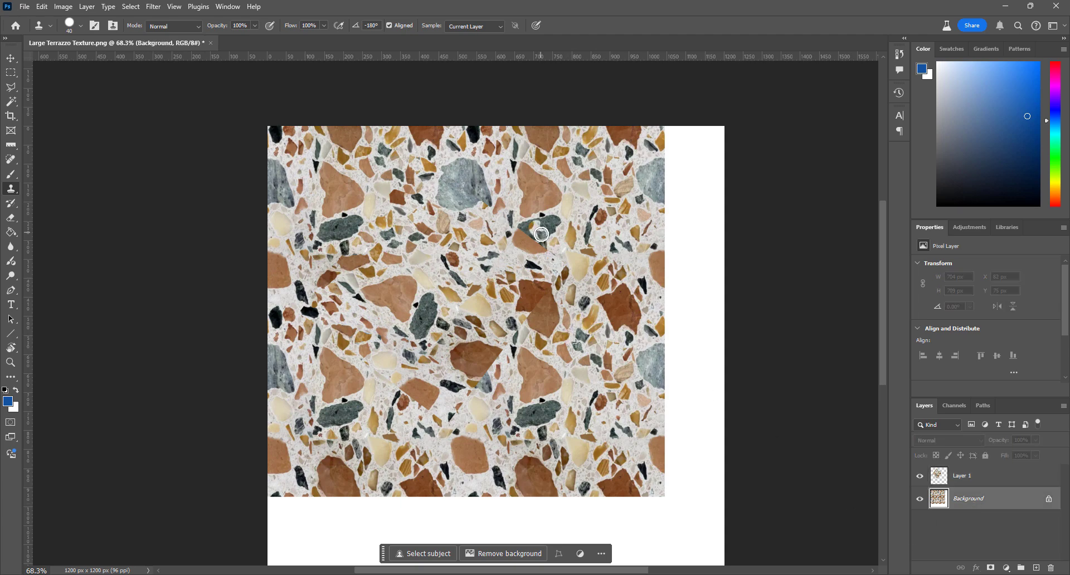
pyautogui.moveTo(537, 229)
pyautogui.mouseDown()
pyautogui.moveTo(544, 235)
pyautogui.moveTo(525, 226)
pyautogui.moveTo(548, 217)
pyautogui.moveTo(550, 239)
pyautogui.mouseUp()
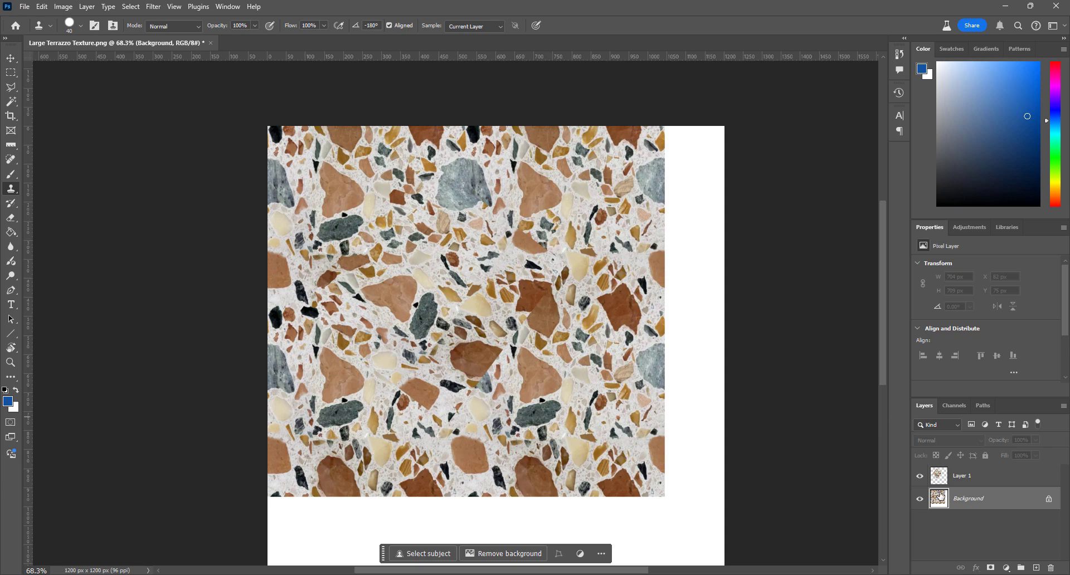
# Erase part of the cut brown stone near the right corner of Layer 1 with the 20 px eraser
pyautogui.click(952, 479)
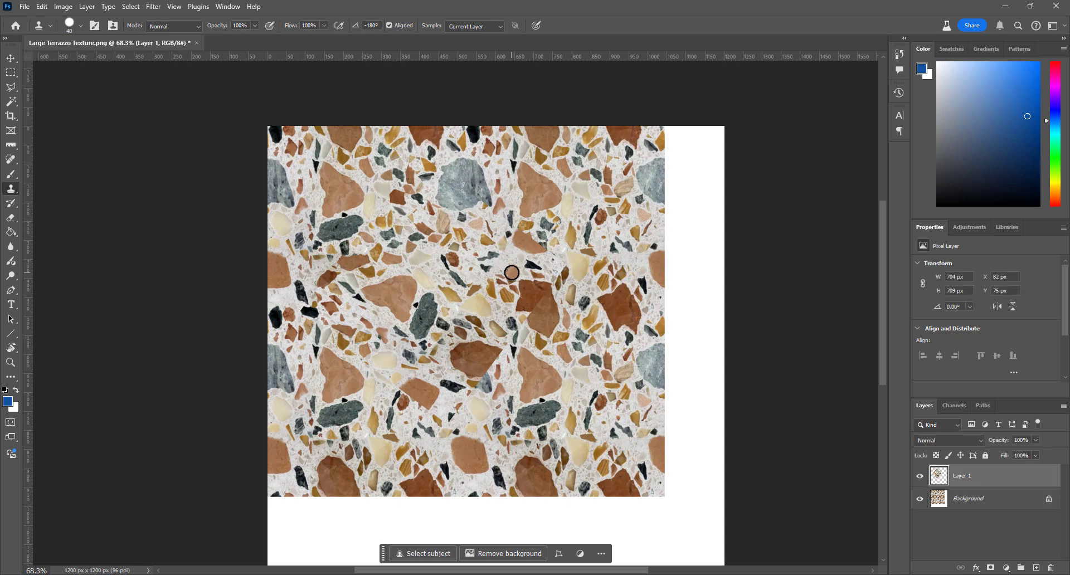
pyautogui.press('e')
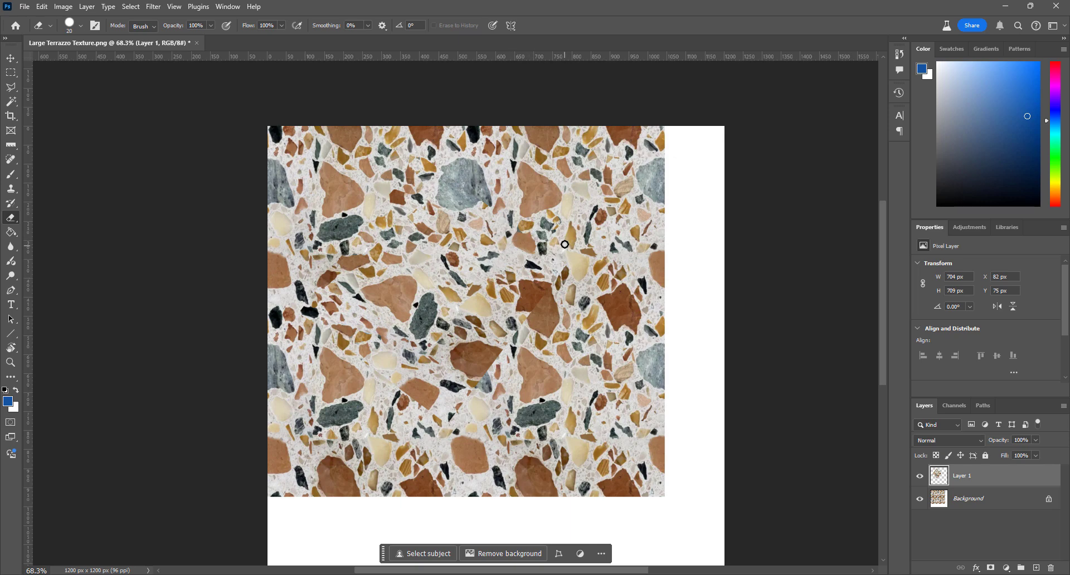
pyautogui.scroll(-2, 536, 279)
pyautogui.scroll(2, 544, 278)
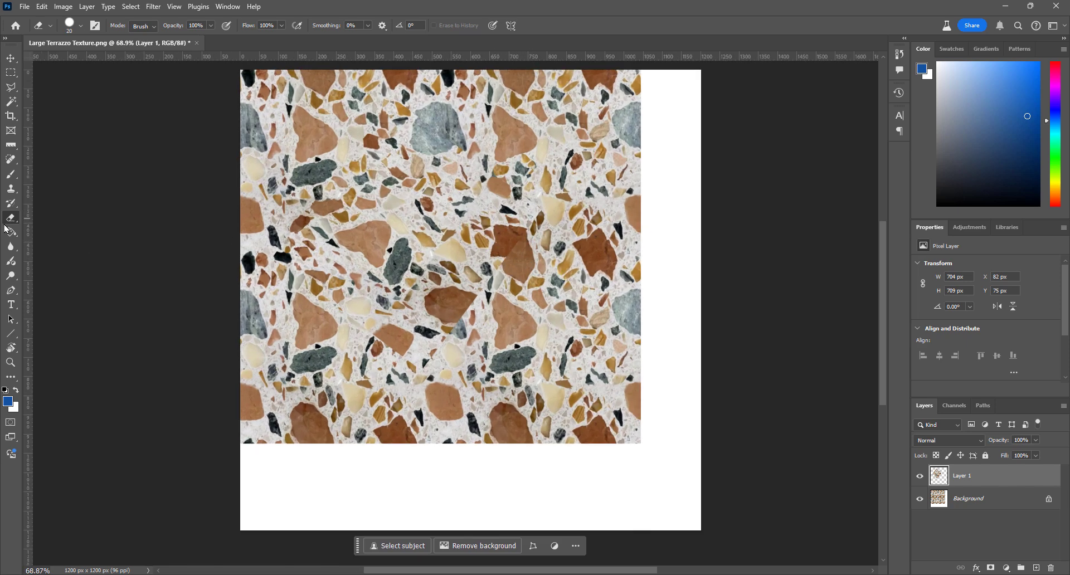
# Clone brown texture over the visible seams in the red-brown stone near the right corner of Layer 1 with the 40 px Clone Stamp
pyautogui.click(12, 190)
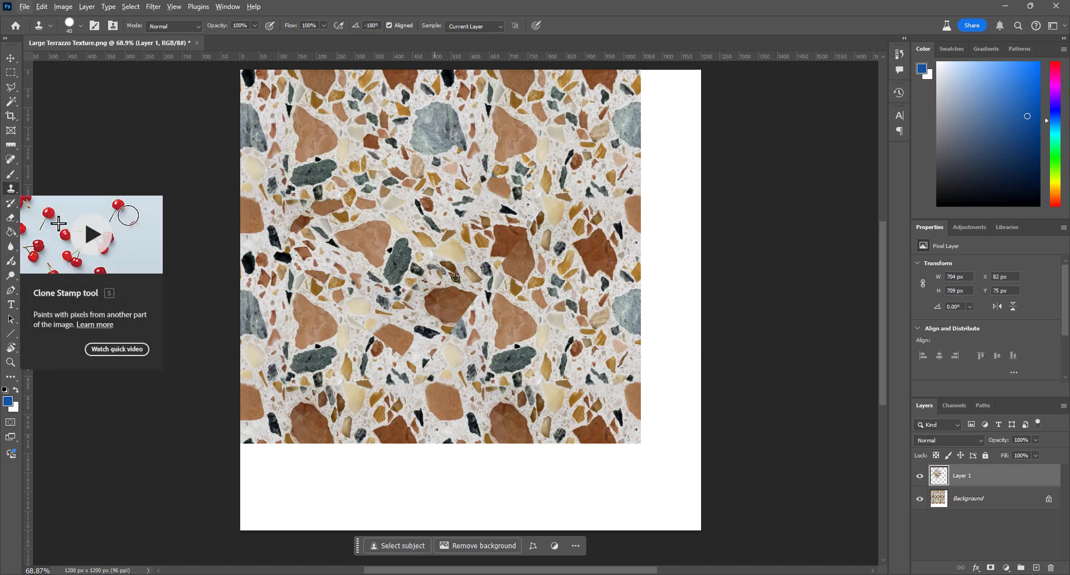
pyautogui.keyDown('alt'); pyautogui.click(506, 239); pyautogui.keyUp('alt')
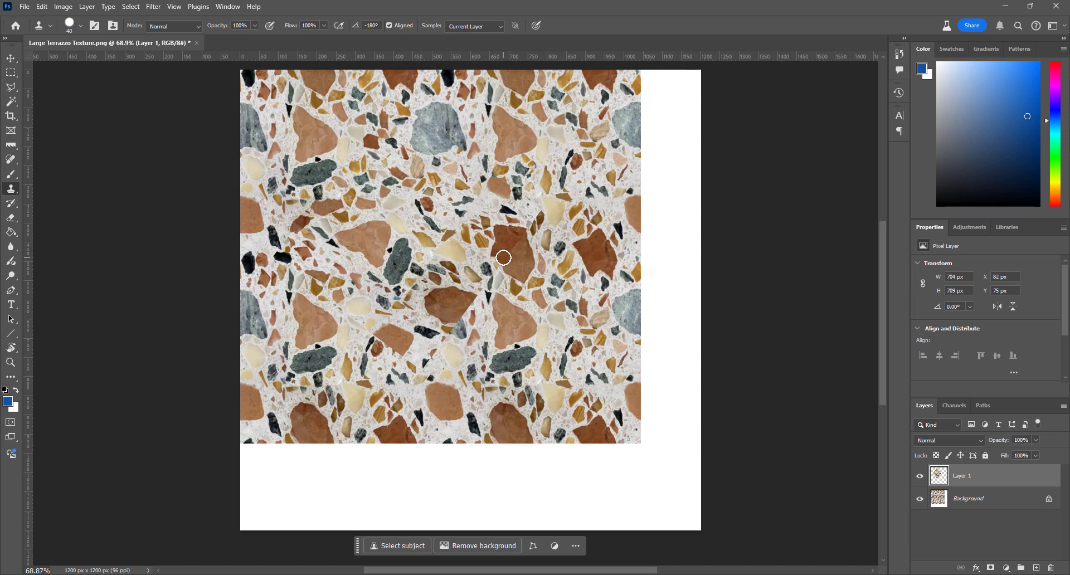
pyautogui.moveTo(501, 258)
pyautogui.mouseDown()
pyautogui.moveTo(526, 277)
pyautogui.moveTo(532, 236)
pyautogui.moveTo(508, 215)
pyautogui.moveTo(524, 252)
pyautogui.mouseUp()
pyautogui.keyDown('alt'); pyautogui.click(526, 241); pyautogui.keyUp('alt')
pyautogui.click(516, 249)
pyautogui.moveTo(512, 239); pyautogui.dragTo(514, 241)
# Set the Clone Stamp opacity to 55% and blend the remaining tone differences inside the same red-brown stone on Layer 1
pyautogui.click(255, 26)
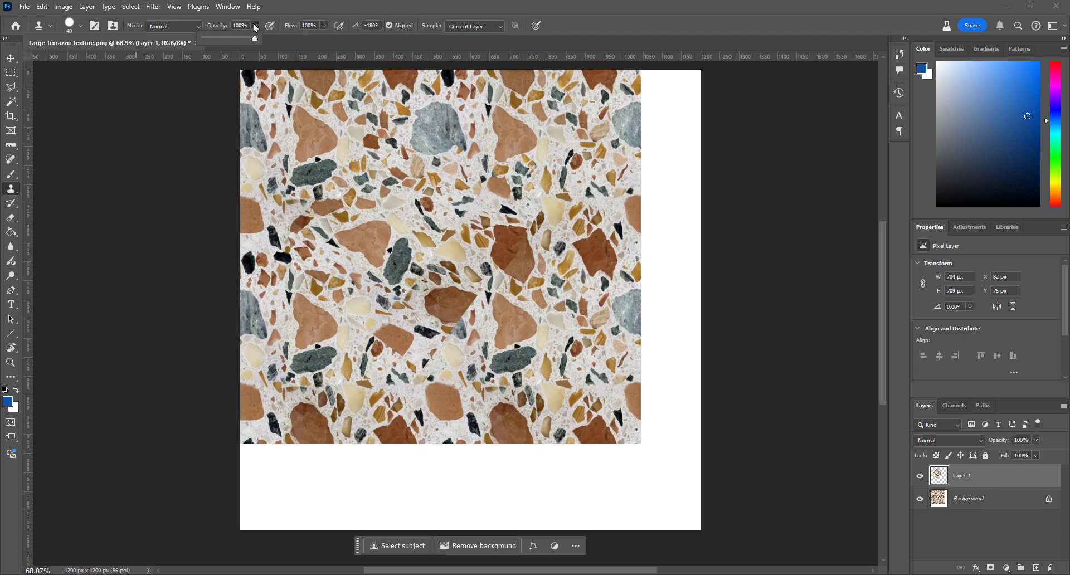
pyautogui.click(228, 38)
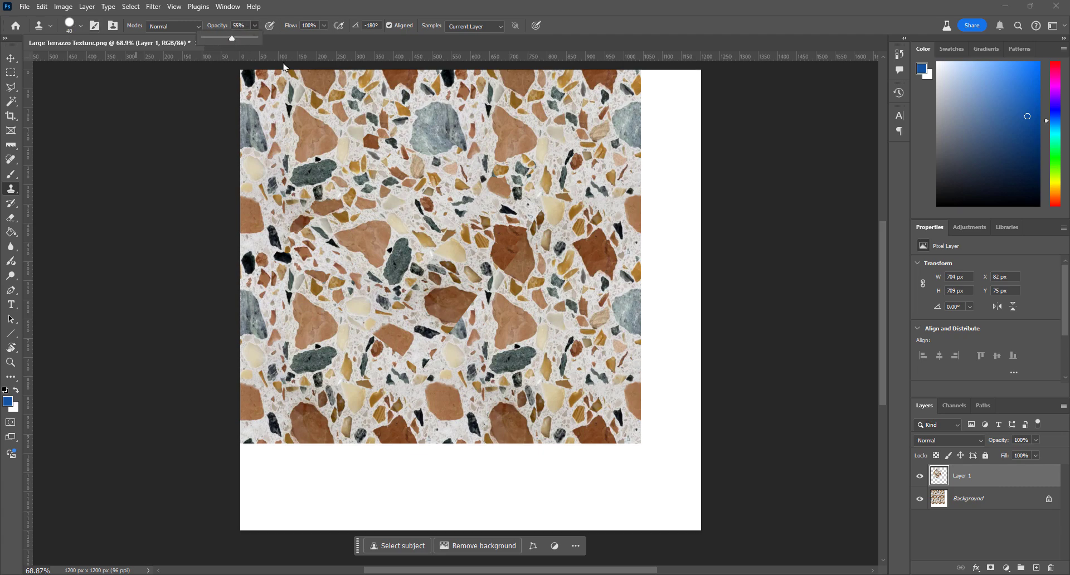
pyautogui.click(509, 243)
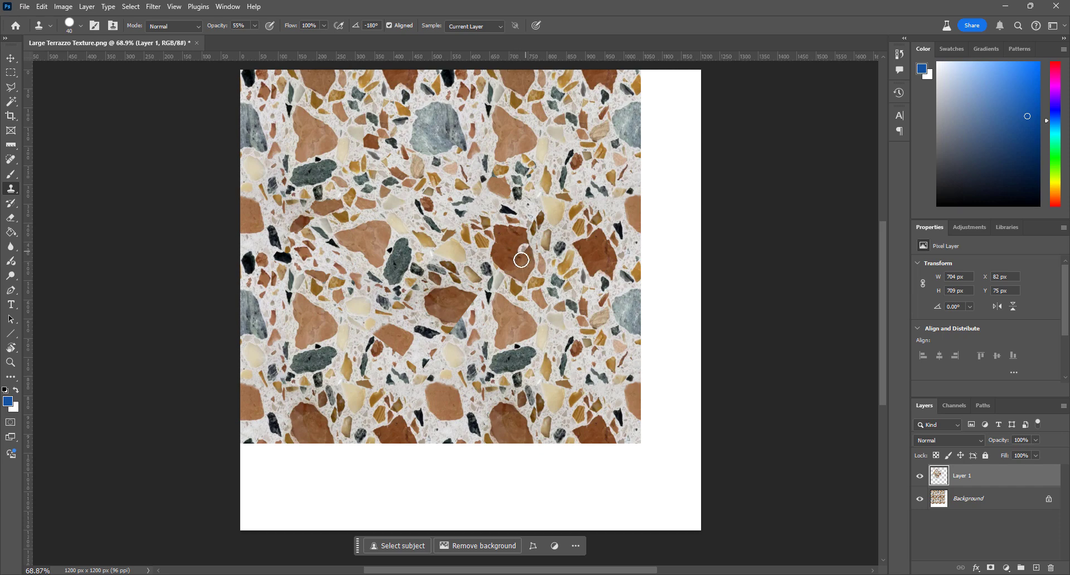
pyautogui.moveTo(522, 260); pyautogui.dragTo(528, 255)
pyautogui.click(958, 500)
pyautogui.hotkey('ctrl', '0')
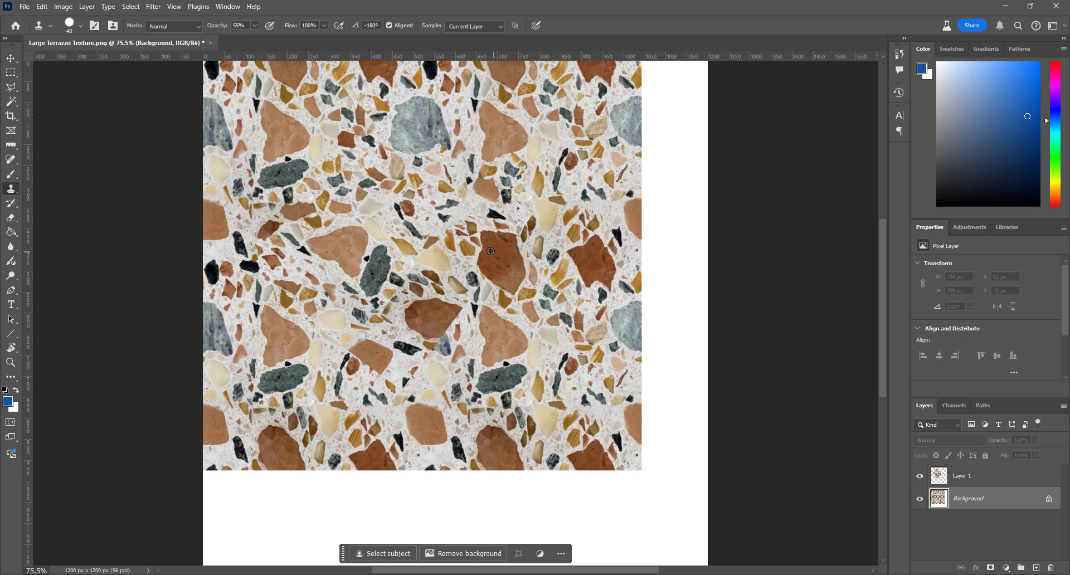
pyautogui.keyDown('alt'); pyautogui.click(508, 255); pyautogui.keyUp('alt')
pyautogui.scroll(-2, 650, 290)
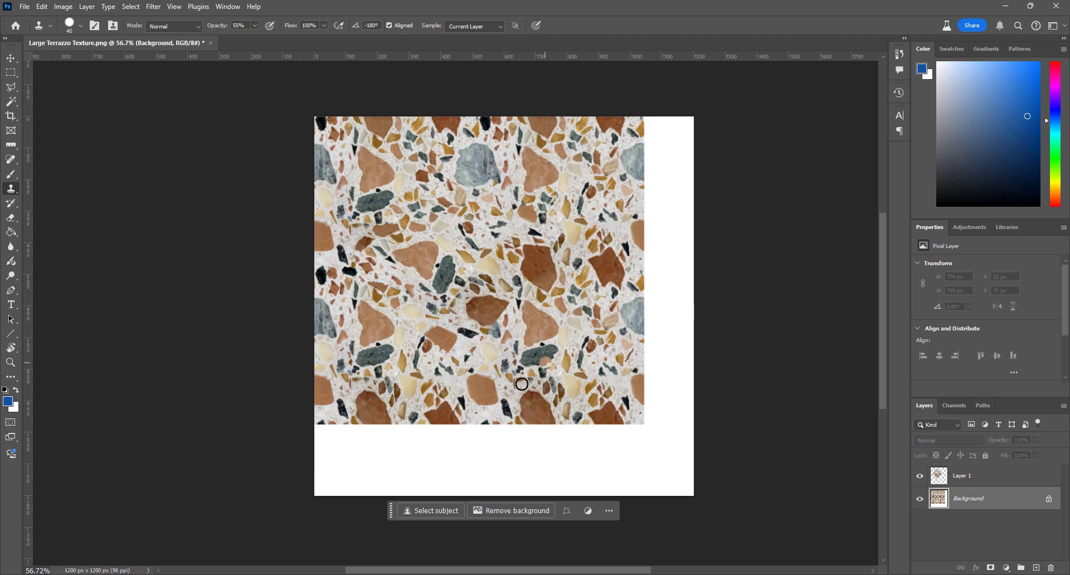
pyautogui.scroll(2, 482, 346)
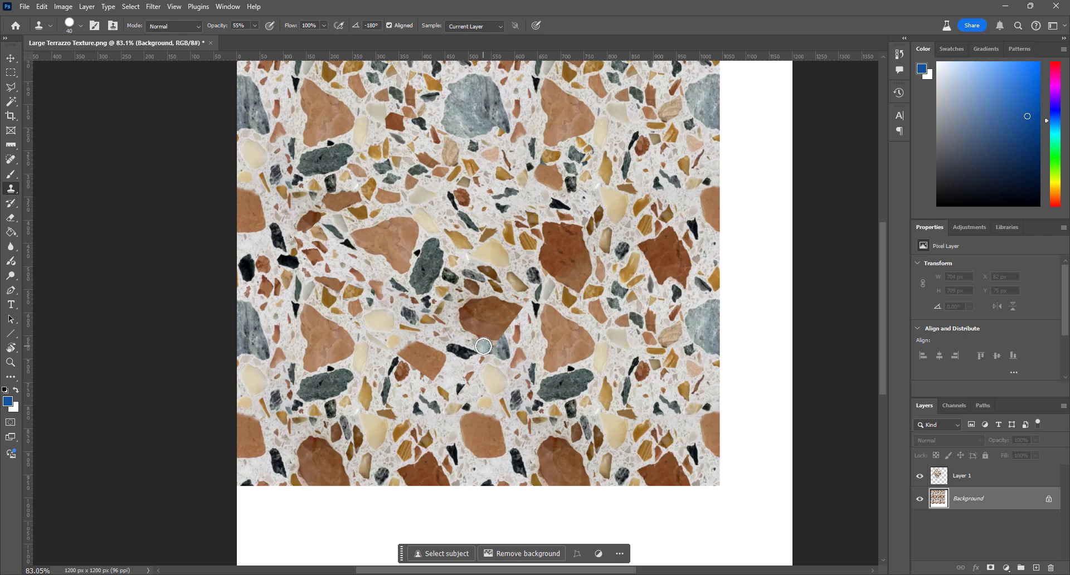
pyautogui.scroll(-1, 488, 342)
pyautogui.scroll(3, 490, 355)
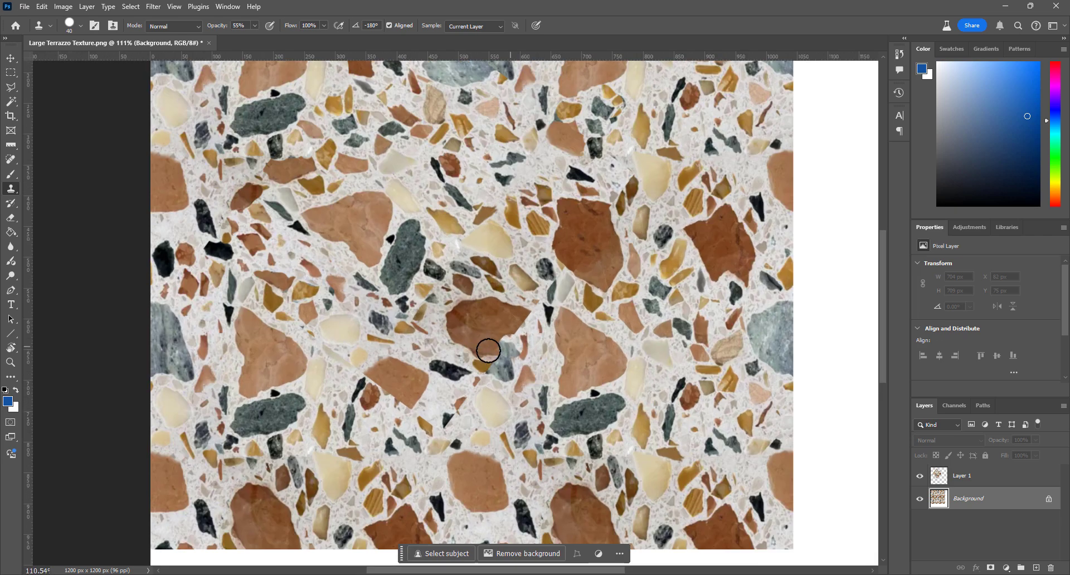
pyautogui.press('e')
pyautogui.moveTo(466, 351); pyautogui.dragTo(499, 351)
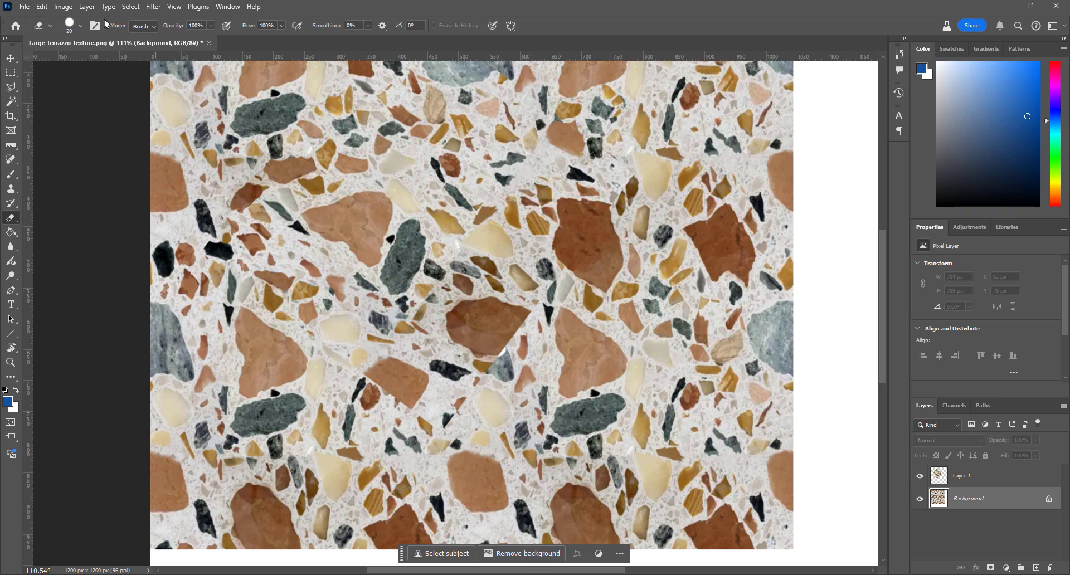
pyautogui.click(41, 6)
pyautogui.click(49, 21)
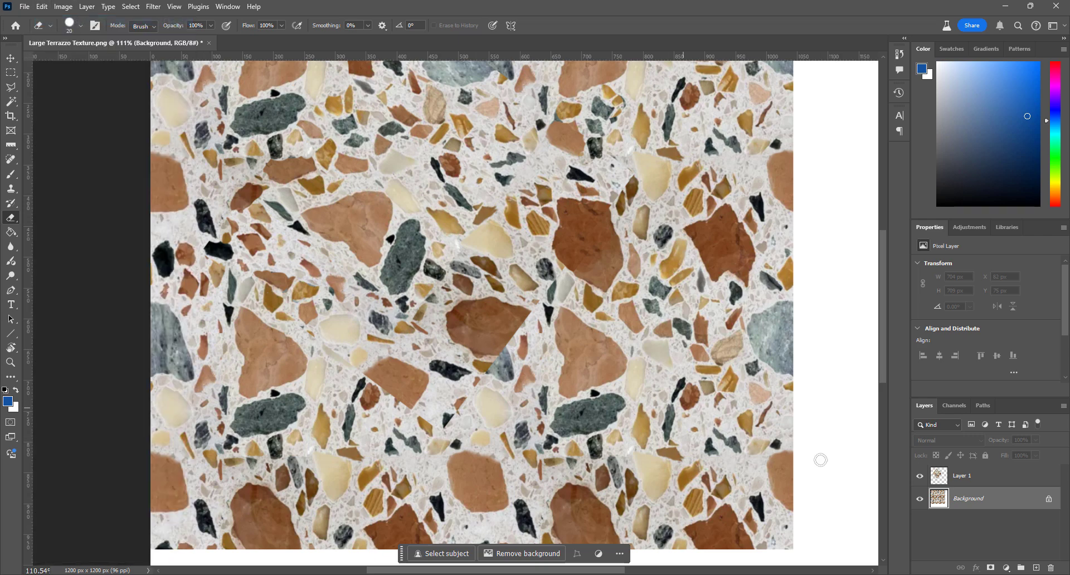
# Erase the lower edge of the central brown stone on Layer 1 with the 20 px eraser
pyautogui.click(967, 476)
pyautogui.moveTo(471, 352)
pyautogui.mouseDown()
pyautogui.moveTo(500, 350)
pyautogui.moveTo(485, 363)
pyautogui.moveTo(484, 346)
pyautogui.moveTo(499, 337)
pyautogui.moveTo(480, 343)
pyautogui.mouseUp()
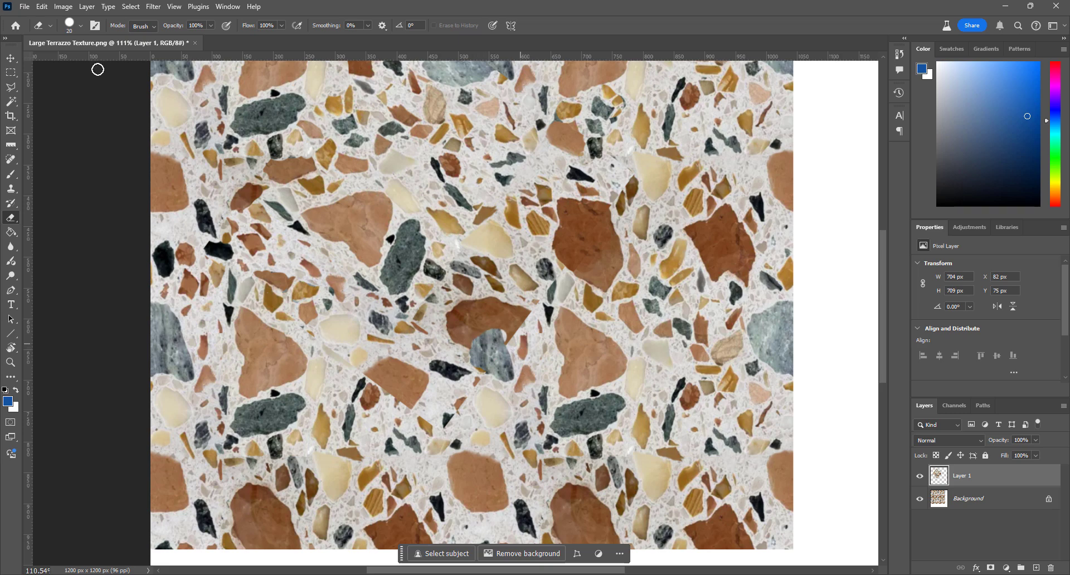
pyautogui.click(41, 8)
pyautogui.click(62, 19)
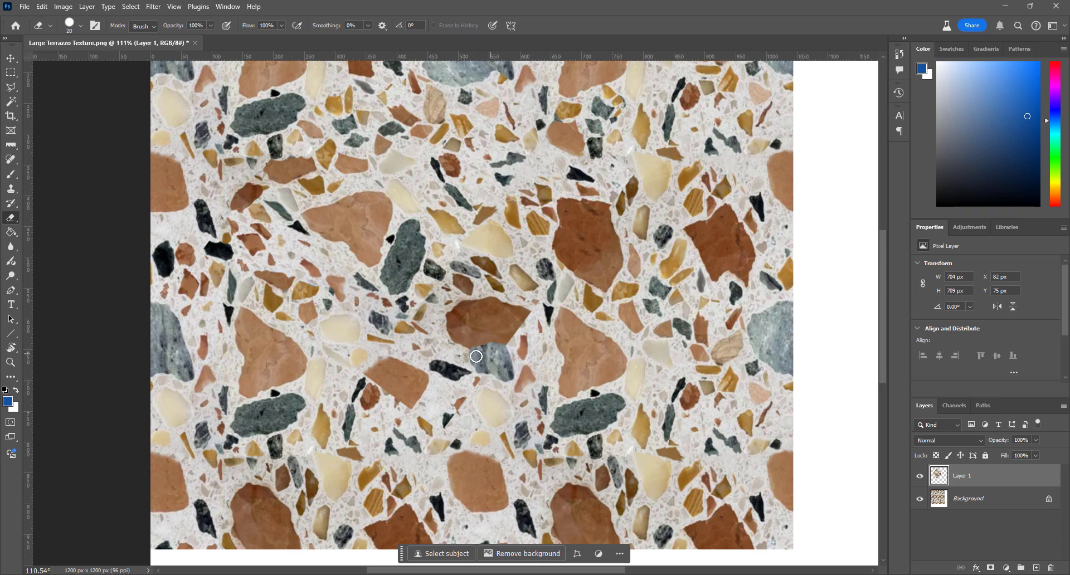
# Hide Layer 1 and clone small chips over the central grey-blue stone on the Background layer at 55% opacity
pyautogui.click(921, 477)
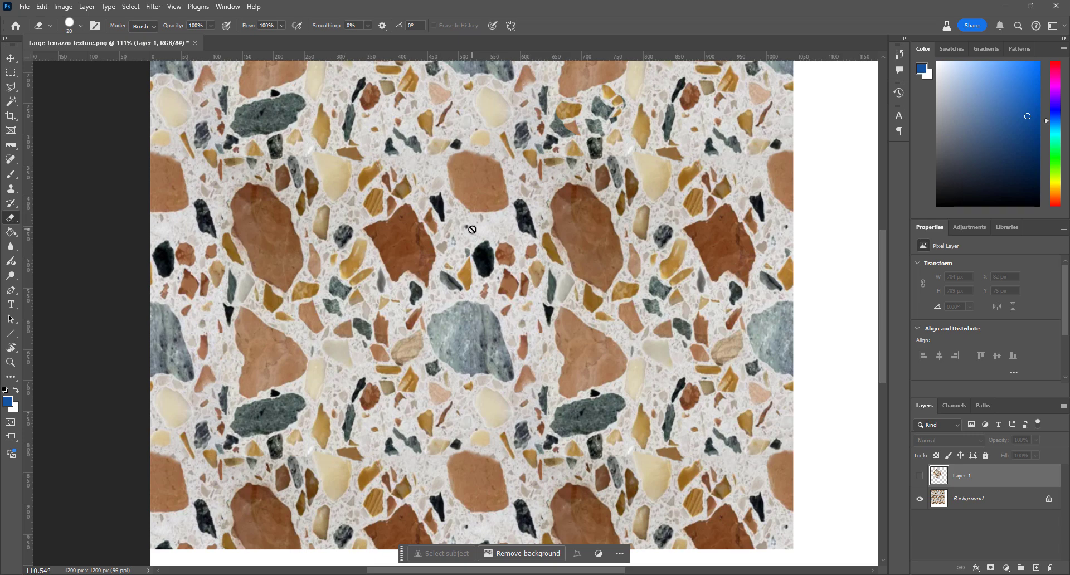
pyautogui.click(10, 188)
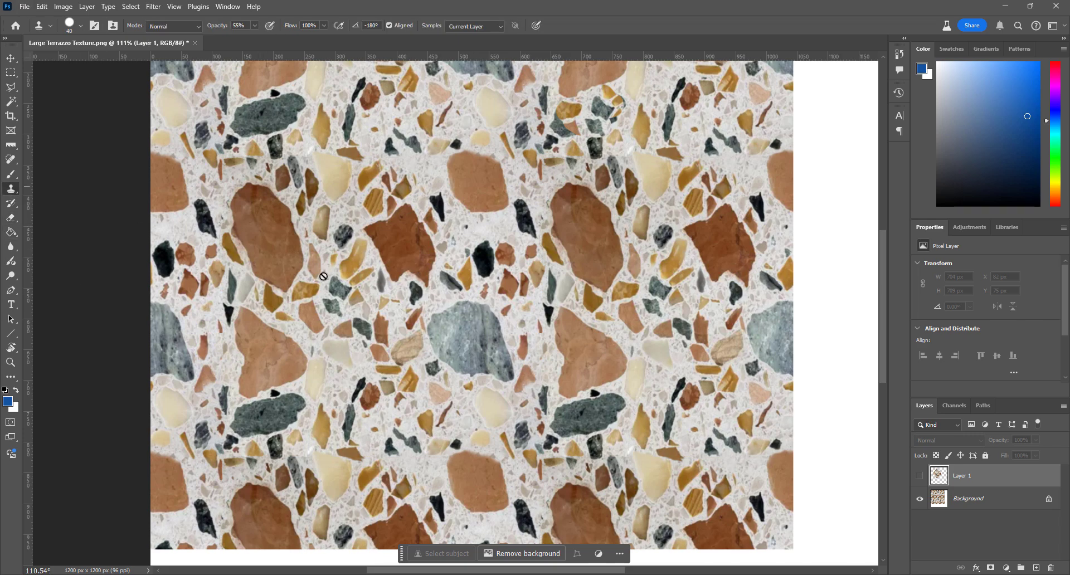
pyautogui.click(960, 504)
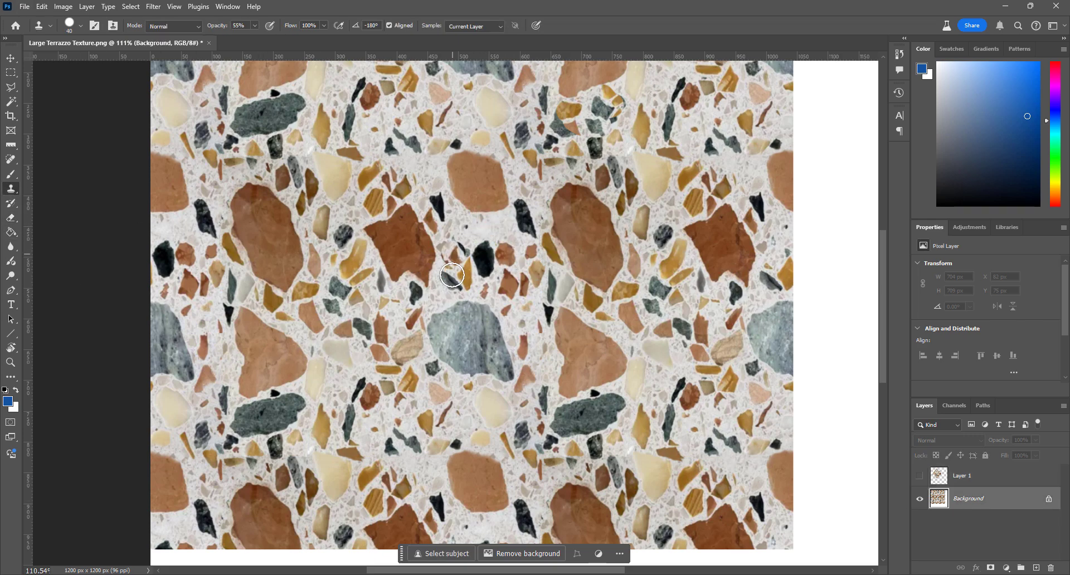
pyautogui.keyDown('alt'); pyautogui.click(396, 295); pyautogui.keyUp('alt')
pyautogui.moveTo(493, 334)
pyautogui.mouseDown()
pyautogui.moveTo(496, 326)
pyautogui.moveTo(471, 342)
pyautogui.mouseUp()
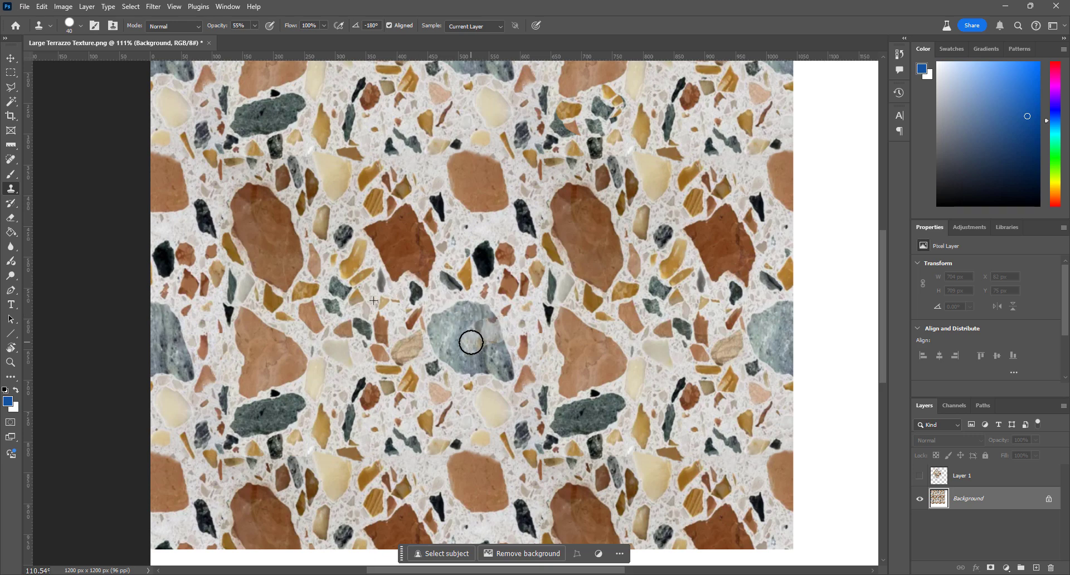
# Set the Clone Stamp opacity to 100%, clone small chips over the left part of the grey-blue stone, and show Layer 1 again
pyautogui.click(255, 27)
pyautogui.moveTo(268, 41); pyautogui.dragTo(281, 37)
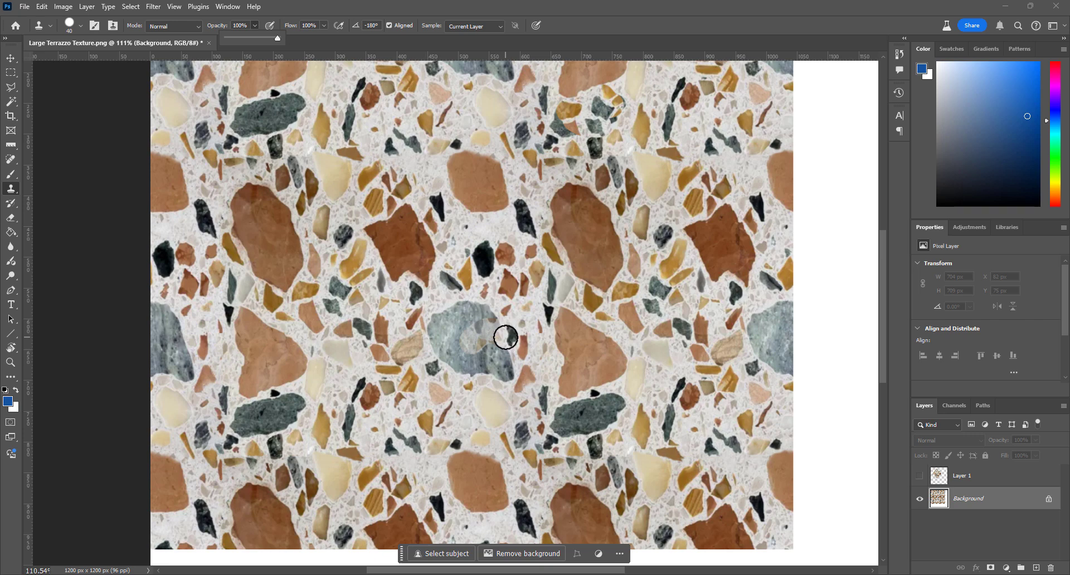
pyautogui.moveTo(495, 335)
pyautogui.mouseDown()
pyautogui.moveTo(449, 360)
pyautogui.moveTo(456, 339)
pyautogui.moveTo(487, 317)
pyautogui.moveTo(440, 335)
pyautogui.moveTo(435, 323)
pyautogui.mouseUp()
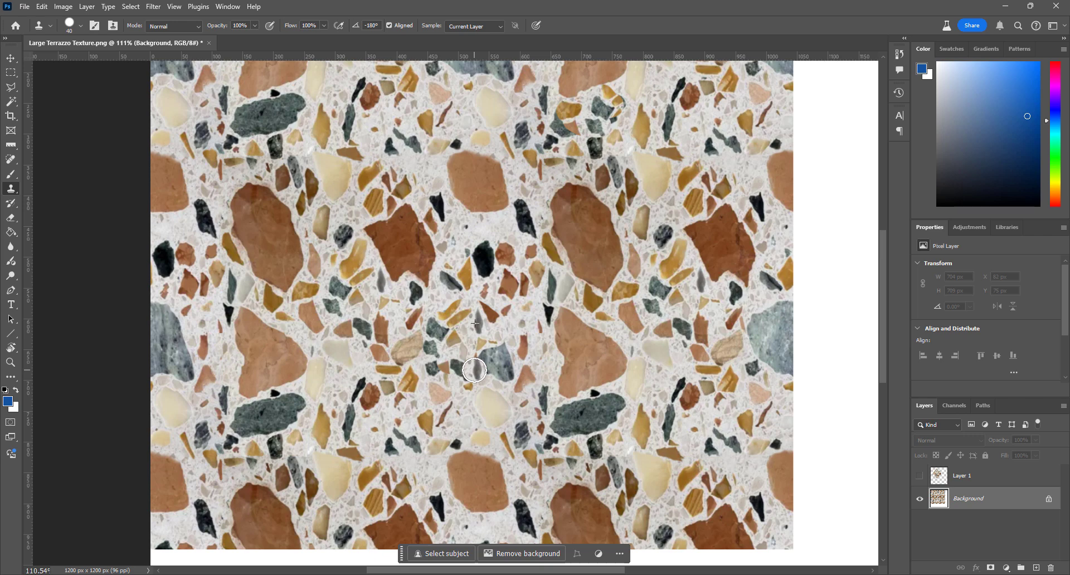
pyautogui.moveTo(499, 406); pyautogui.dragTo(480, 397)
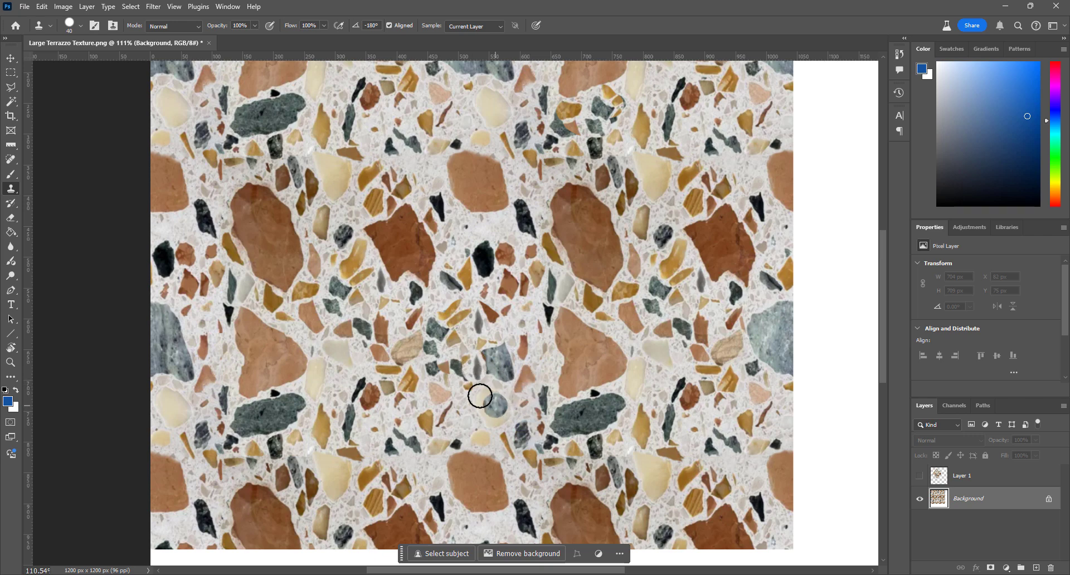
pyautogui.hotkey('ctrl', 'z')
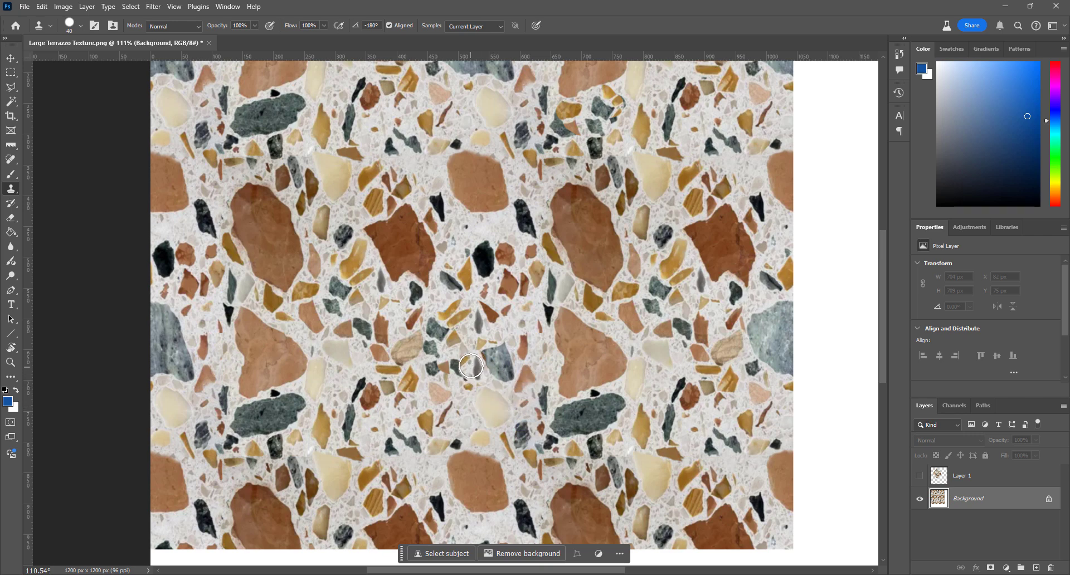
pyautogui.click(920, 477)
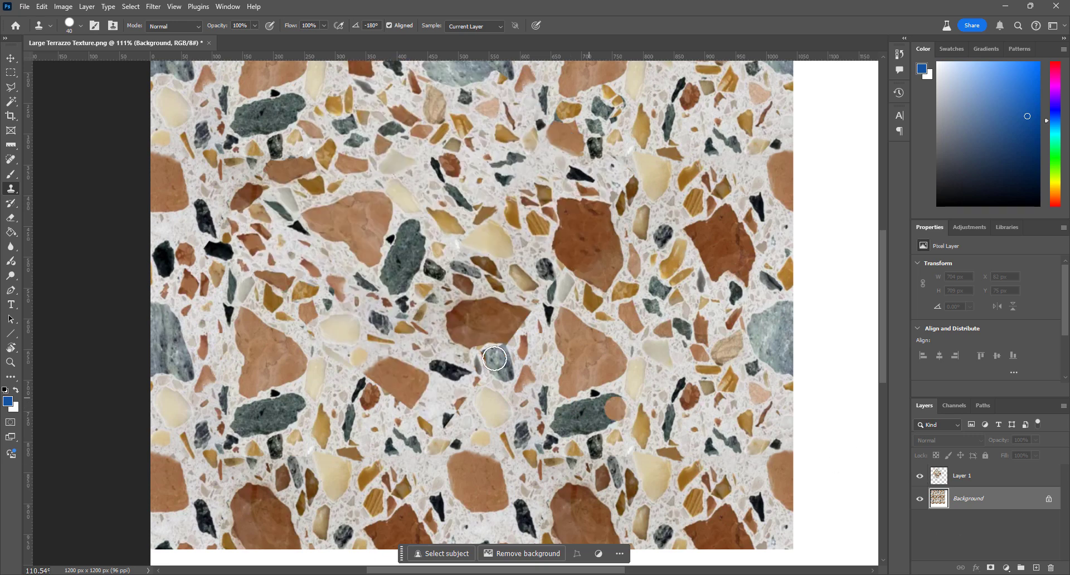
pyautogui.press('e')
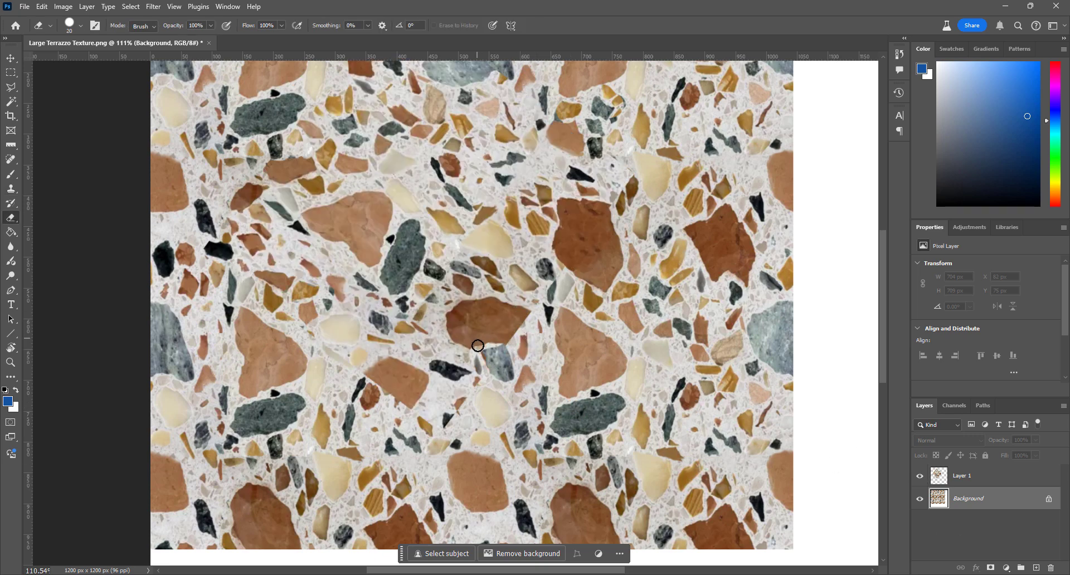
pyautogui.moveTo(467, 347); pyautogui.dragTo(493, 342)
pyautogui.click(42, 6)
pyautogui.click(56, 21)
# Erase the lower right edge of the central brown stone and the cut brown stone beside it on Layer 1 with the 20 px eraser
pyautogui.click(961, 474)
pyautogui.moveTo(470, 347)
pyautogui.mouseDown()
pyautogui.moveTo(512, 331)
pyautogui.moveTo(524, 309)
pyautogui.mouseUp()
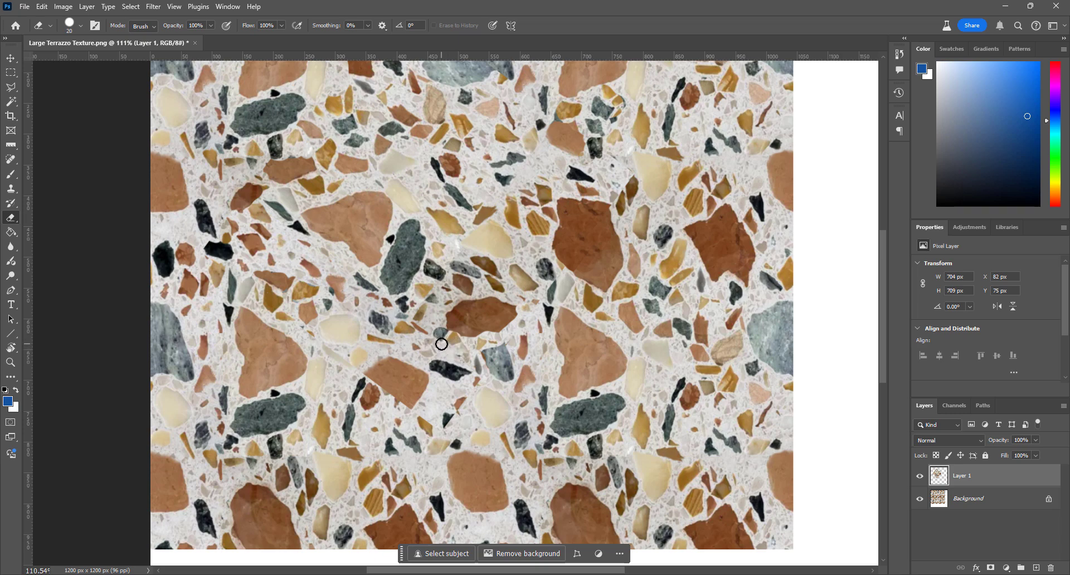
pyautogui.scroll(-5, 440, 342)
pyautogui.scroll(3, 458, 385)
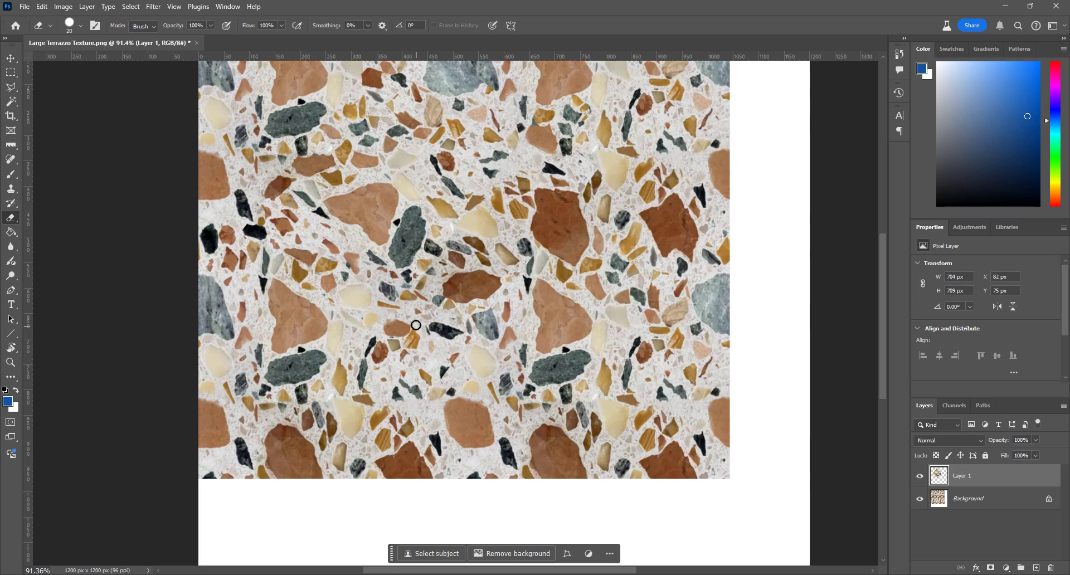
pyautogui.scroll(-6, 417, 325)
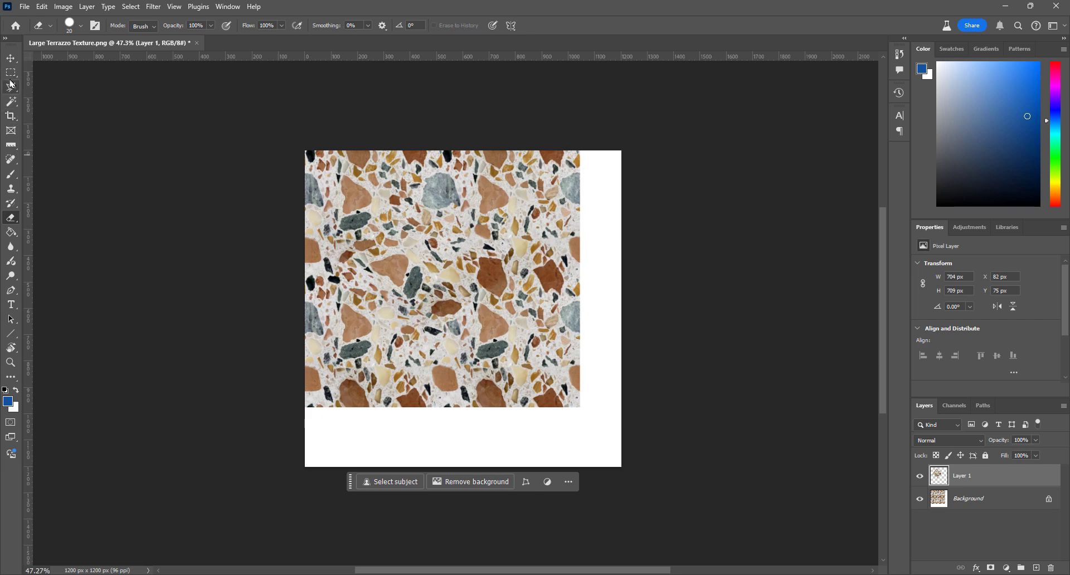
# Crop the white margins off the canvas to 1039 x 972 px and flatten the image into one Background layer
pyautogui.click(10, 115)
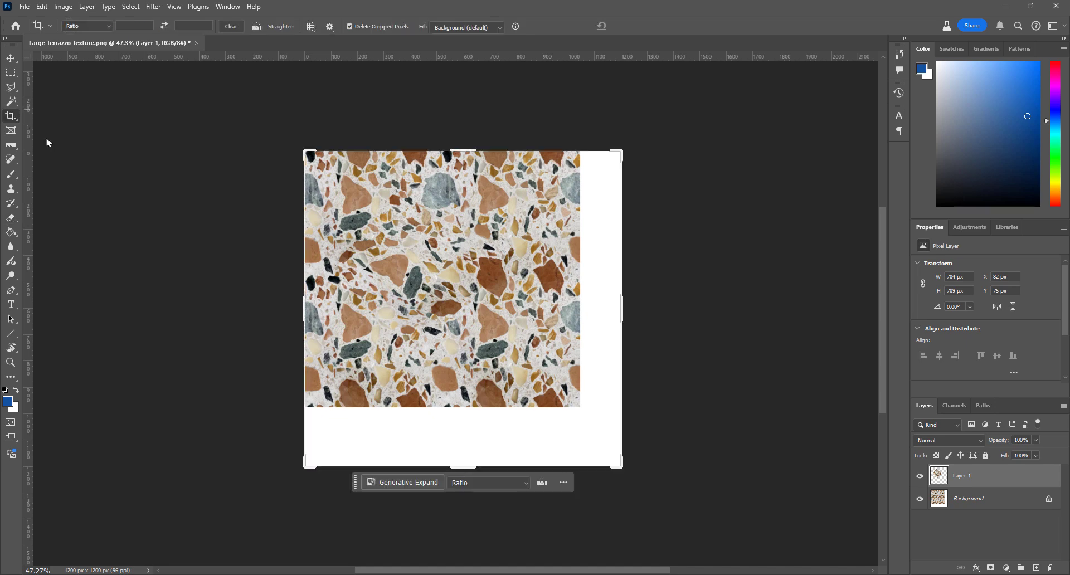
pyautogui.moveTo(623, 307); pyautogui.dragTo(603, 314)
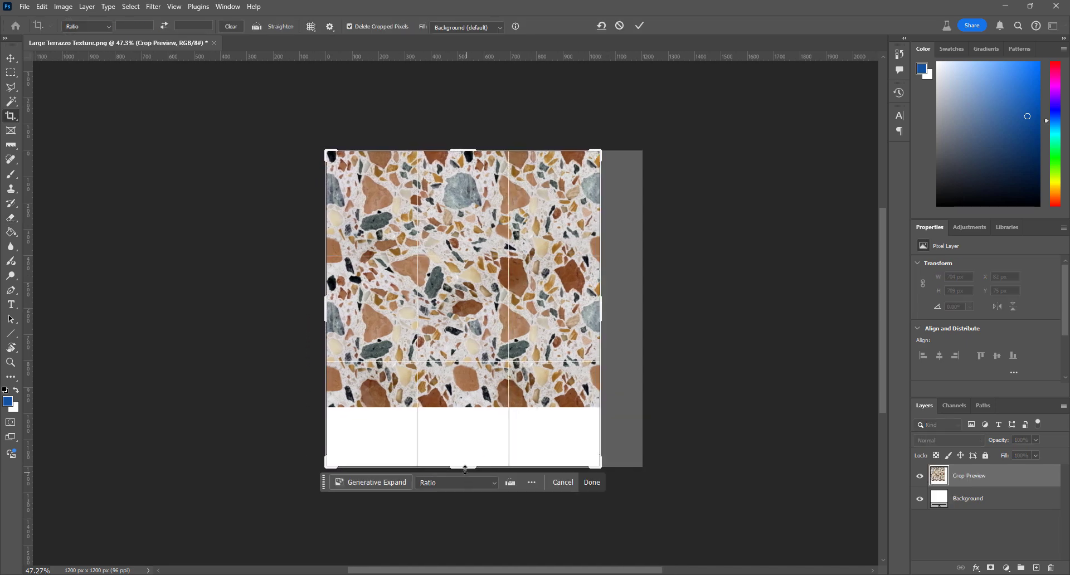
pyautogui.moveTo(465, 468); pyautogui.dragTo(467, 438)
pyautogui.press('Return')
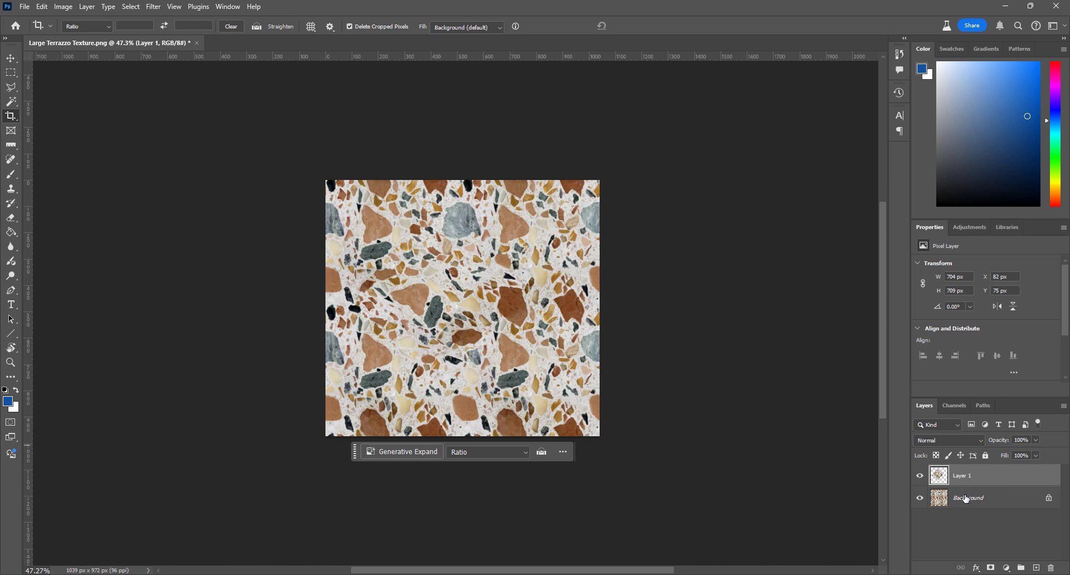
pyautogui.rightClick(964, 479)
pyautogui.click(970, 259)
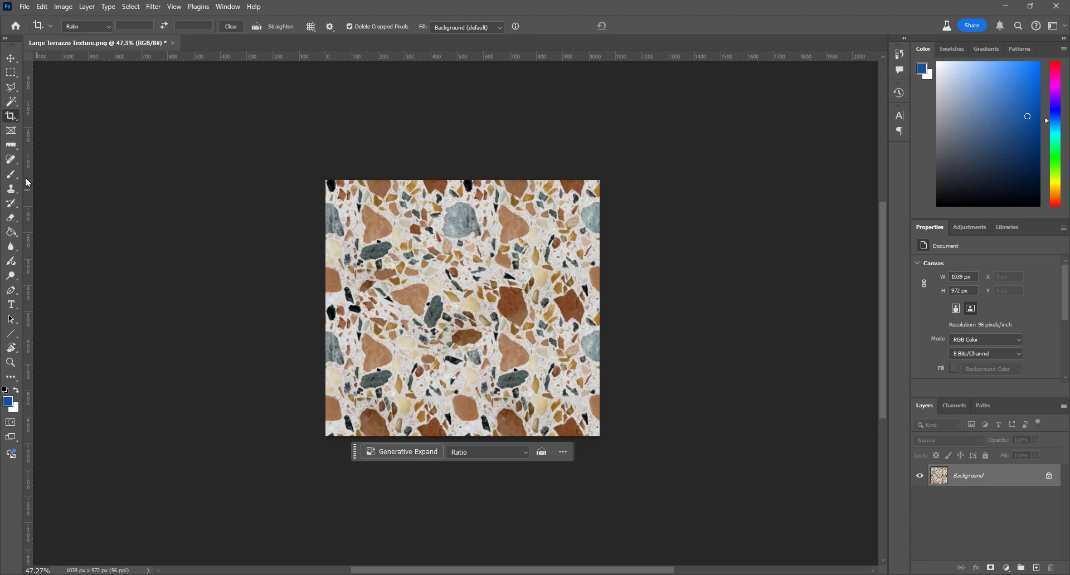
# Clone light terrazzo chips over the lower tip of the red-brown stone near the image's right edge with the 40 px Clone Stamp
pyautogui.click(11, 189)
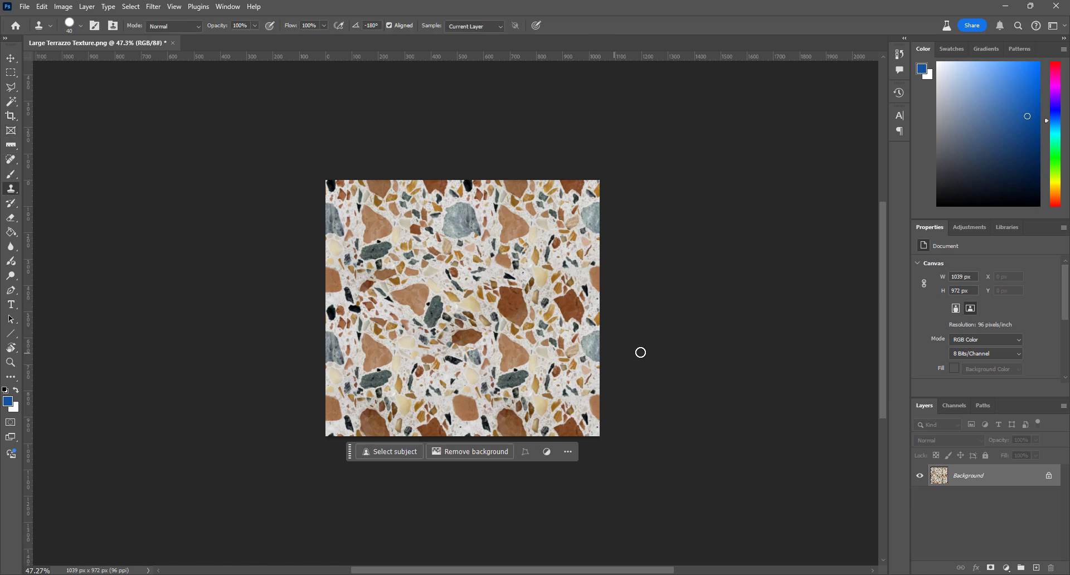
pyautogui.scroll(5, 613, 340)
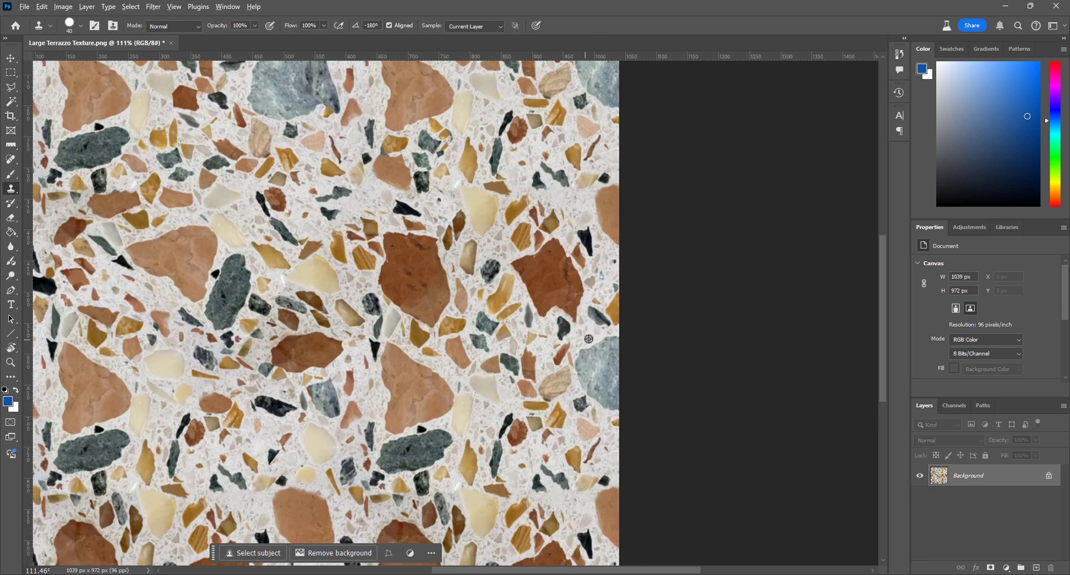
pyautogui.keyDown('alt'); pyautogui.click(586, 329); pyautogui.keyUp('alt')
pyautogui.click(537, 336)
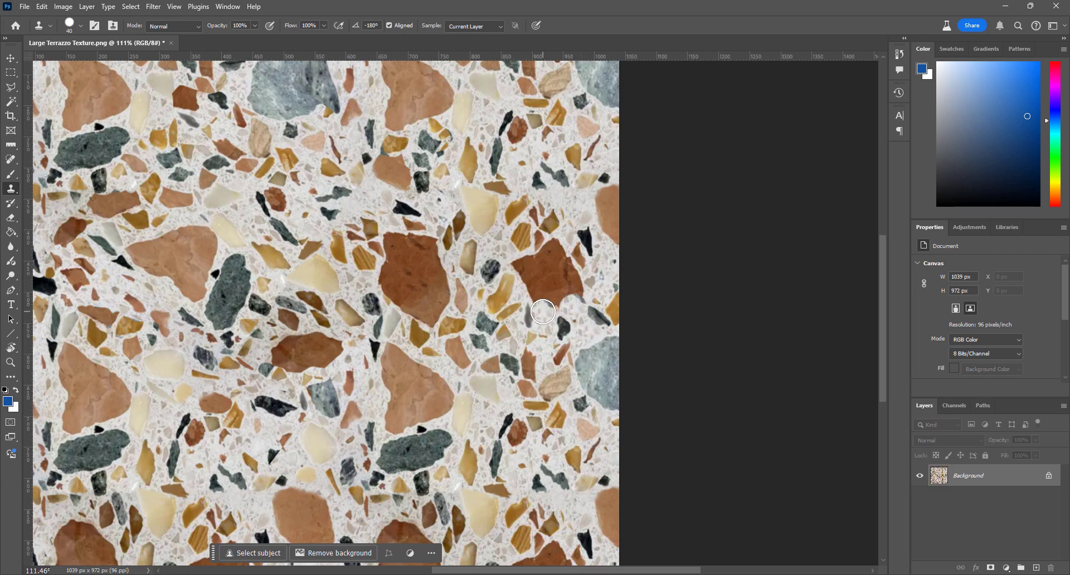
# Reduce the Clone Stamp to 25 px and clone light terrazzo along the lower and left edges of that red-brown stone to reshape it
pyautogui.press('[')
pyautogui.press('[')
pyautogui.press('[')
pyautogui.click(540, 309)
pyautogui.keyDown('alt'); pyautogui.click(496, 237); pyautogui.keyUp('alt')
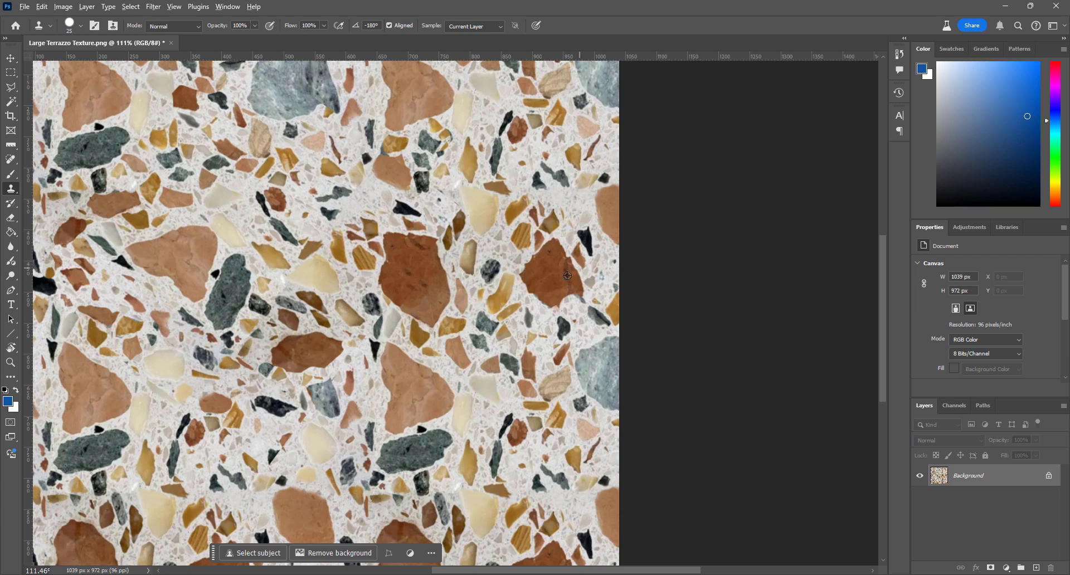
pyautogui.scroll(-5, 567, 275)
pyautogui.scroll(8, 567, 276)
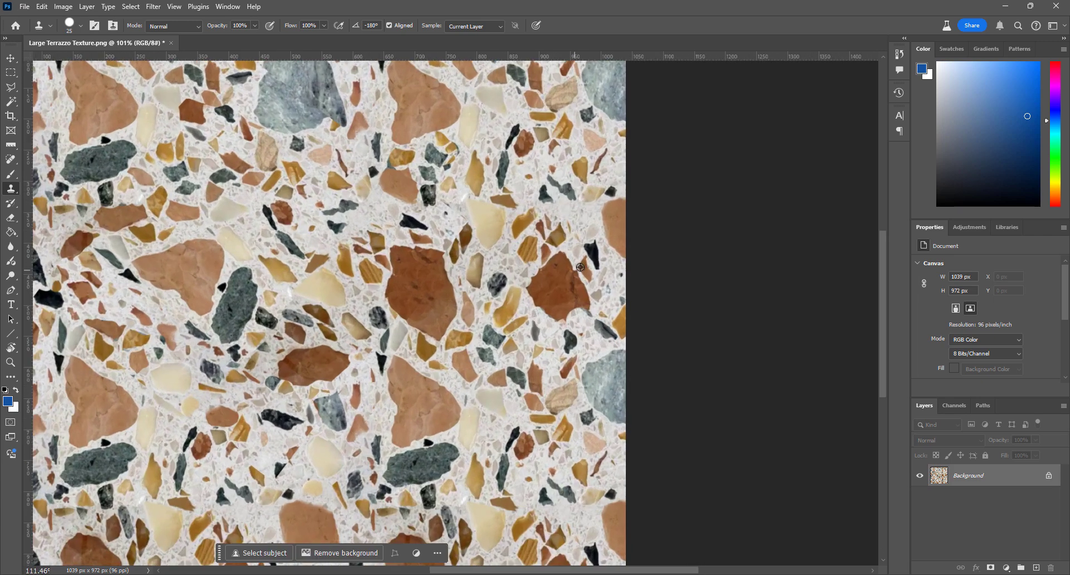
# Clone light terrazzo through the red-brown stone near the image's right edge to split it into two smaller stones, and trim its lower edge
pyautogui.keyDown('alt'); pyautogui.click(599, 178); pyautogui.keyUp('alt')
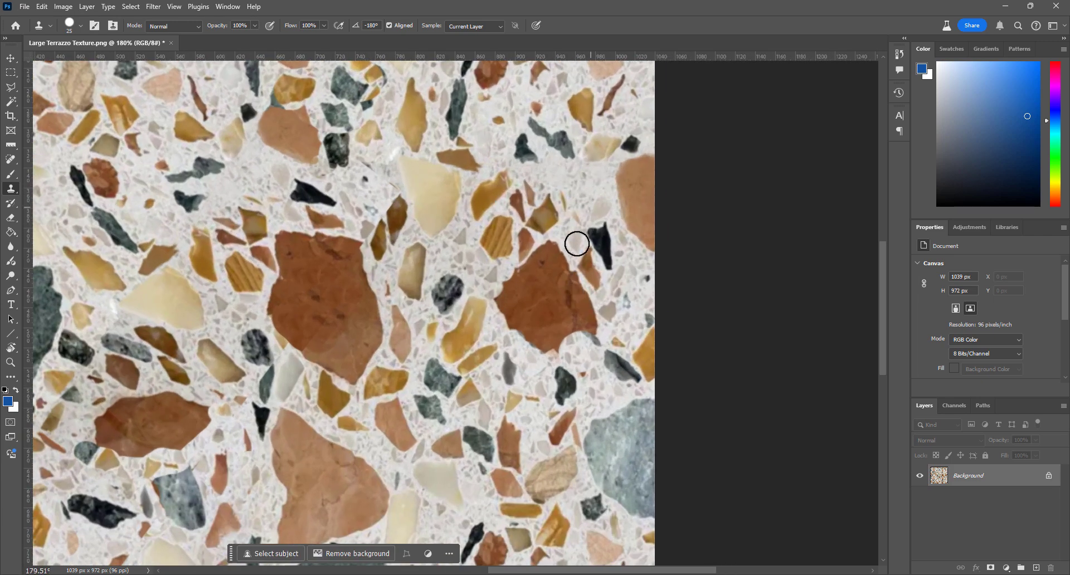
pyautogui.moveTo(574, 267)
pyautogui.mouseDown()
pyautogui.moveTo(540, 342)
pyautogui.moveTo(562, 342)
pyautogui.moveTo(569, 367)
pyautogui.moveTo(552, 341)
pyautogui.mouseUp()
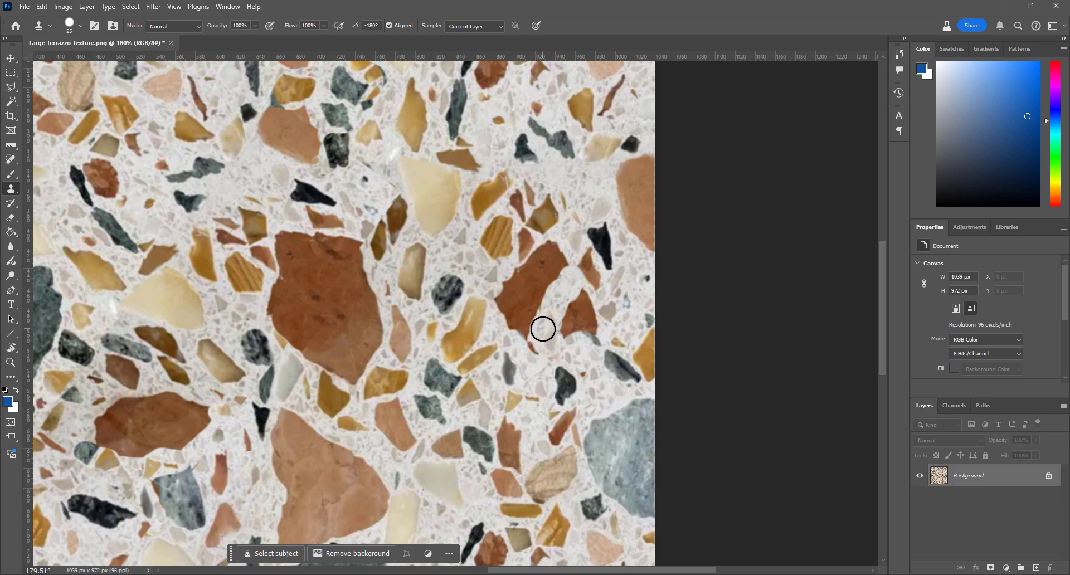
pyautogui.moveTo(544, 321)
pyautogui.mouseDown()
pyautogui.moveTo(522, 336)
pyautogui.moveTo(530, 348)
pyautogui.moveTo(542, 321)
pyautogui.mouseUp()
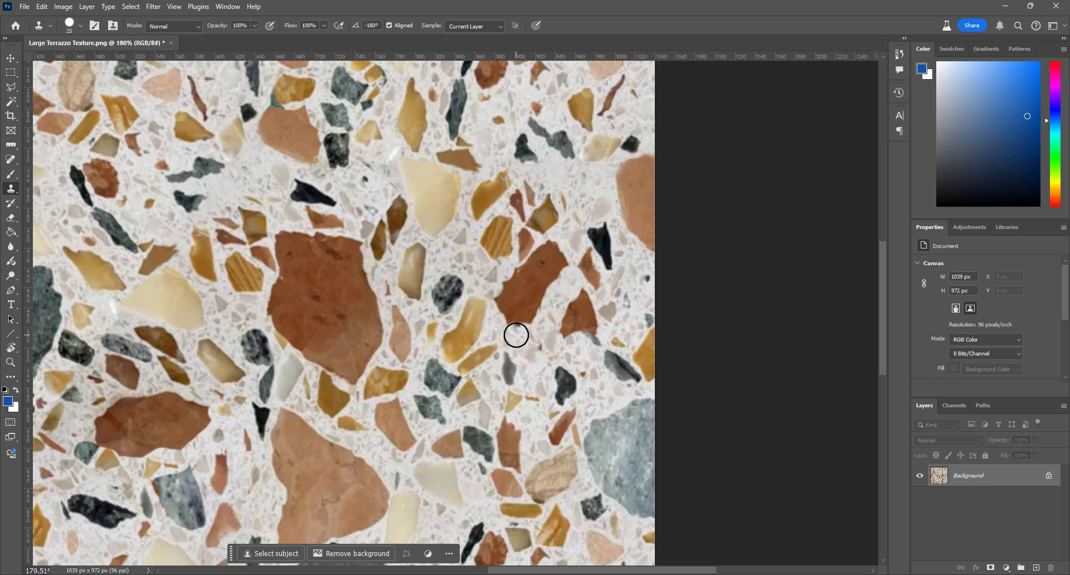
pyautogui.moveTo(529, 334); pyautogui.dragTo(535, 341)
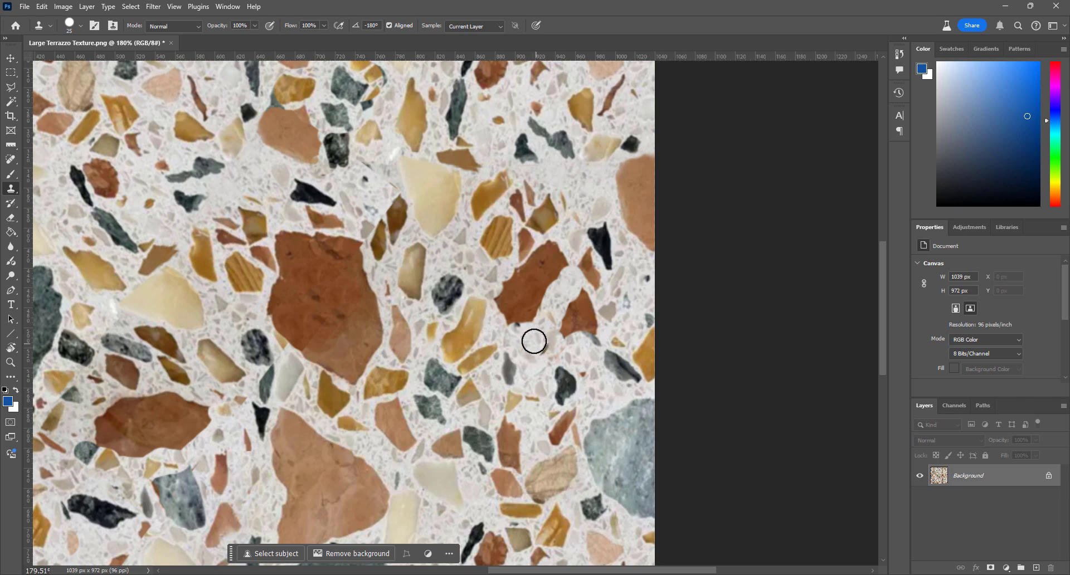
pyautogui.keyDown('alt'); pyautogui.click(503, 341); pyautogui.keyUp('alt')
pyautogui.scroll(-6, 507, 331)
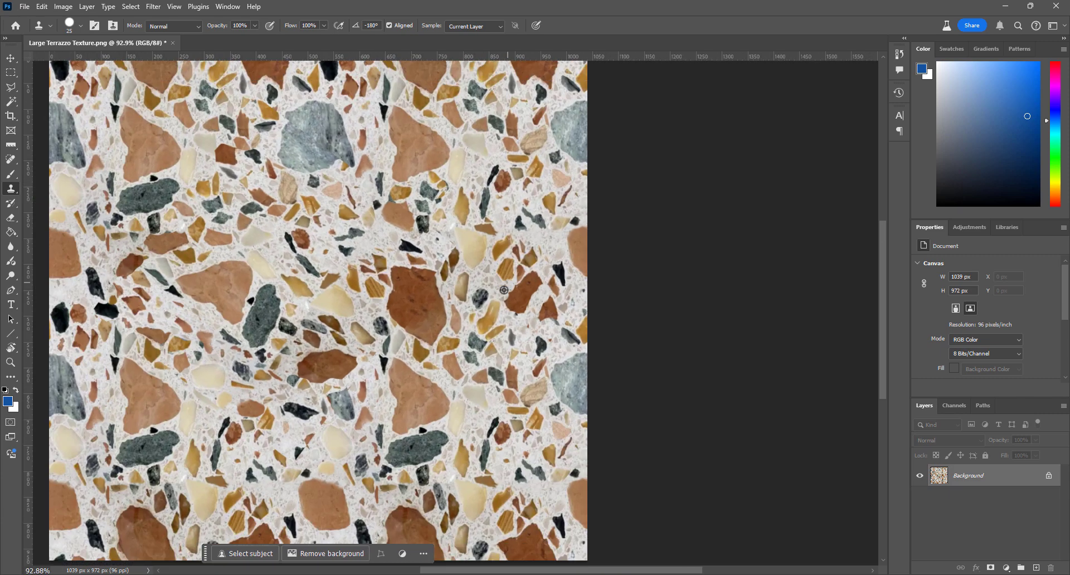
# Clone the oval red-brown stone over the upper half of the tan triangular stone at the image's upper left, with light terrazzo around it
pyautogui.scroll(2, 432, 361)
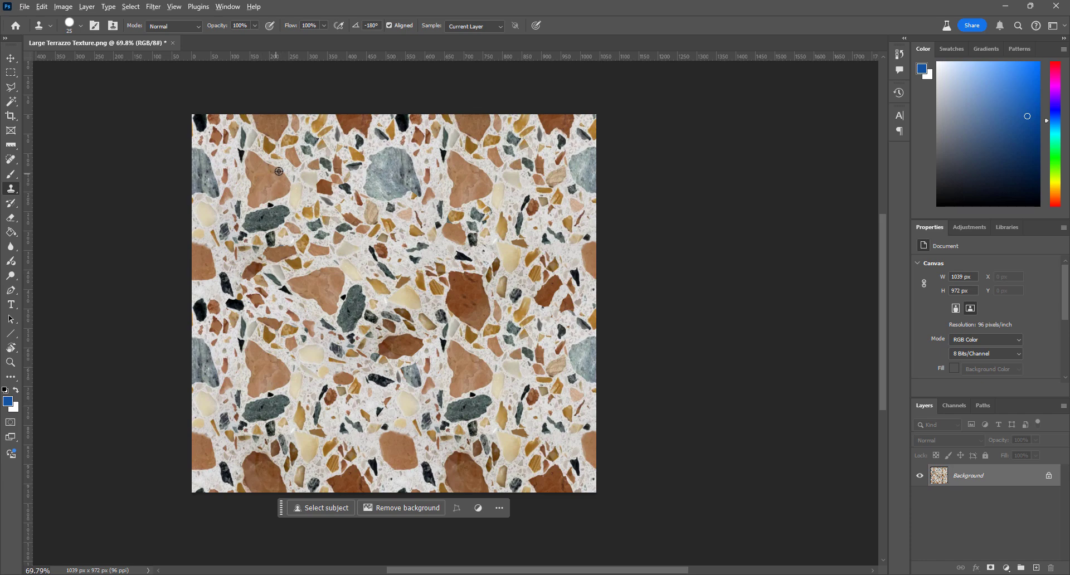
pyautogui.scroll(4, 271, 184)
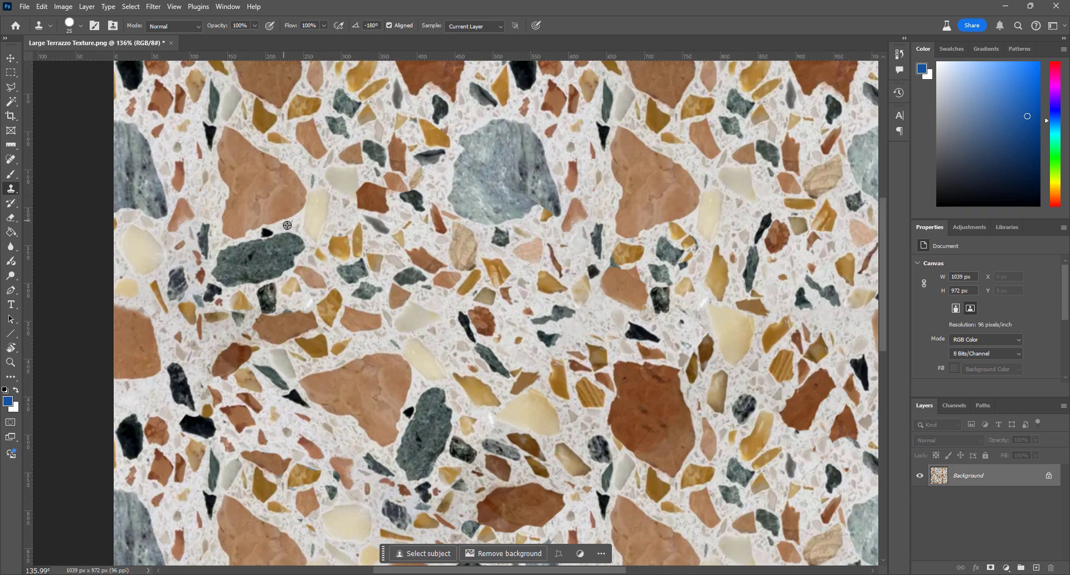
pyautogui.scroll(-2, 305, 297)
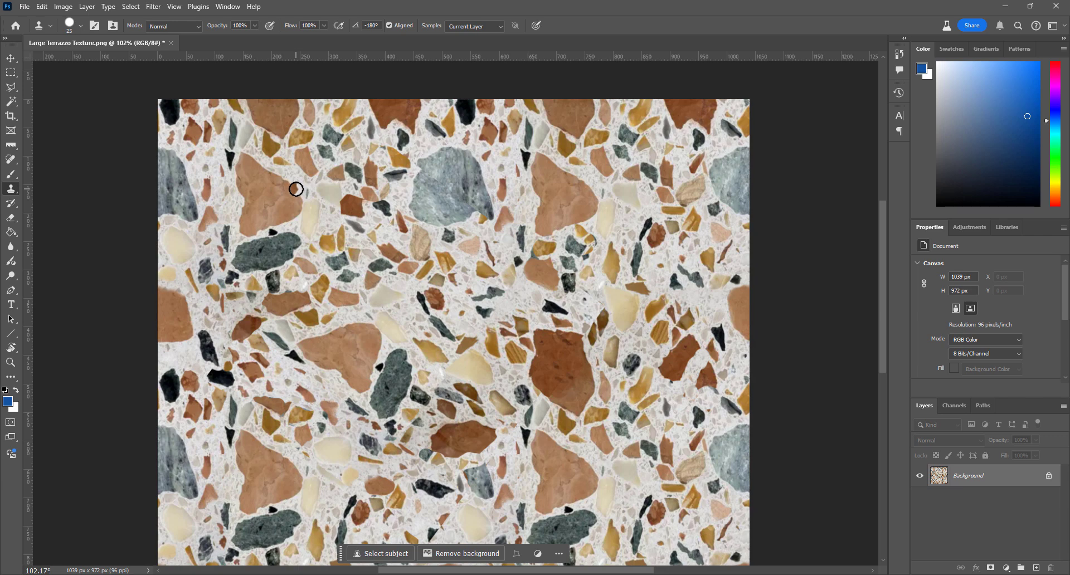
pyautogui.moveTo(282, 177)
pyautogui.mouseDown()
pyautogui.moveTo(247, 201)
pyautogui.moveTo(248, 183)
pyautogui.moveTo(285, 178)
pyautogui.moveTo(234, 177)
pyautogui.moveTo(297, 190)
pyautogui.mouseUp()
pyautogui.moveTo(236, 205); pyautogui.dragTo(239, 207)
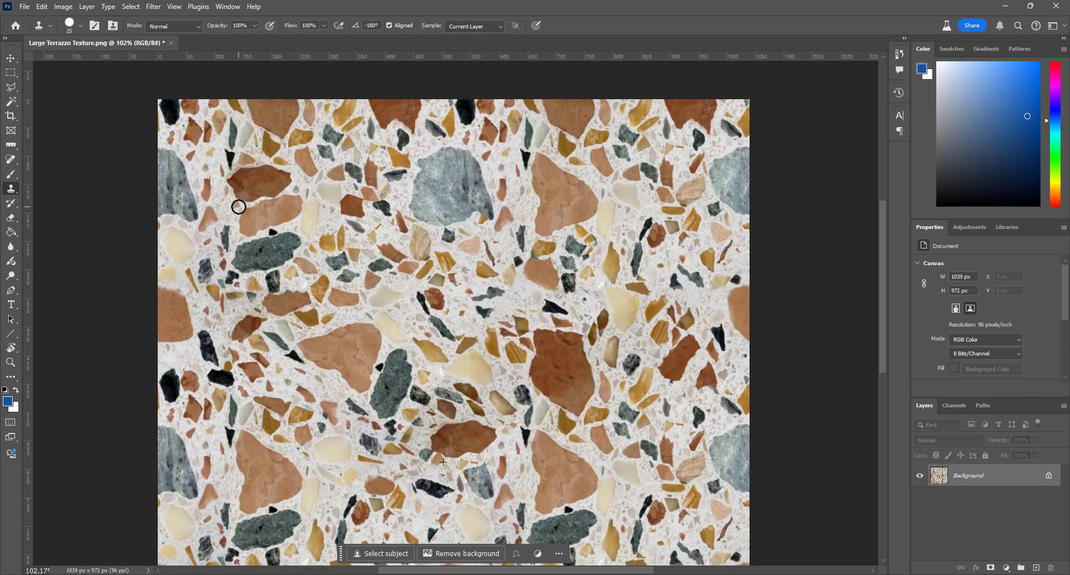
# Inspect the whole texture for repeated stones and check the canvas size in pixels
pyautogui.scroll(-3, 240, 209)
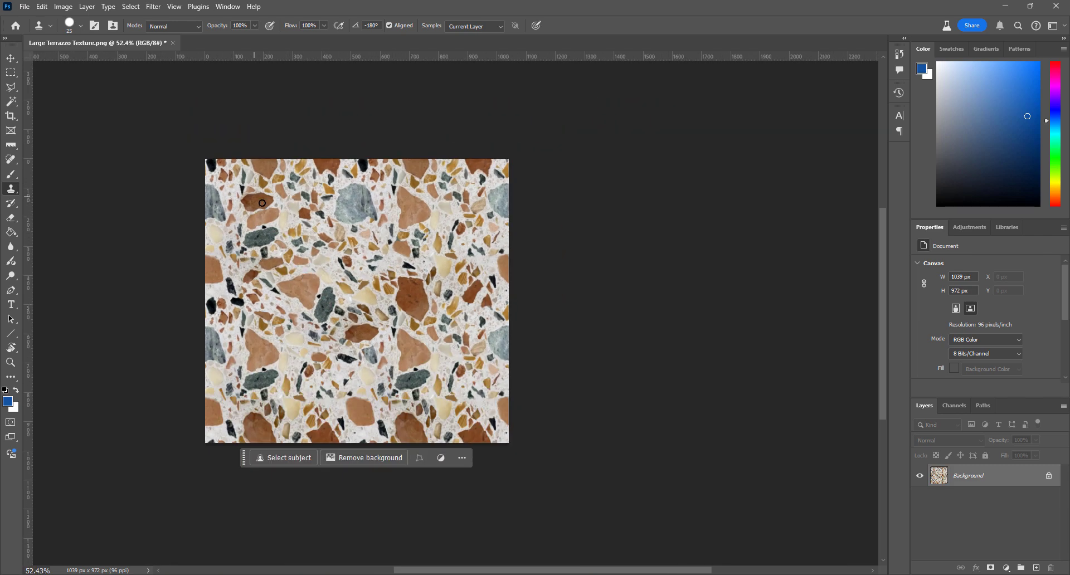
pyautogui.scroll(1, 253, 258)
pyautogui.scroll(2, 259, 242)
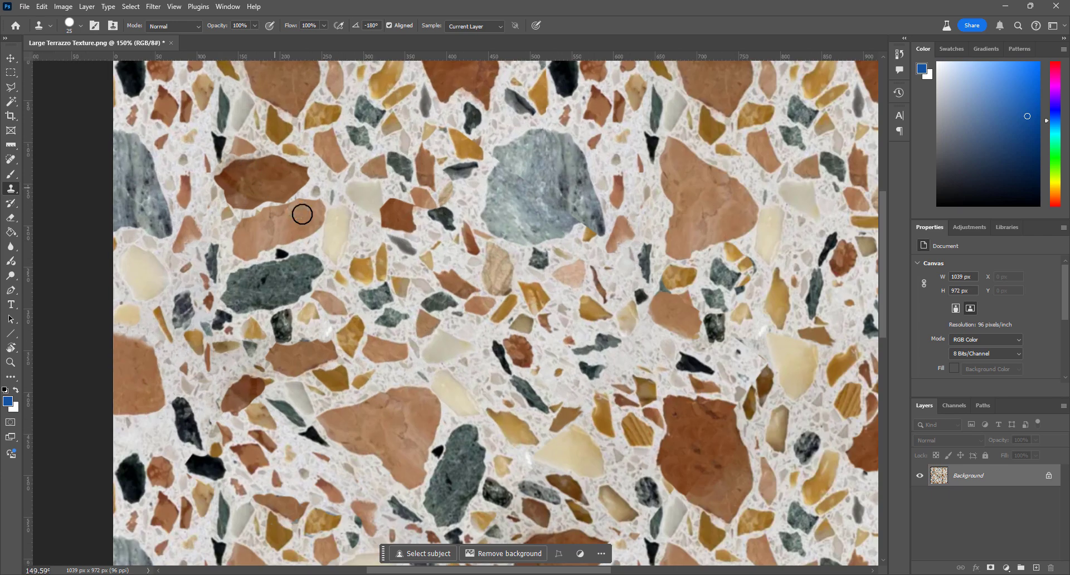
pyautogui.scroll(-5, 284, 186)
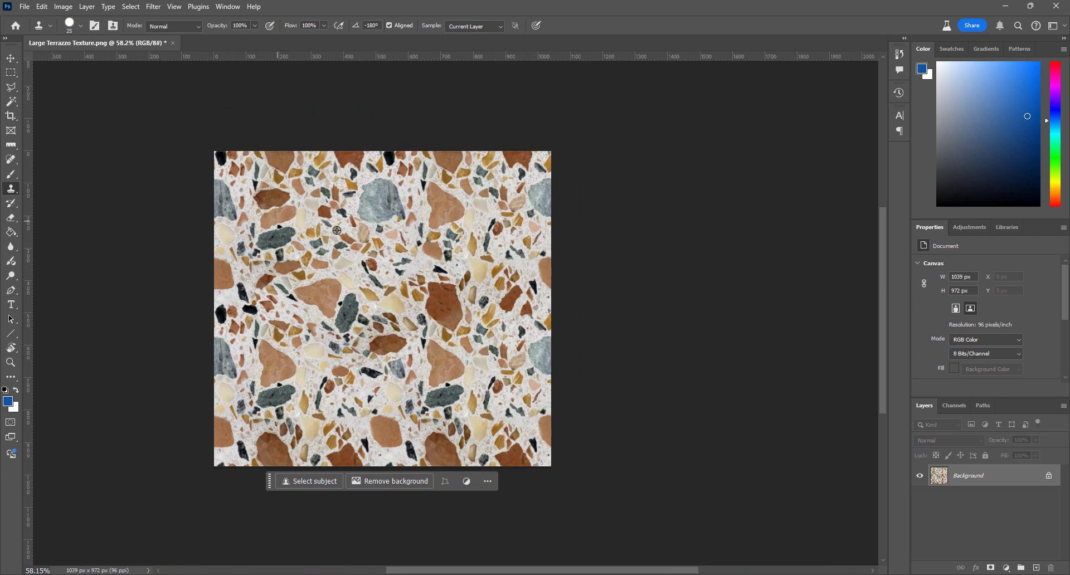
pyautogui.scroll(-1, 356, 335)
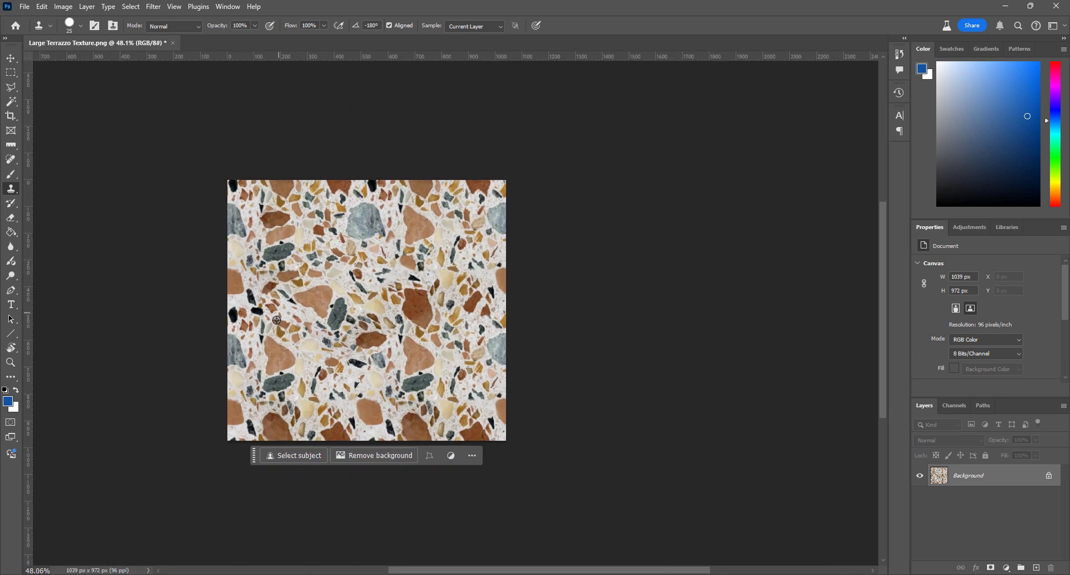
pyautogui.scroll(1, 346, 340)
pyautogui.scroll(-2, 440, 312)
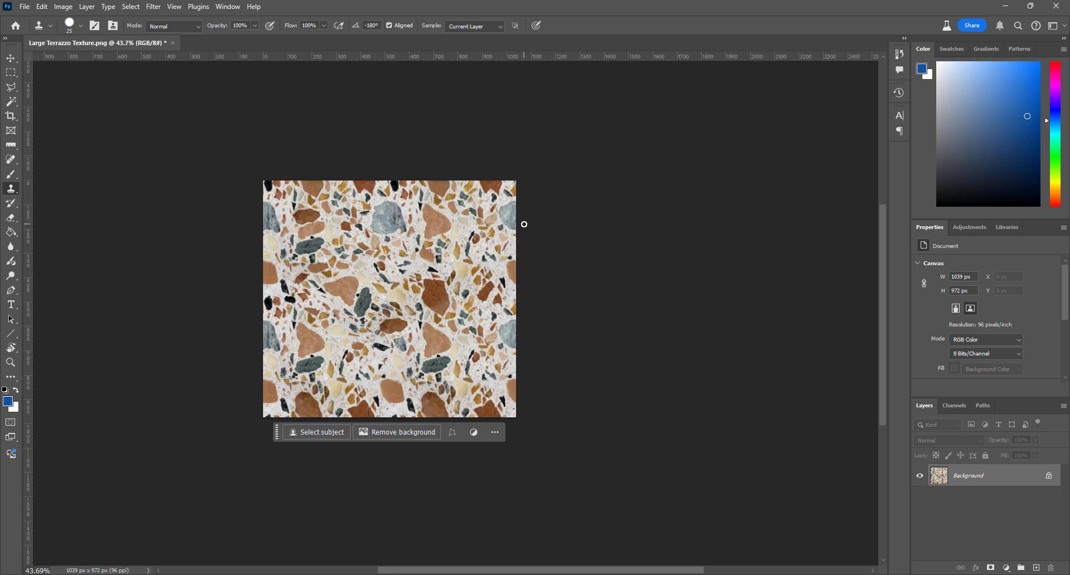
pyautogui.click(66, 7)
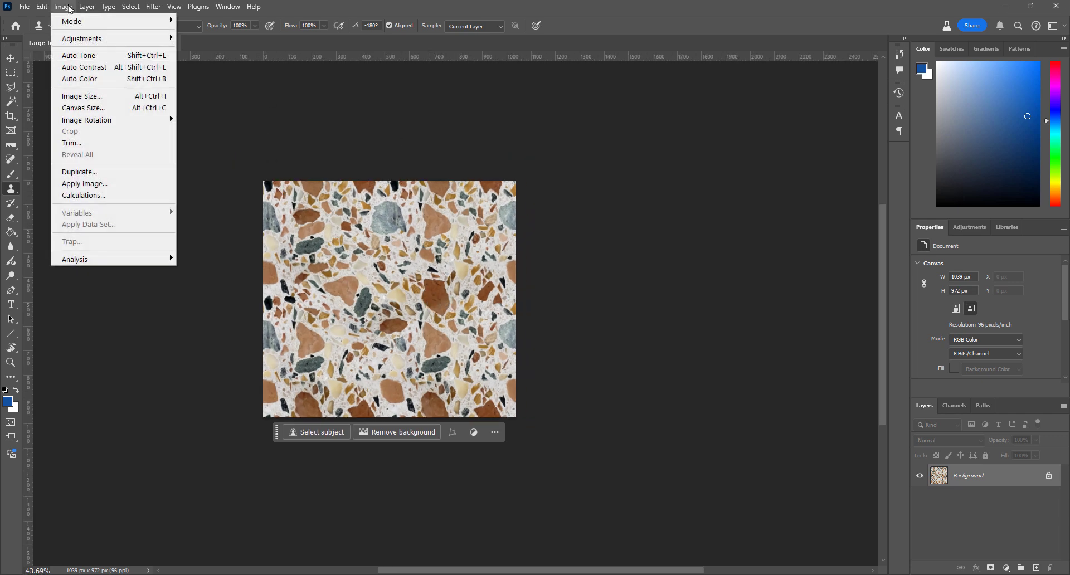
pyautogui.click(92, 108)
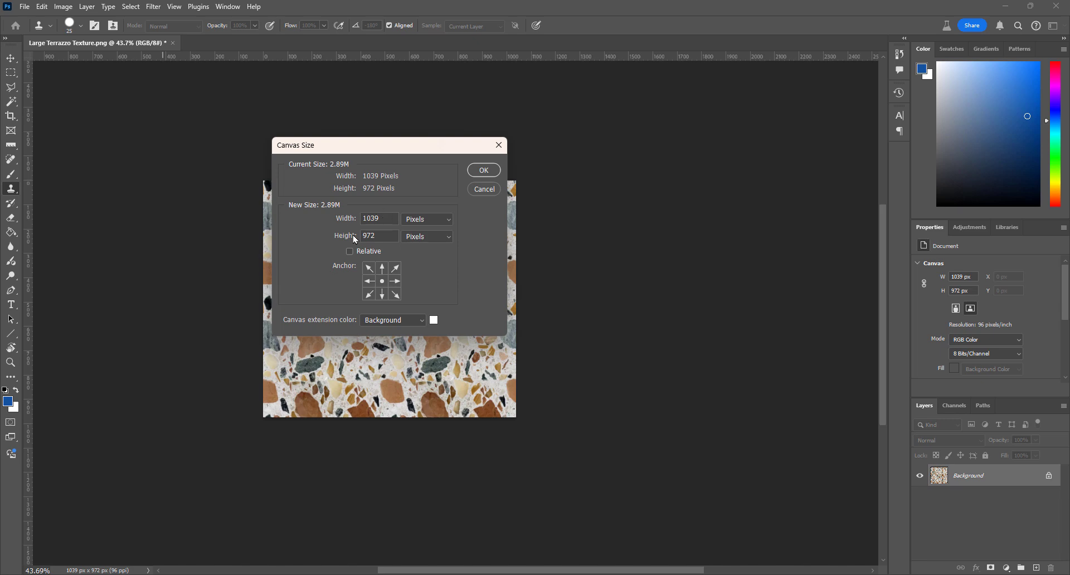
pyautogui.click(485, 170)
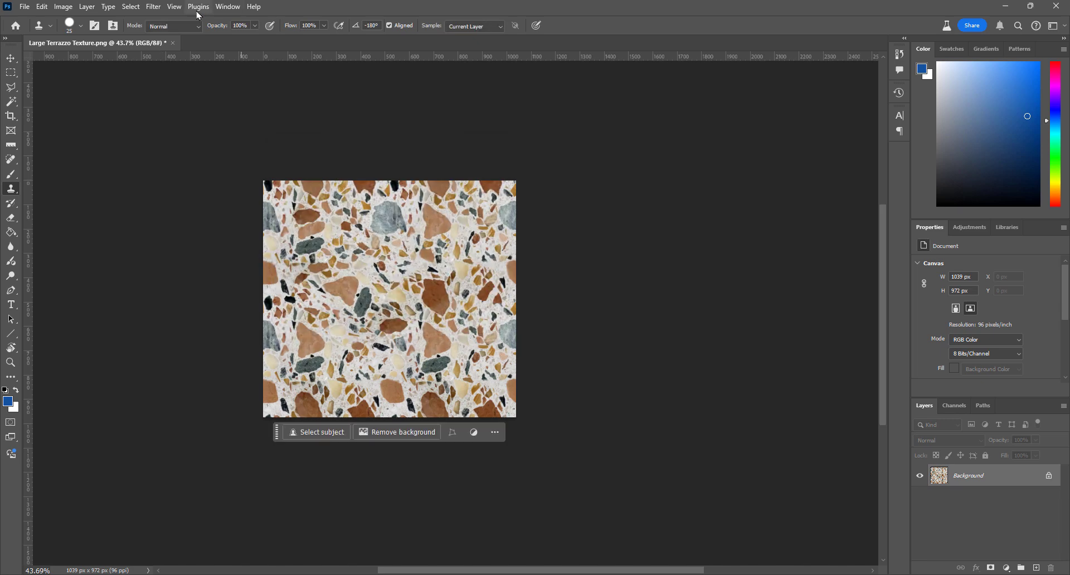
# Apply the Offset filter with +321 px horizontal, +568 px vertical and Wrap Around for undefined areas
pyautogui.click(153, 7)
pyautogui.moveTo(187, 274)
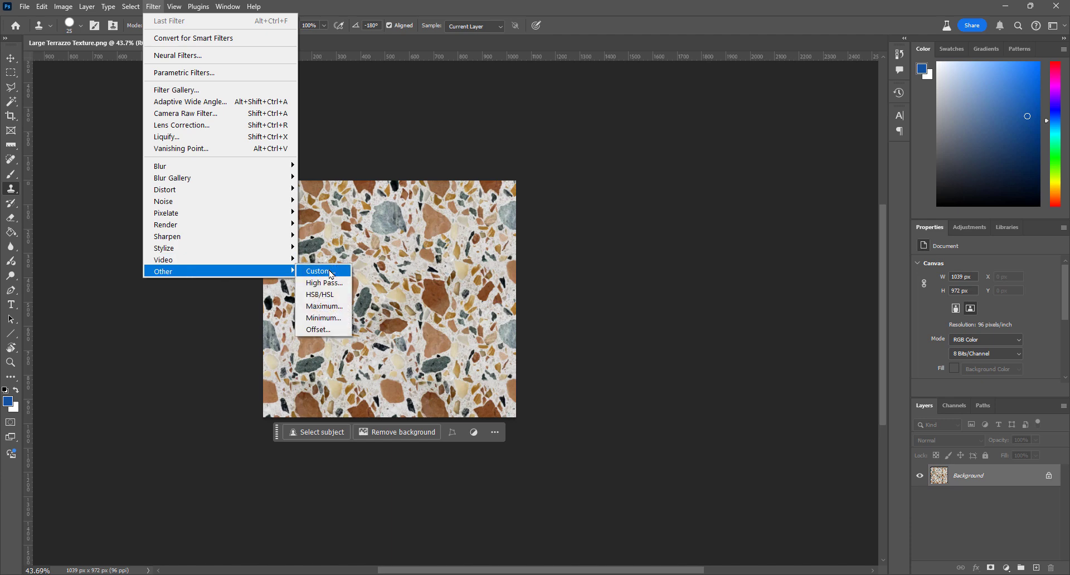
pyautogui.click(327, 330)
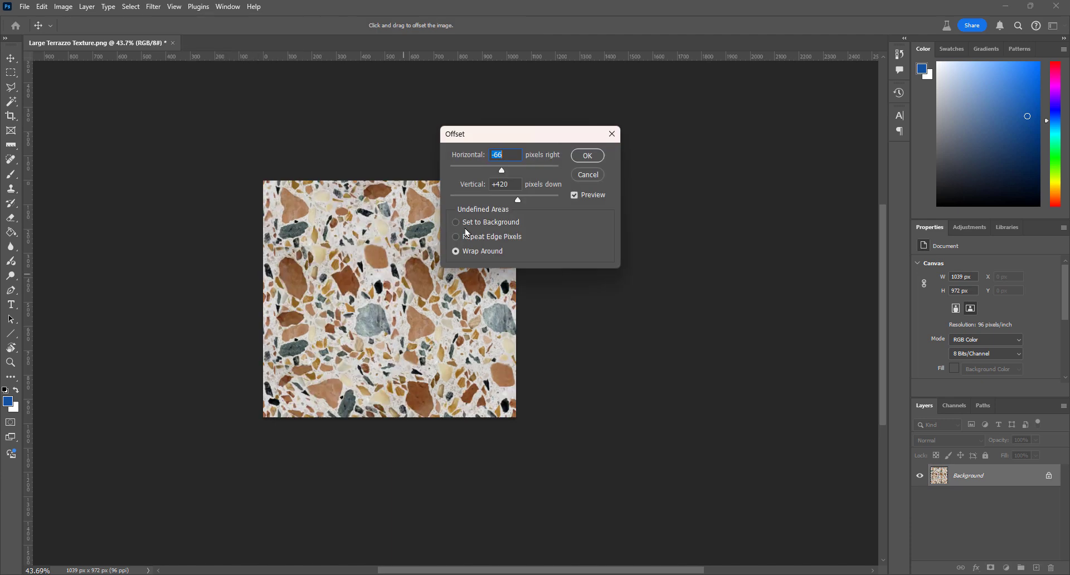
pyautogui.moveTo(523, 138); pyautogui.dragTo(582, 147)
pyautogui.moveTo(561, 179); pyautogui.dragTo(582, 211)
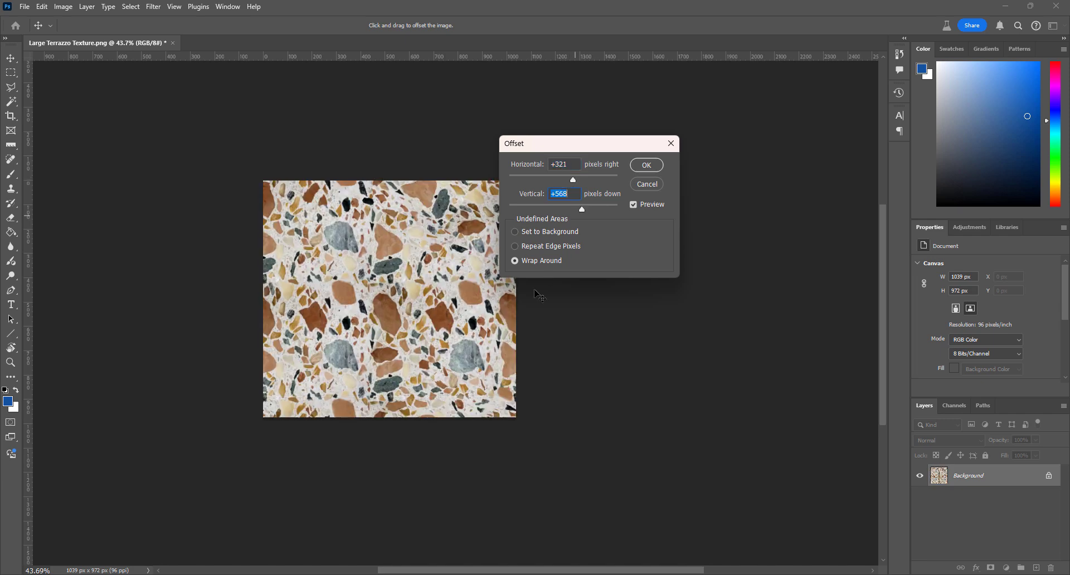
pyautogui.click(646, 165)
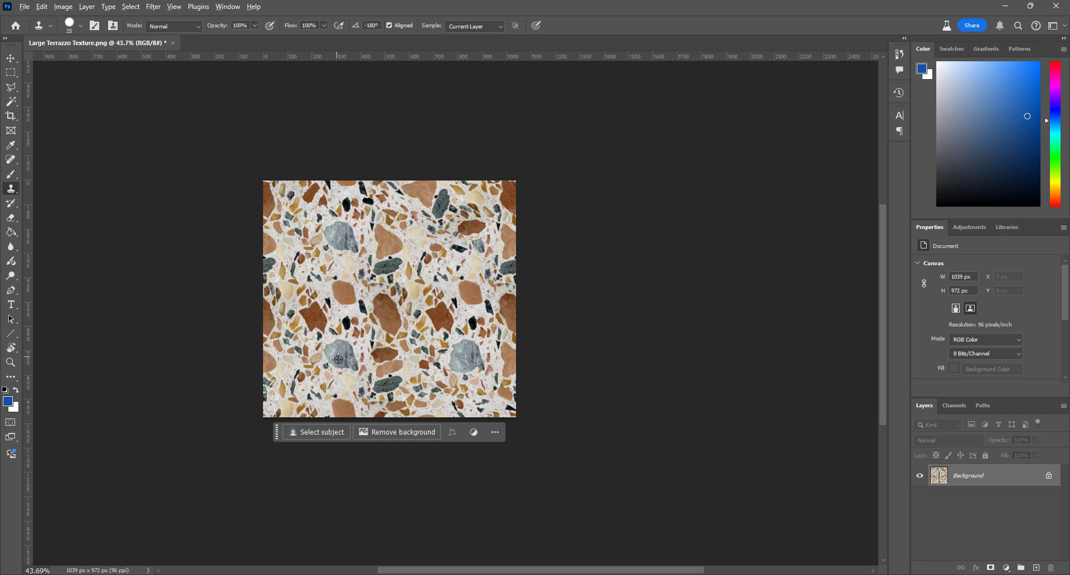
# Clone a smaller blue-grey stone over the red-brown stone in the image's left half and cover that stone's remains with light terrazzo
pyautogui.scroll(2, 338, 359)
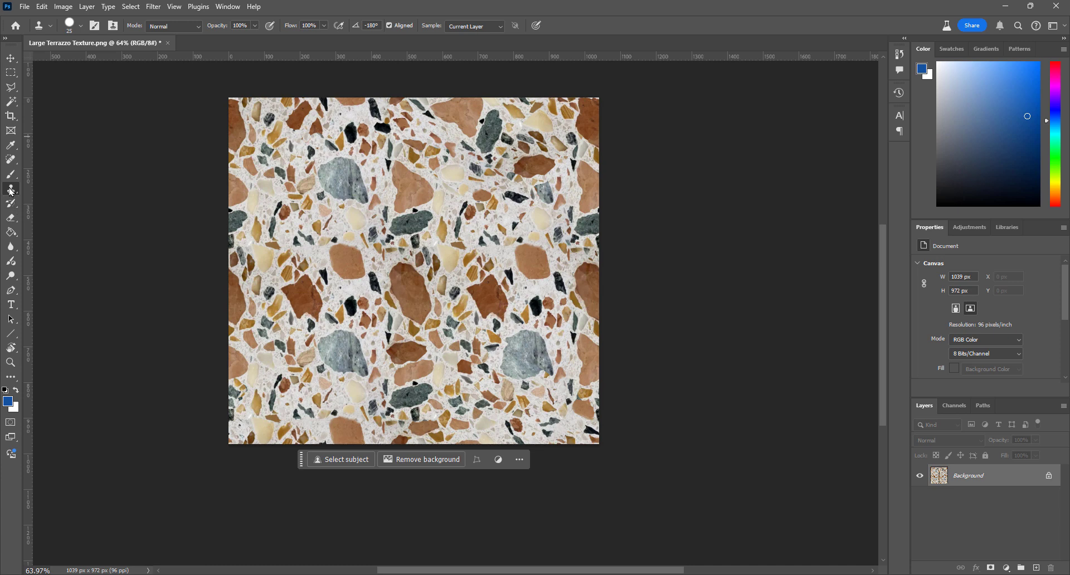
pyautogui.click(351, 180)
pyautogui.click(291, 291)
pyautogui.click(299, 292)
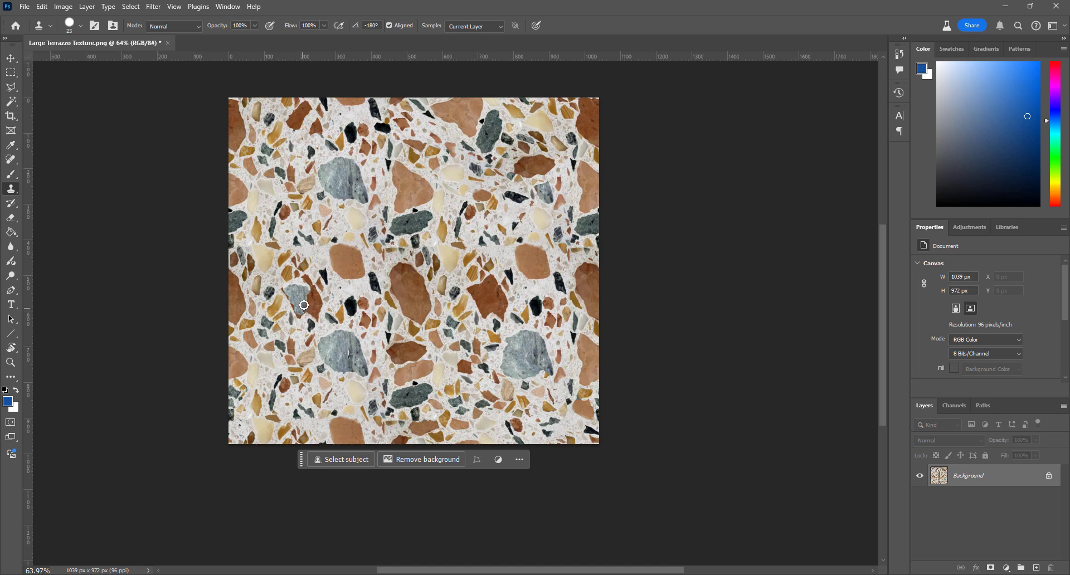
pyautogui.moveTo(303, 305); pyautogui.dragTo(297, 307)
pyautogui.keyDown('alt'); pyautogui.click(447, 326); pyautogui.keyUp('alt')
pyautogui.moveTo(318, 305); pyautogui.dragTo(315, 309)
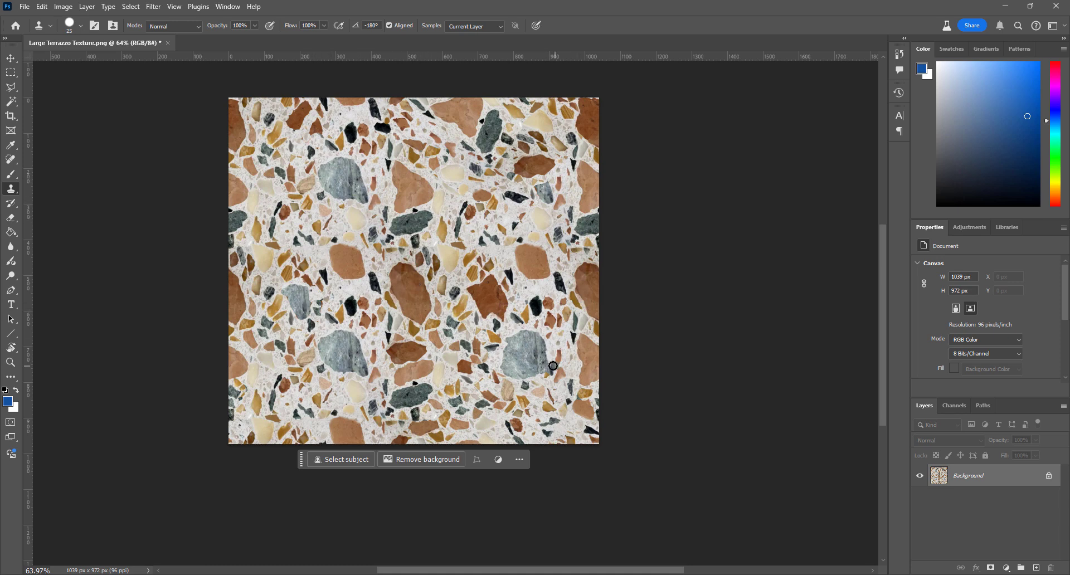
# Clone over the dark lower right corner of the blue-grey stone in the image's lower right to round its outline
pyautogui.moveTo(547, 359)
pyautogui.mouseDown()
pyautogui.moveTo(543, 371)
pyautogui.moveTo(546, 353)
pyautogui.mouseUp()
pyautogui.click(418, 356)
pyautogui.click(417, 299)
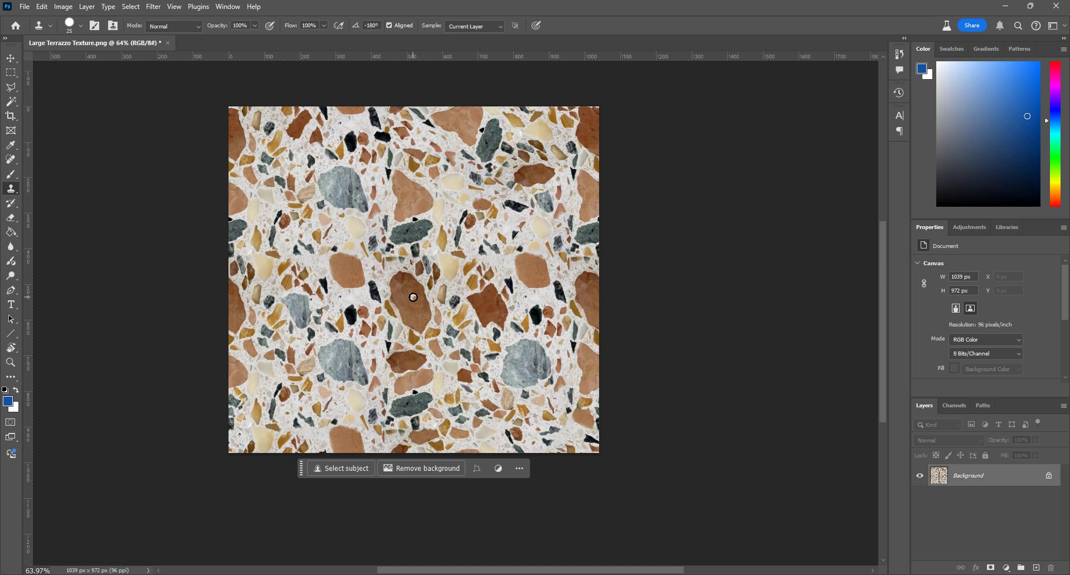
# Clone small beige and pink chips over the tan stone between the oval red-brown stone and the green stone at the image's lower centre
pyautogui.scroll(3, 425, 307)
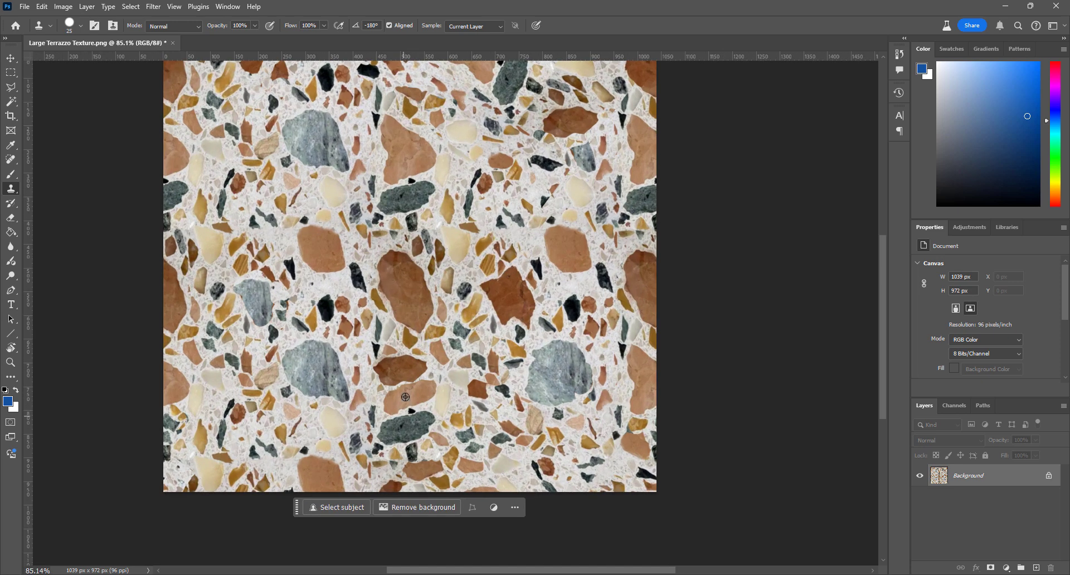
pyautogui.scroll(1, 406, 394)
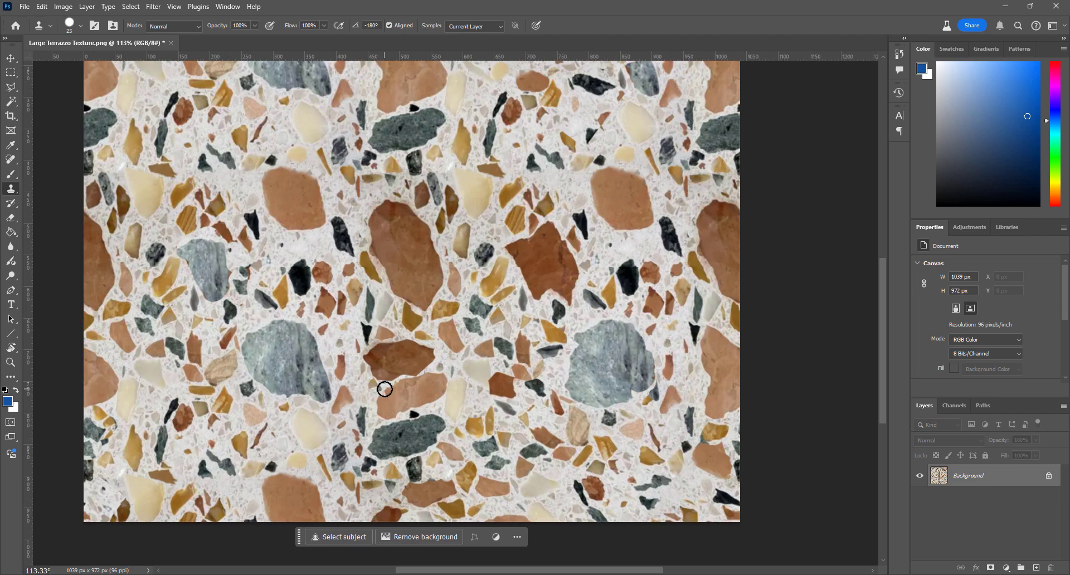
pyautogui.moveTo(385, 389)
pyautogui.mouseDown()
pyautogui.moveTo(379, 396)
pyautogui.moveTo(405, 400)
pyautogui.moveTo(427, 382)
pyautogui.moveTo(426, 401)
pyautogui.moveTo(436, 378)
pyautogui.mouseUp()
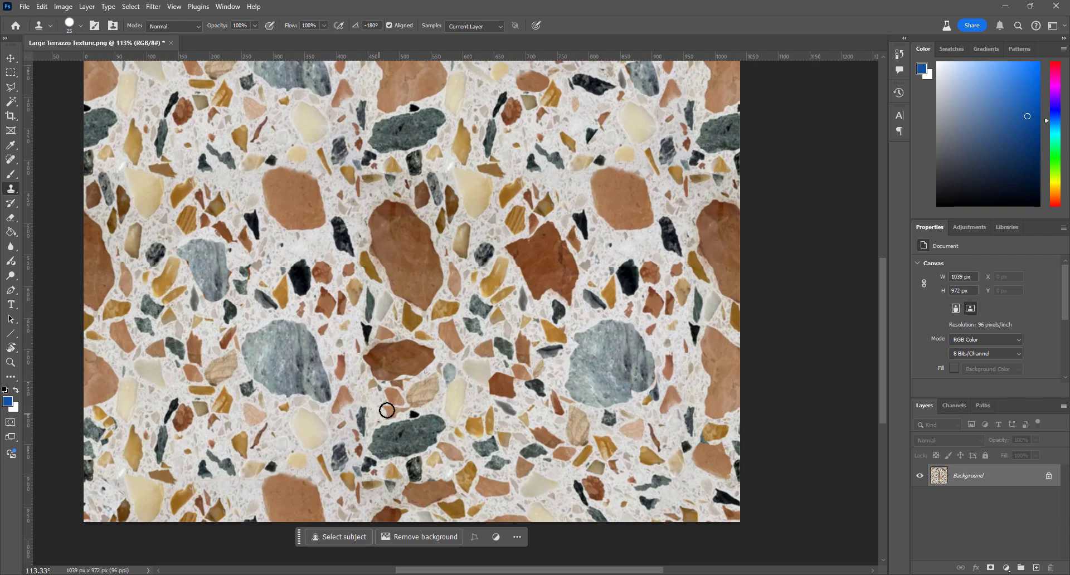
pyautogui.moveTo(377, 402)
pyautogui.mouseDown()
pyautogui.moveTo(400, 407)
pyautogui.moveTo(387, 412)
pyautogui.mouseUp()
pyautogui.scroll(-3, 418, 403)
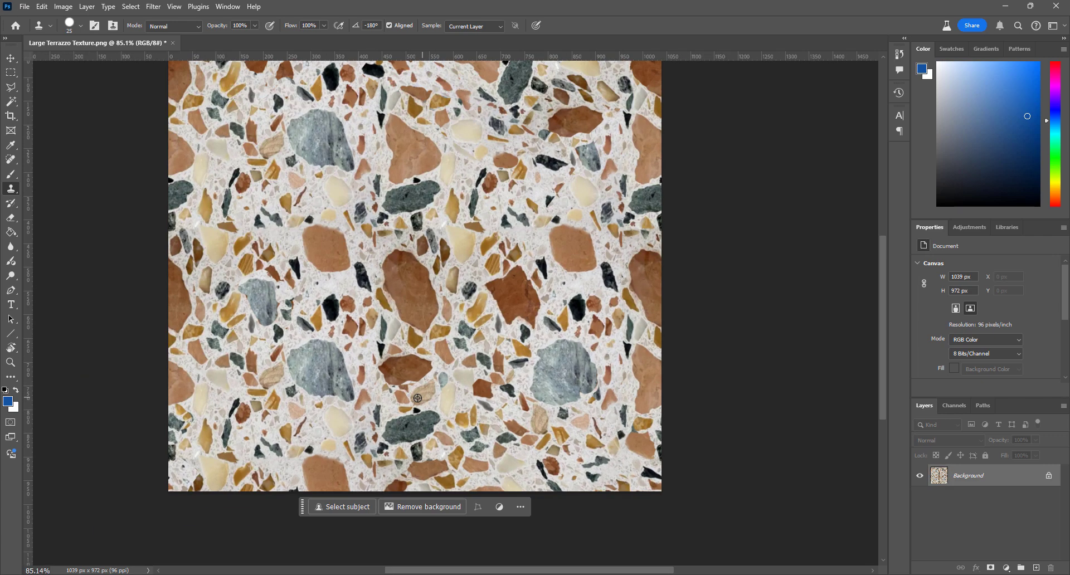
pyautogui.scroll(-1, 436, 368)
# Reshape the red-brown stone right of the image's centre with the Clone Stamp and add a small tan chip beside it
pyautogui.scroll(2, 435, 357)
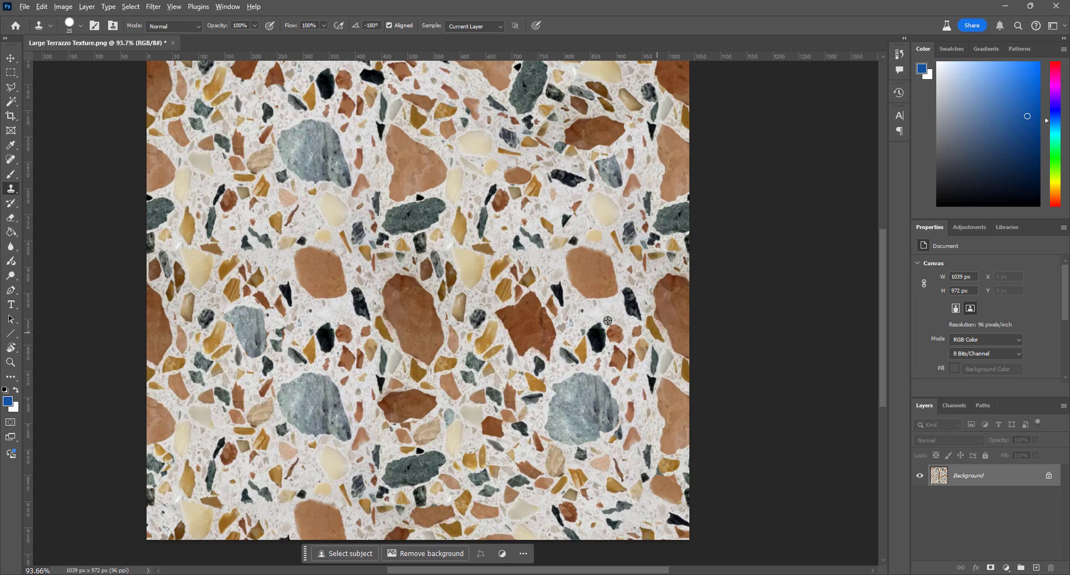
pyautogui.scroll(3, 554, 314)
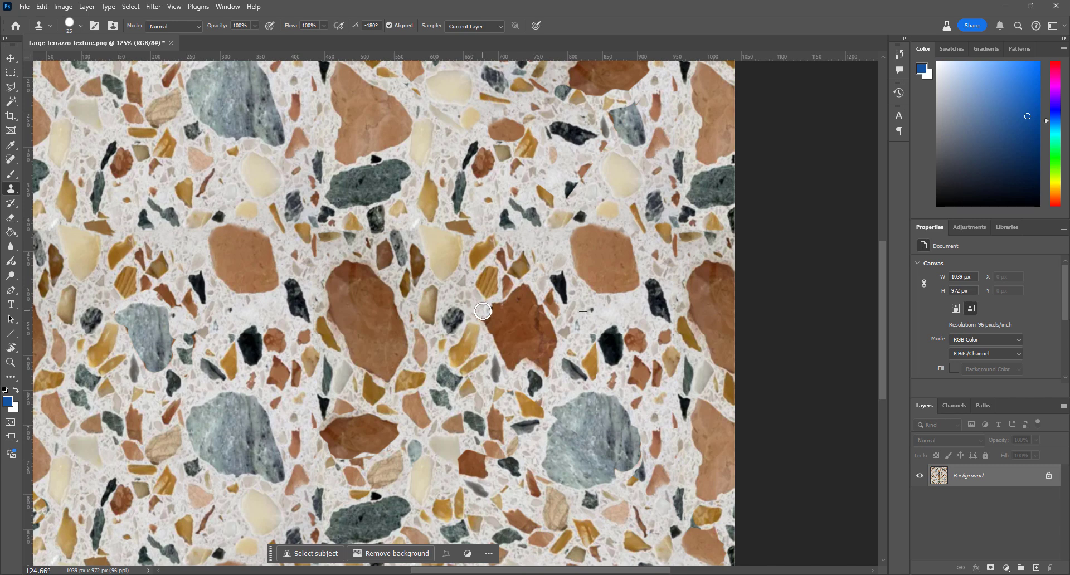
pyautogui.click(521, 289)
pyautogui.click(535, 364)
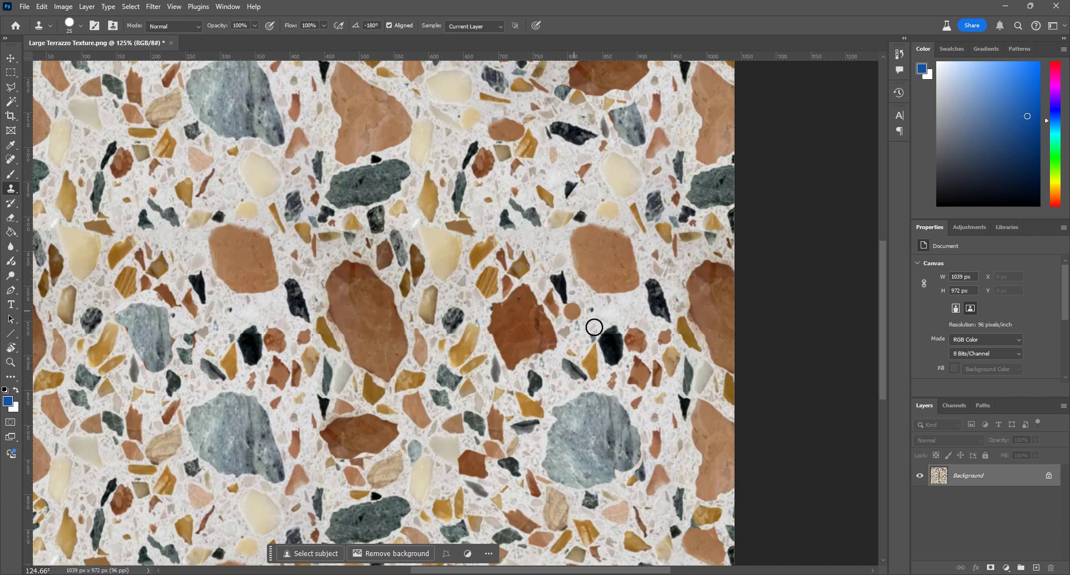
# Clone a cream stone with small brown and light chips over part of the tan stone above the green stone at the image's upper centre
pyautogui.scroll(-5, 595, 327)
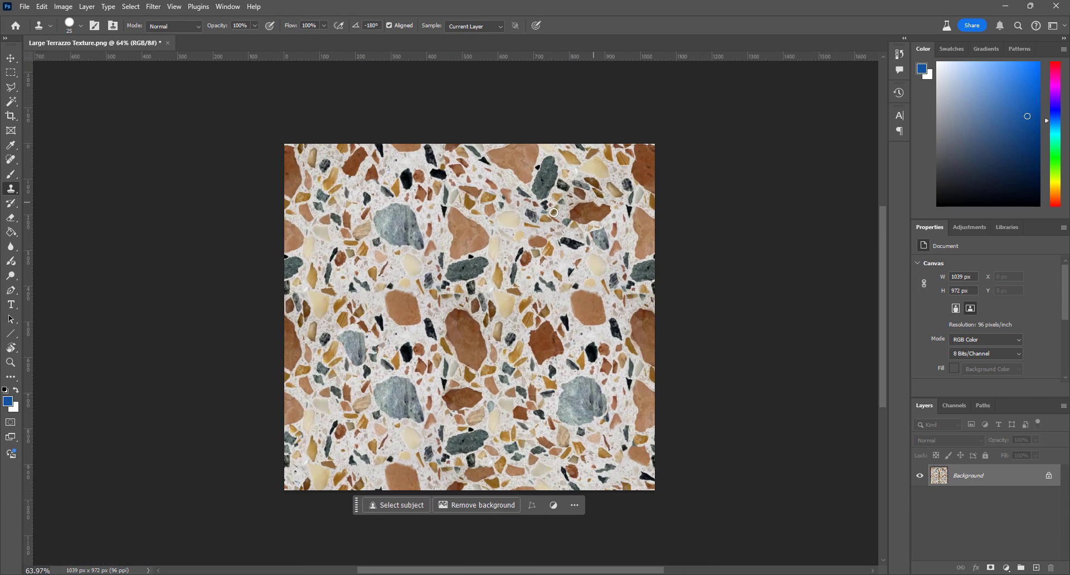
pyautogui.scroll(3, 480, 239)
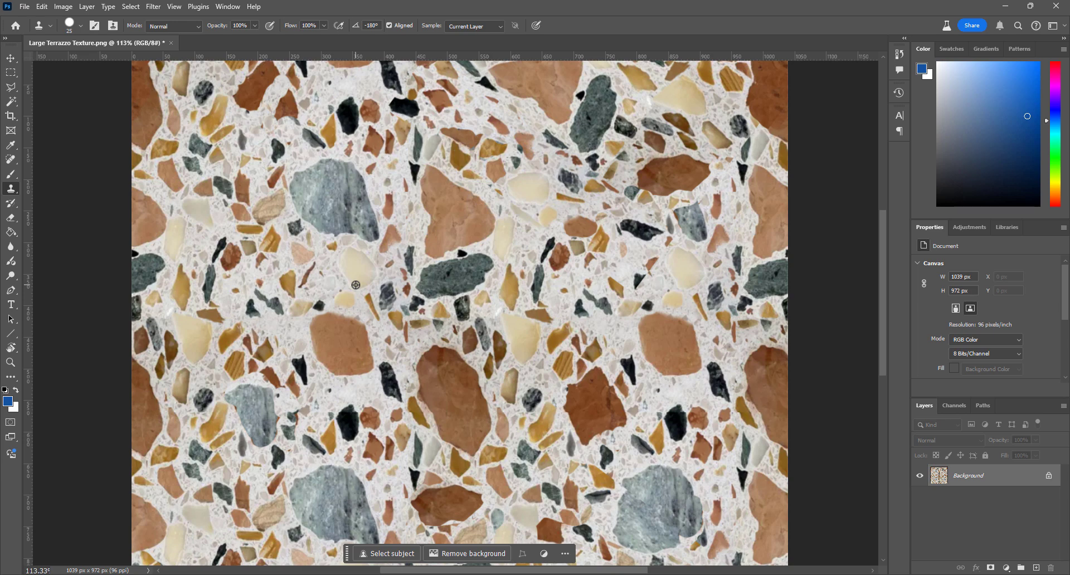
pyautogui.keyDown('alt'); pyautogui.click(208, 327); pyautogui.keyUp('alt')
pyautogui.moveTo(460, 190)
pyautogui.mouseDown()
pyautogui.moveTo(432, 215)
pyautogui.moveTo(453, 185)
pyautogui.moveTo(473, 194)
pyautogui.moveTo(442, 250)
pyautogui.mouseUp()
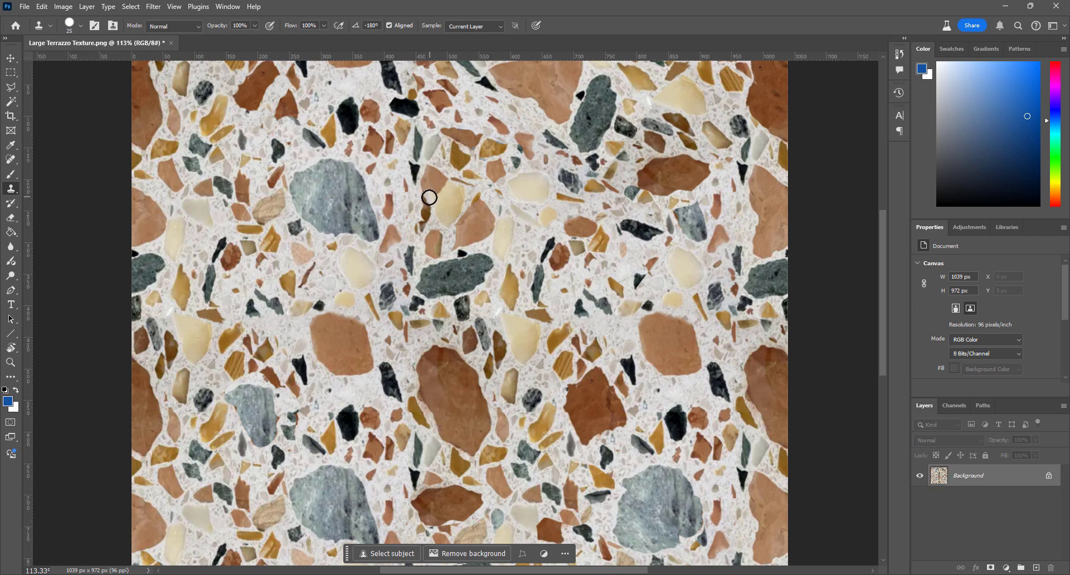
pyautogui.moveTo(425, 201); pyautogui.dragTo(421, 190)
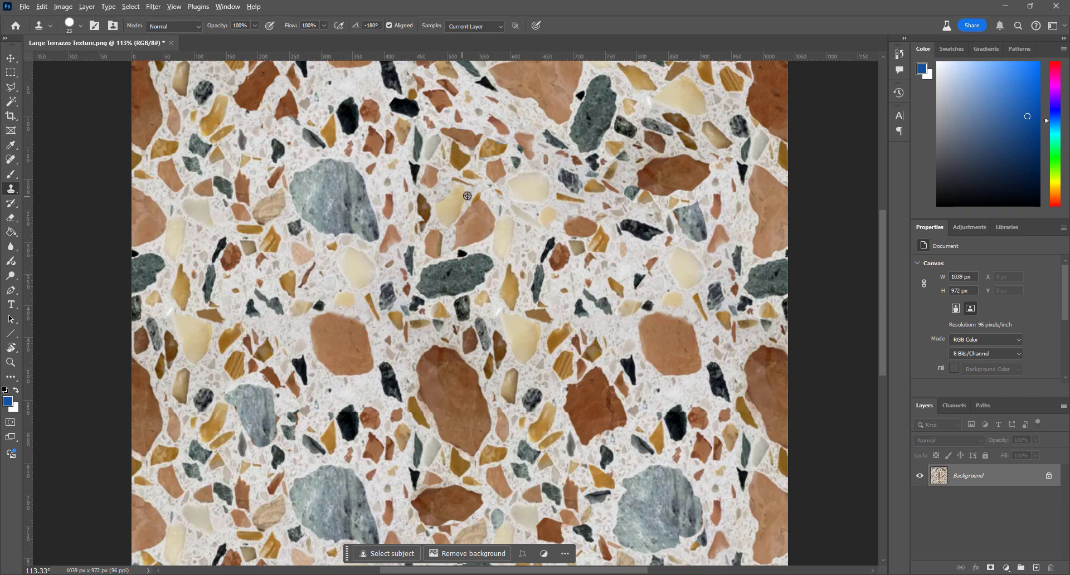
# Trim the top of the large oval brown stone at the image's centre with the Clone Stamp and add small tan chips above it
pyautogui.scroll(-2, 459, 193)
pyautogui.scroll(-4, 459, 193)
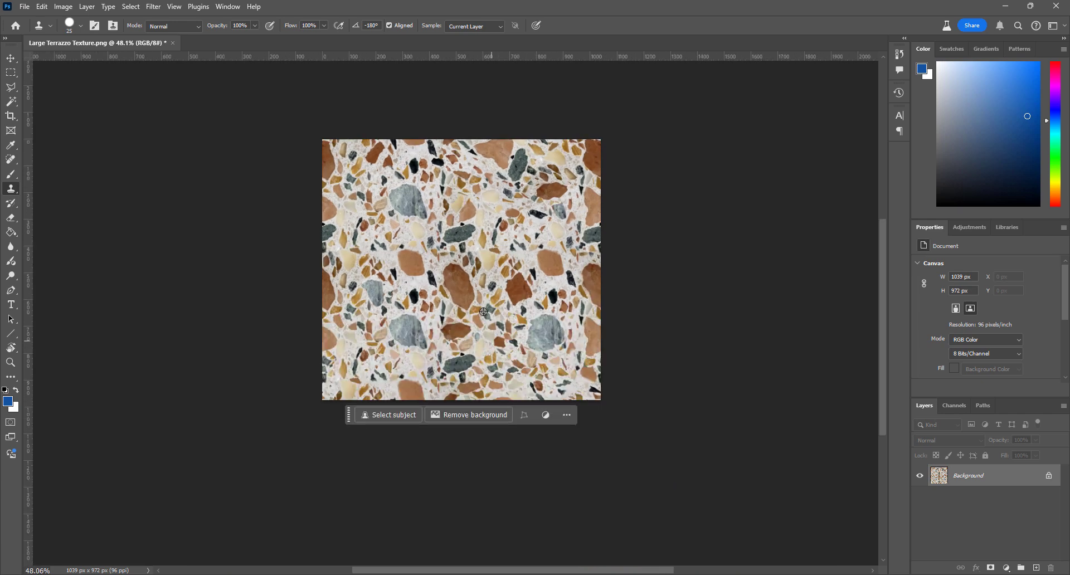
pyautogui.scroll(5, 483, 312)
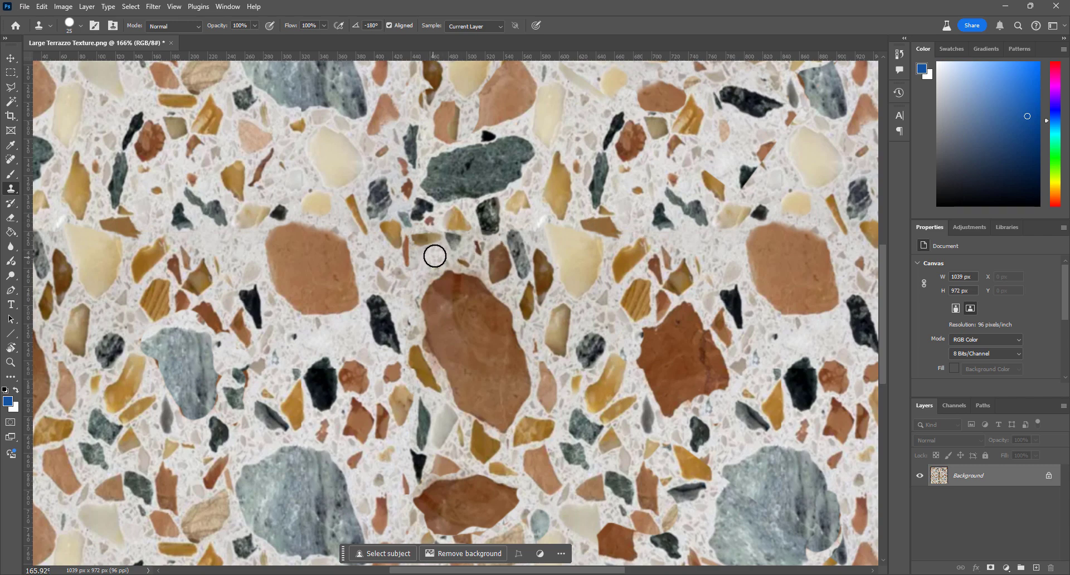
pyautogui.click(444, 274)
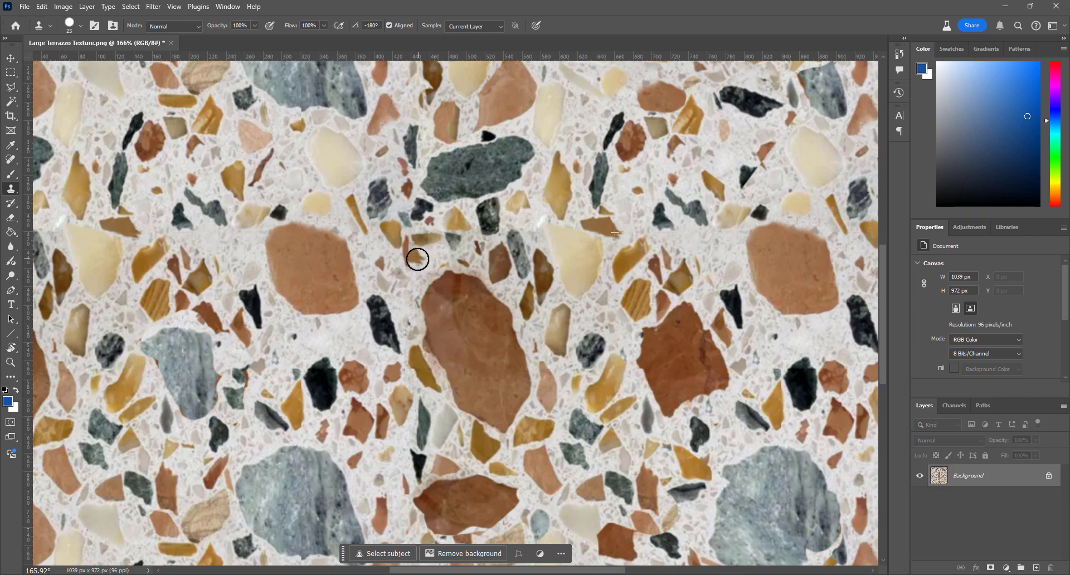
pyautogui.click(410, 255)
pyautogui.click(410, 250)
# Reapply the last-used Offset filter to shift the stones across the tile
pyautogui.scroll(-5, 443, 257)
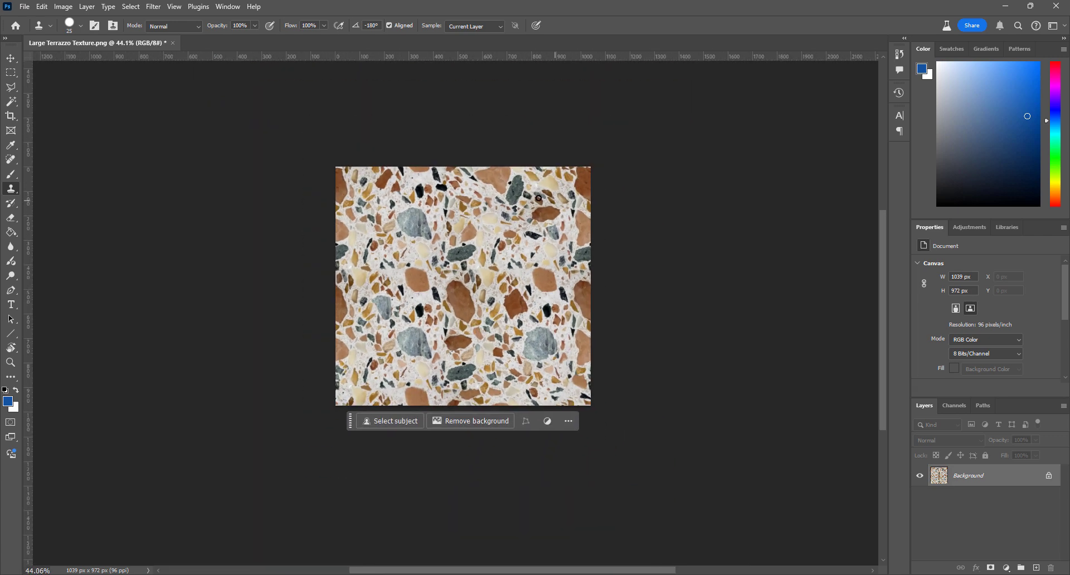
pyautogui.click(153, 7)
pyautogui.click(167, 20)
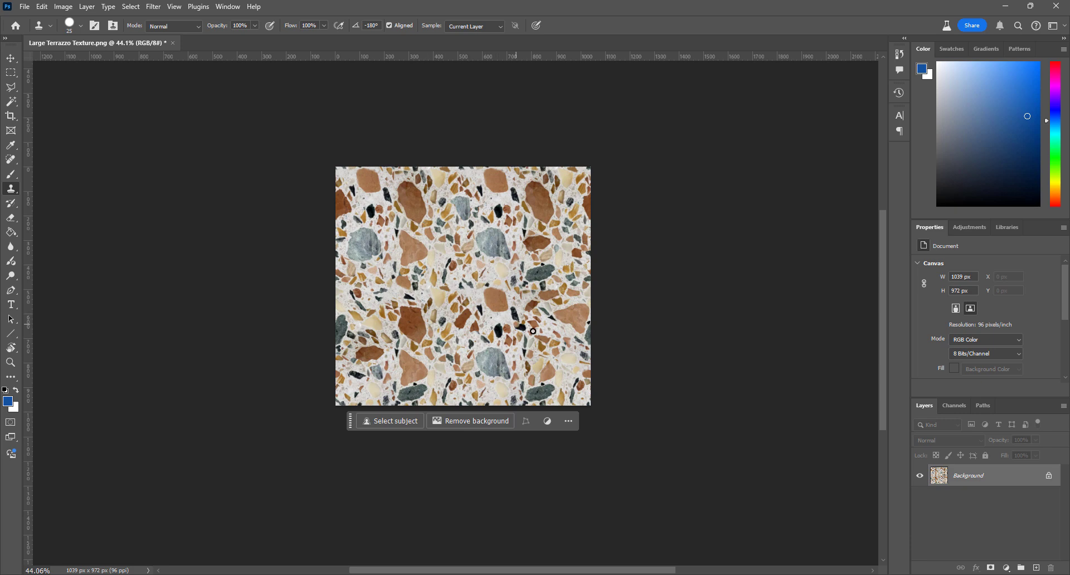
# Break up the tan stone beside the large blue-grey stone in the image's upper left with cloned black chips, a small tan stone and light terrazzo
pyautogui.scroll(5, 414, 349)
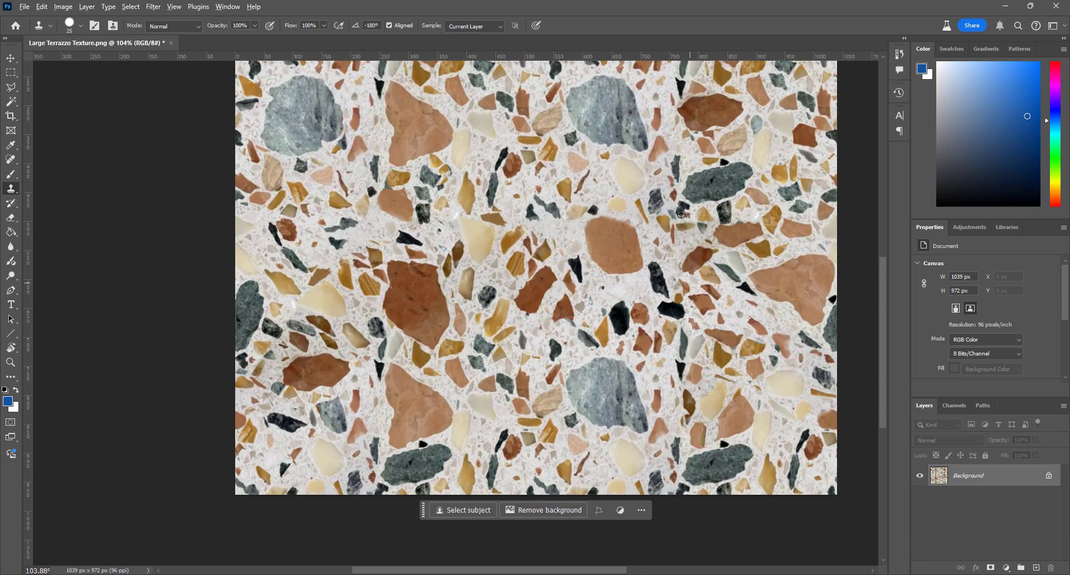
pyautogui.scroll(-4, 393, 296)
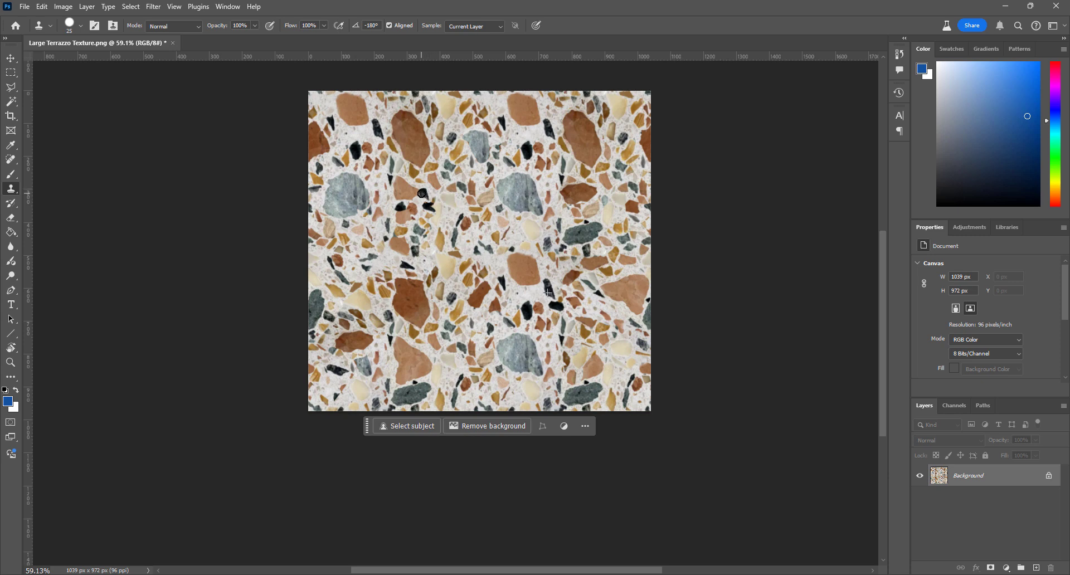
pyautogui.moveTo(422, 193); pyautogui.dragTo(416, 199)
pyautogui.click(396, 201)
pyautogui.moveTo(400, 211); pyautogui.dragTo(411, 217)
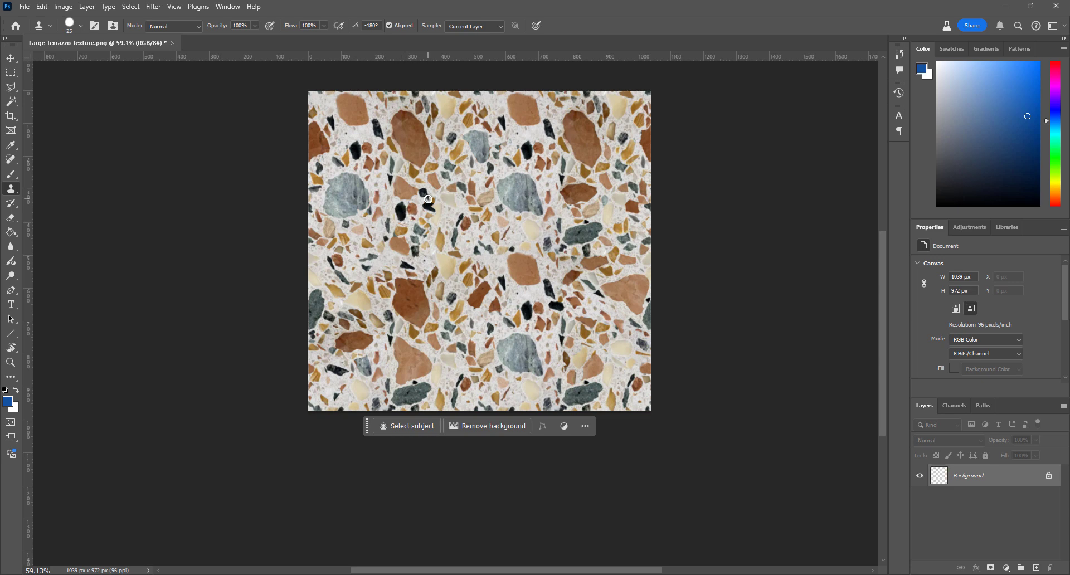
pyautogui.scroll(4, 410, 185)
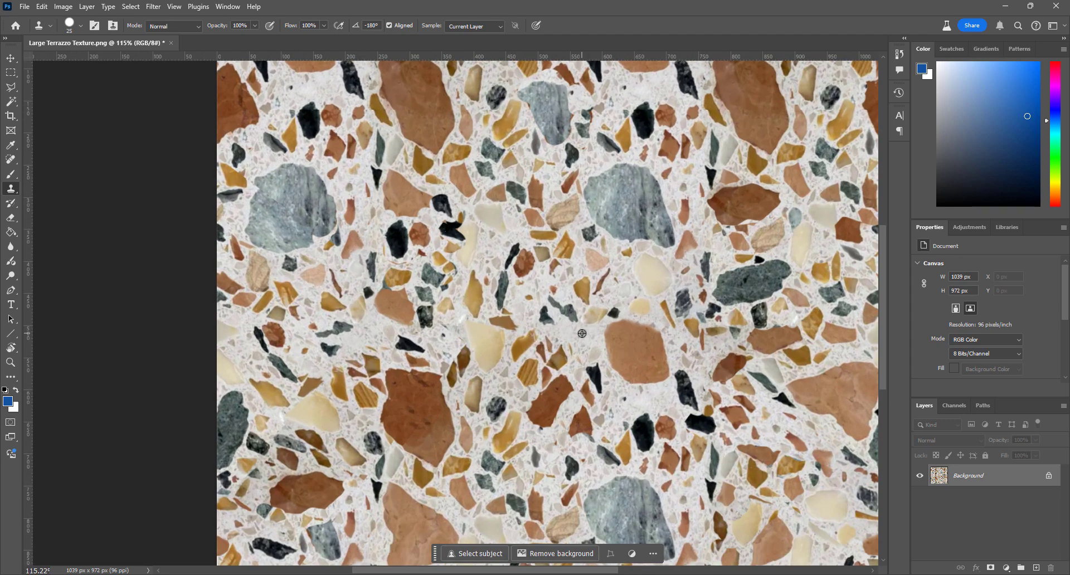
pyautogui.moveTo(392, 210)
pyautogui.mouseDown()
pyautogui.moveTo(425, 220)
pyautogui.moveTo(435, 204)
pyautogui.mouseUp()
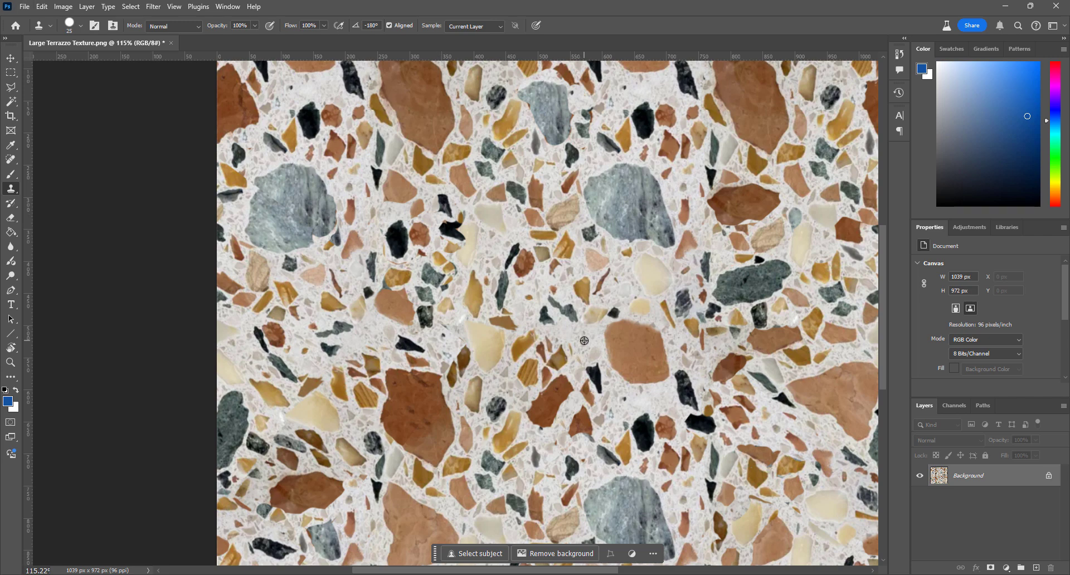
# Clone a green stone over the lower part of the tan stone near the image's upper left corner
pyautogui.scroll(-6, 437, 216)
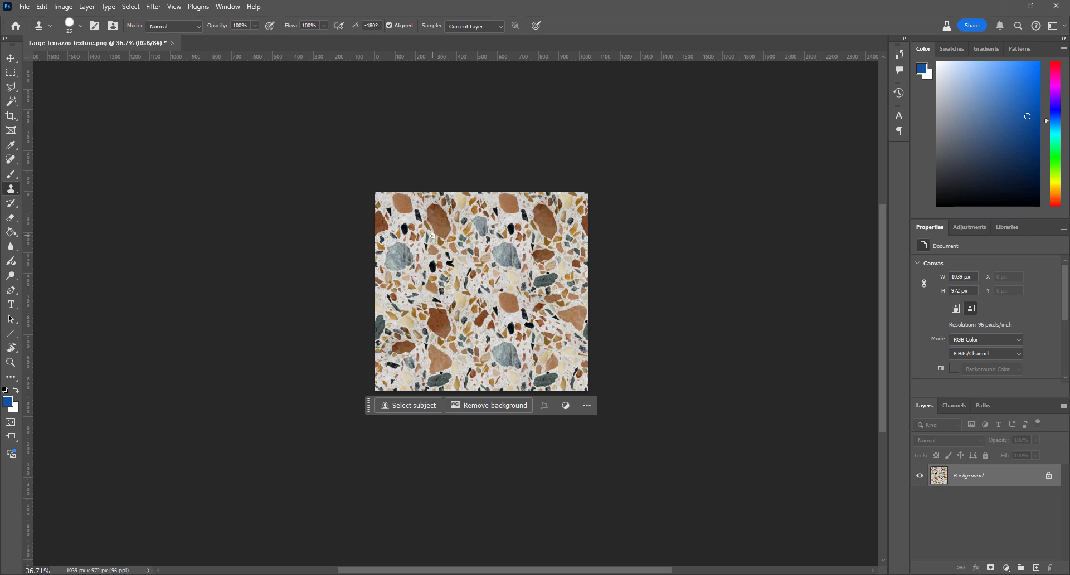
pyautogui.scroll(5, 528, 216)
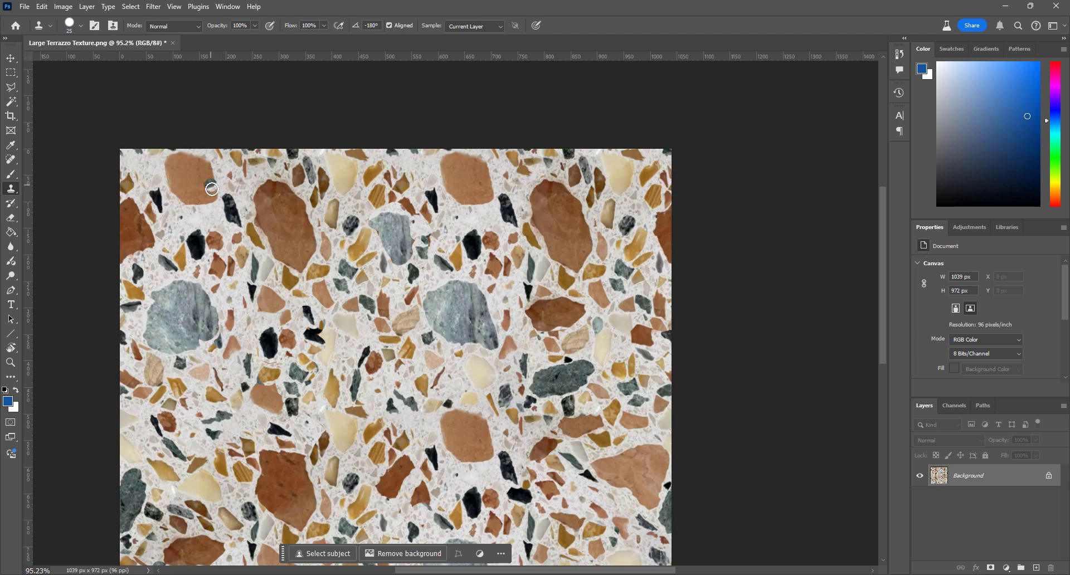
pyautogui.moveTo(211, 196)
pyautogui.mouseDown()
pyautogui.moveTo(184, 193)
pyautogui.moveTo(205, 176)
pyautogui.moveTo(170, 179)
pyautogui.moveTo(211, 179)
pyautogui.moveTo(211, 190)
pyautogui.moveTo(209, 180)
pyautogui.moveTo(154, 175)
pyautogui.moveTo(179, 187)
pyautogui.moveTo(207, 166)
pyautogui.mouseUp()
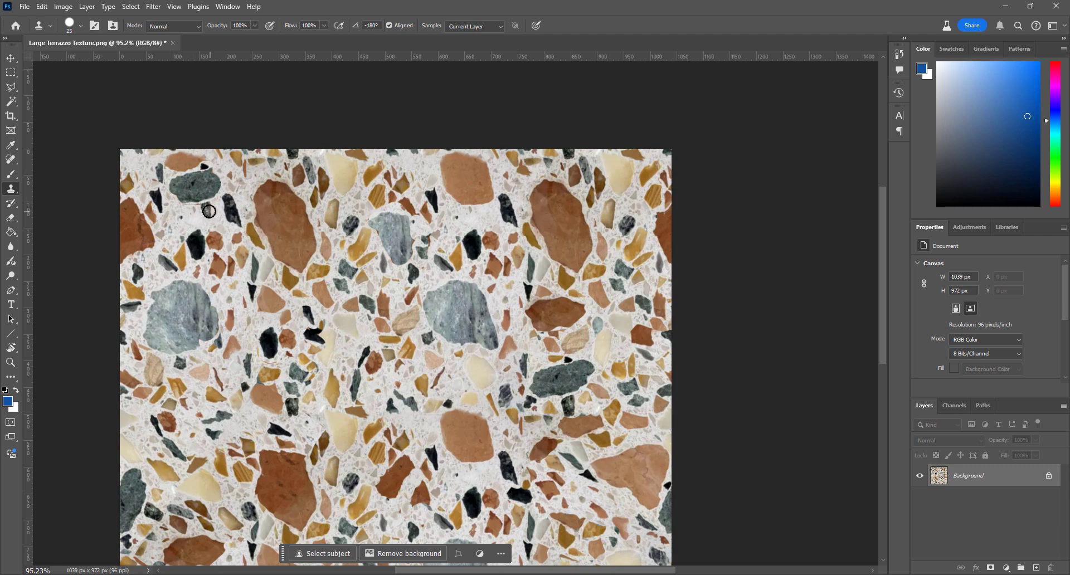
# Clone cream chips and light terrazzo over the blue-grey stone at the image's lower centre to break it into smaller pieces
pyautogui.scroll(-5, 243, 282)
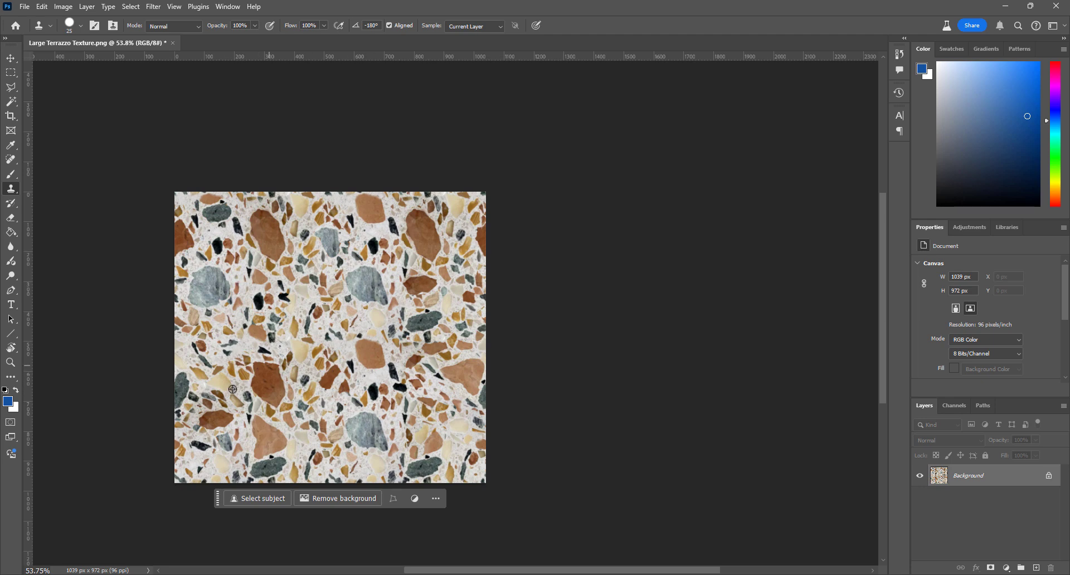
pyautogui.scroll(2, 270, 351)
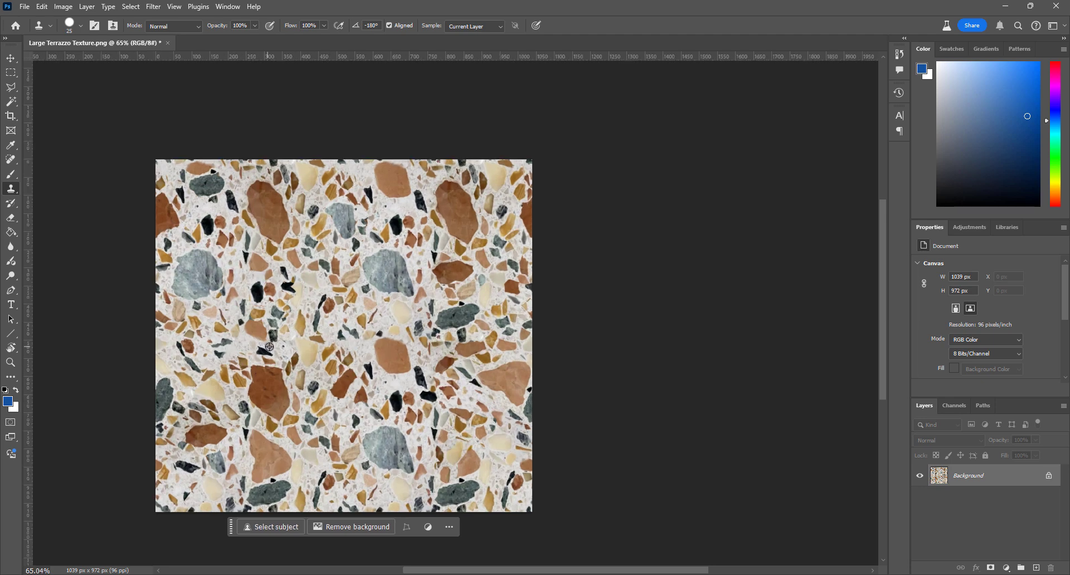
pyautogui.scroll(-3, 278, 346)
pyautogui.scroll(1, 371, 223)
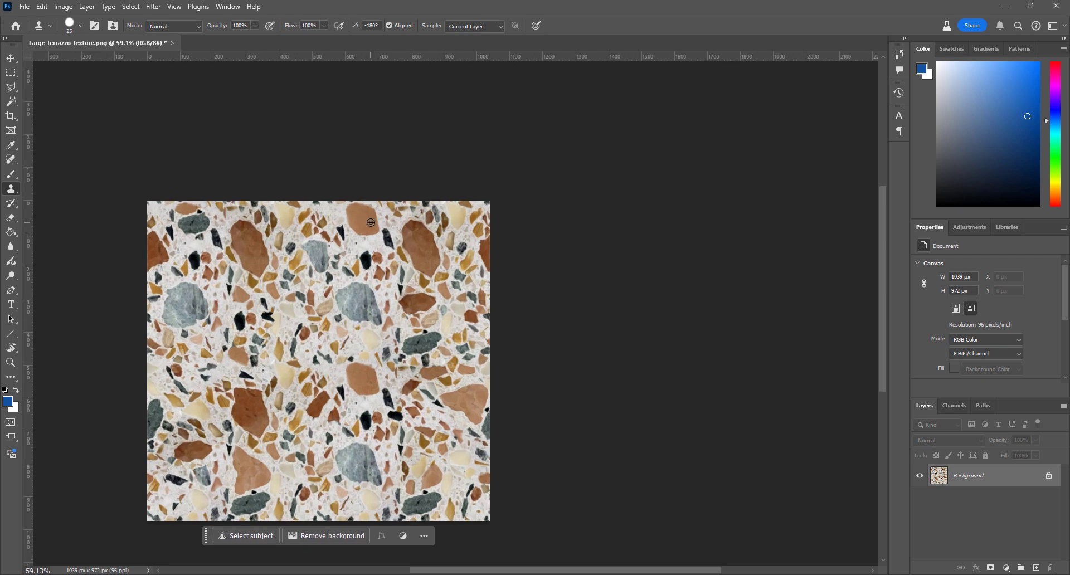
pyautogui.scroll(2, 390, 262)
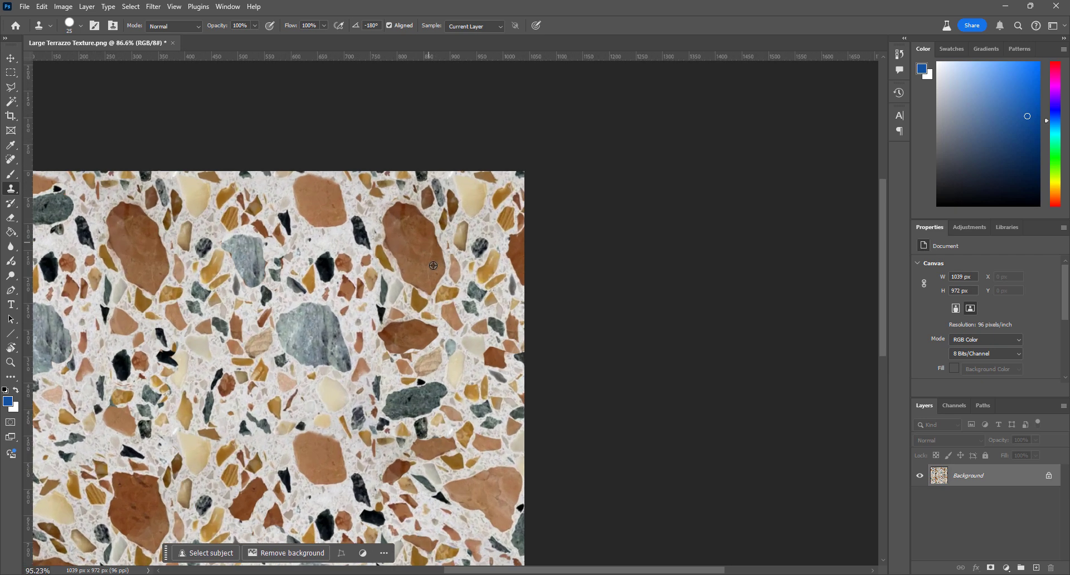
pyautogui.scroll(-2, 383, 327)
pyautogui.scroll(-1, 384, 328)
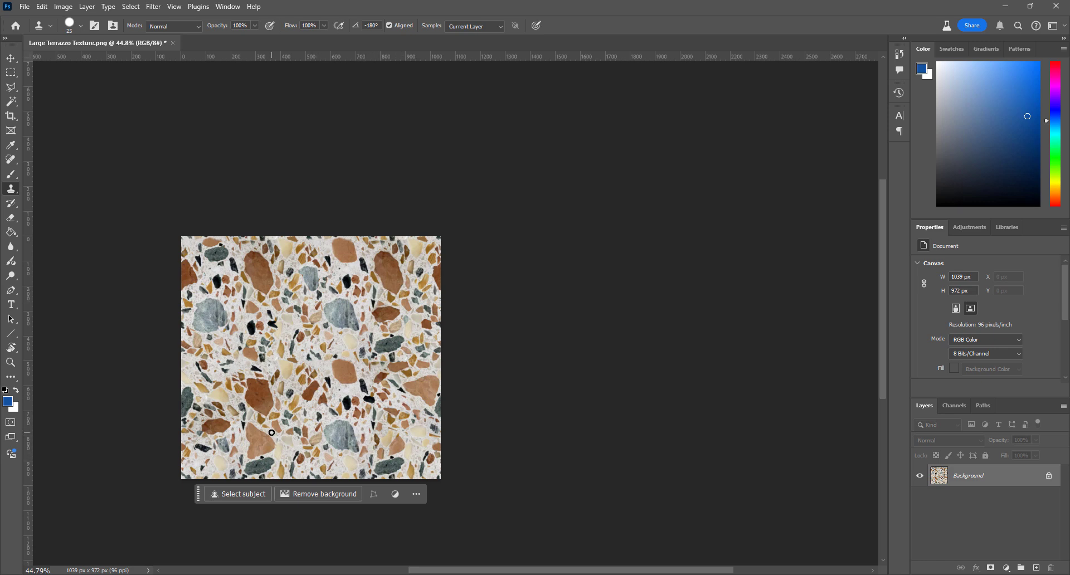
pyautogui.scroll(4, 352, 461)
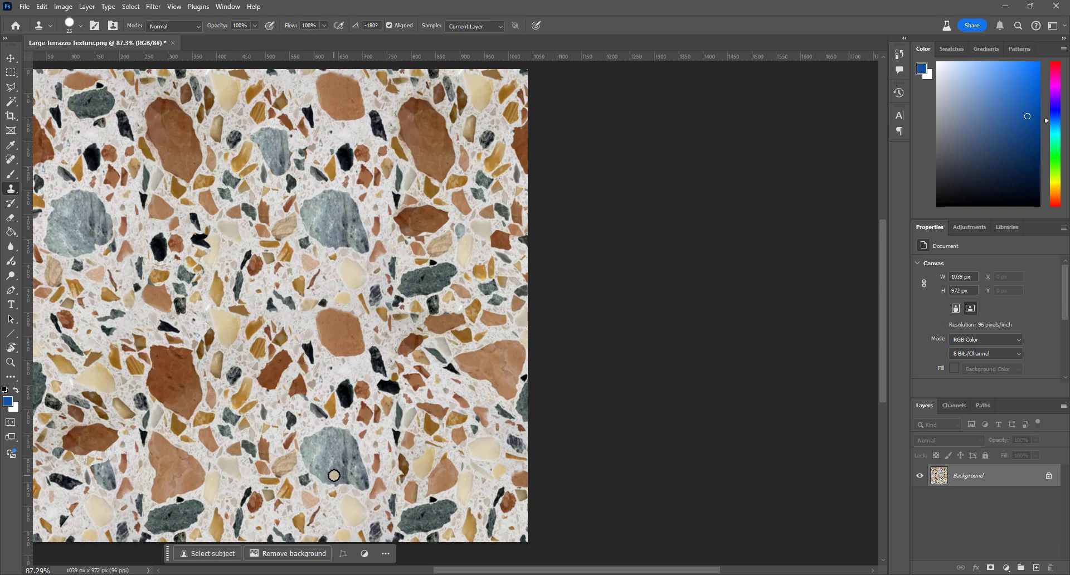
pyautogui.moveTo(327, 447)
pyautogui.mouseDown()
pyautogui.moveTo(322, 446)
pyautogui.moveTo(302, 453)
pyautogui.moveTo(331, 444)
pyautogui.moveTo(297, 447)
pyautogui.moveTo(333, 415)
pyautogui.moveTo(355, 432)
pyautogui.moveTo(353, 450)
pyautogui.mouseUp()
pyautogui.click(343, 449)
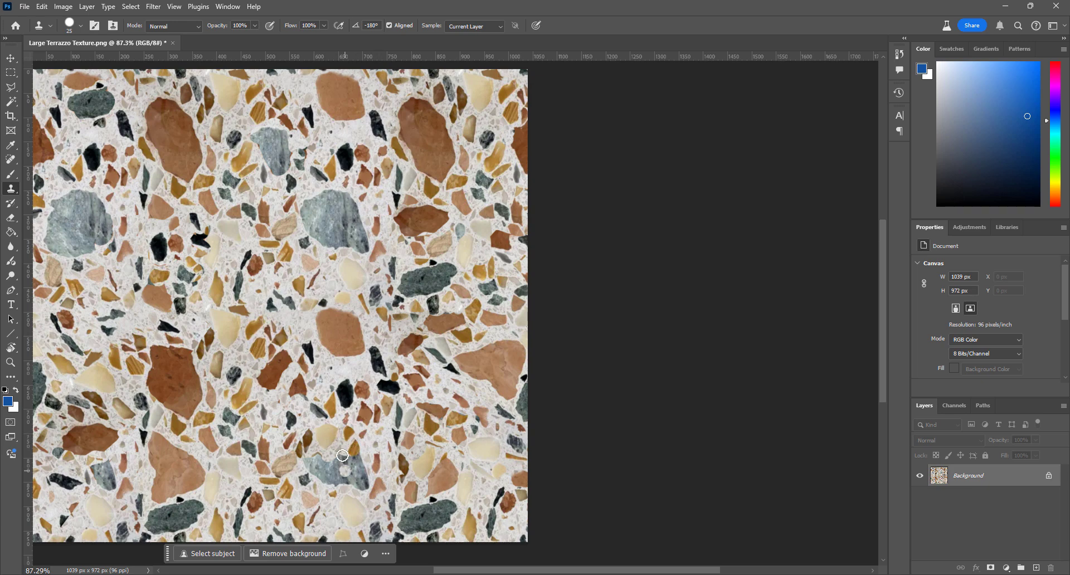
pyautogui.moveTo(345, 458)
pyautogui.mouseDown()
pyautogui.moveTo(360, 461)
pyautogui.moveTo(327, 466)
pyautogui.moveTo(326, 478)
pyautogui.moveTo(339, 454)
pyautogui.moveTo(322, 475)
pyautogui.moveTo(335, 460)
pyautogui.moveTo(293, 462)
pyautogui.moveTo(330, 454)
pyautogui.mouseUp()
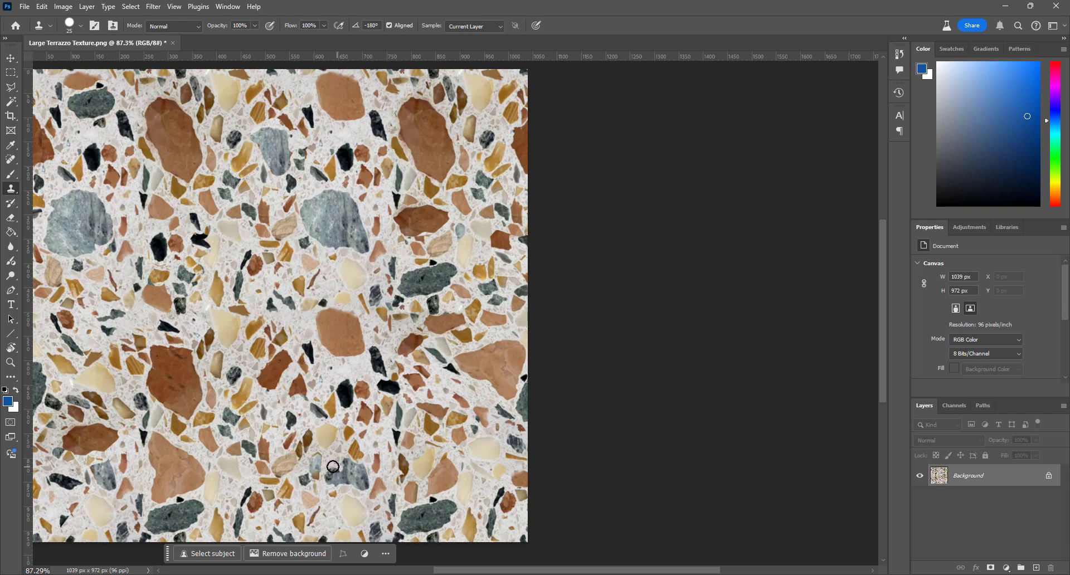
# Examine the whole texture for stones that still repeat, and switch to the Polygonal Lasso Tool
pyautogui.scroll(-2, 335, 454)
pyautogui.scroll(-1, 325, 468)
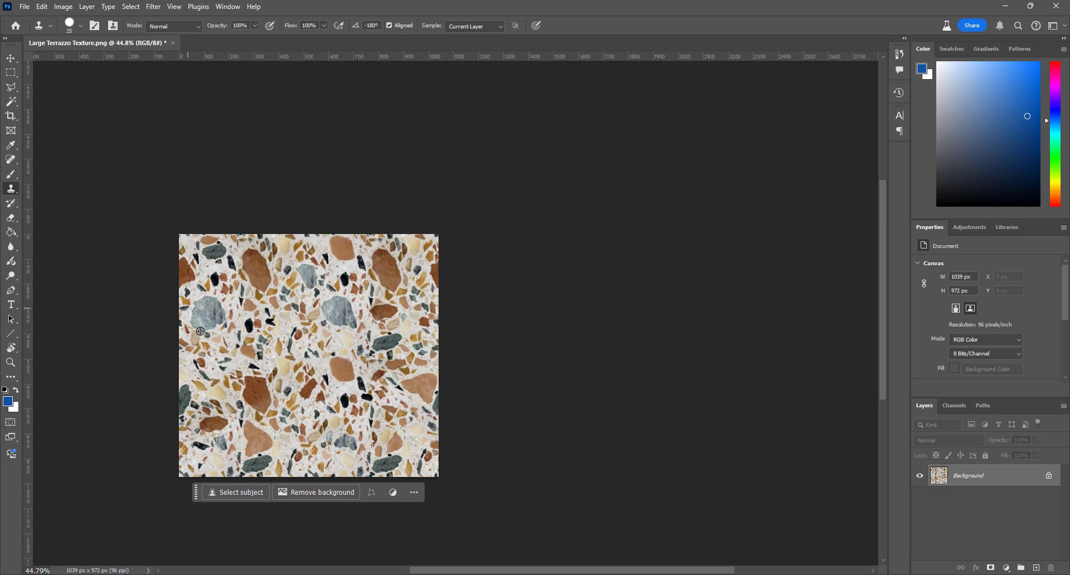
pyautogui.scroll(1, 295, 304)
pyautogui.scroll(-1, 367, 379)
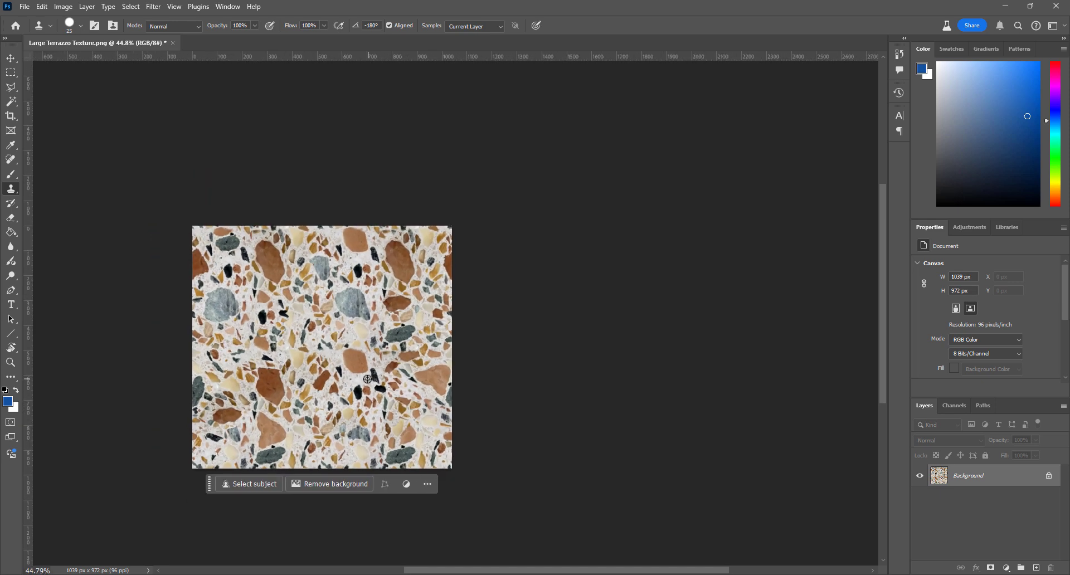
pyautogui.scroll(3, 411, 230)
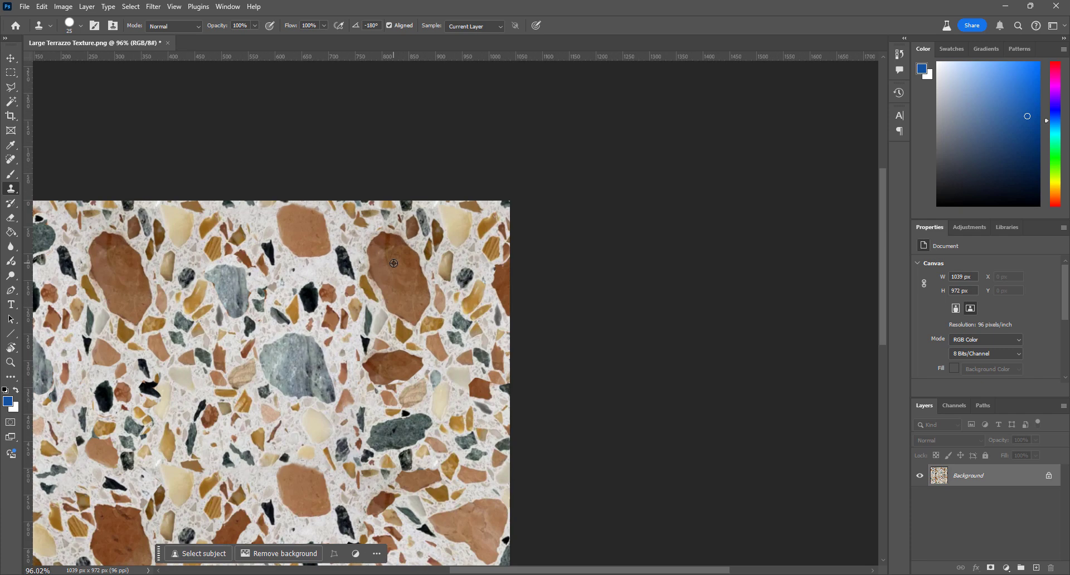
pyautogui.click(11, 87)
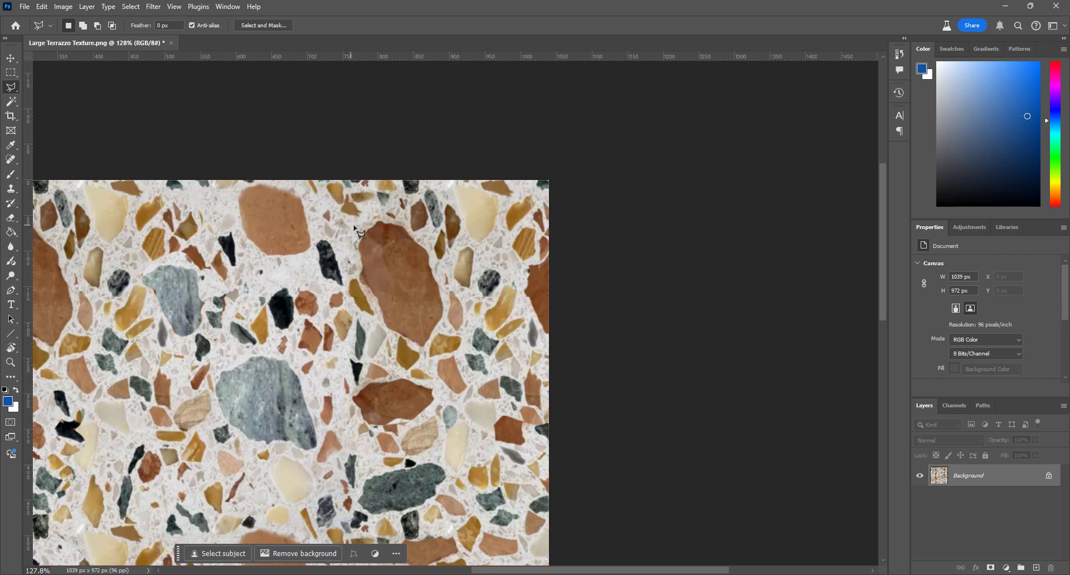
pyautogui.scroll(-4, 405, 277)
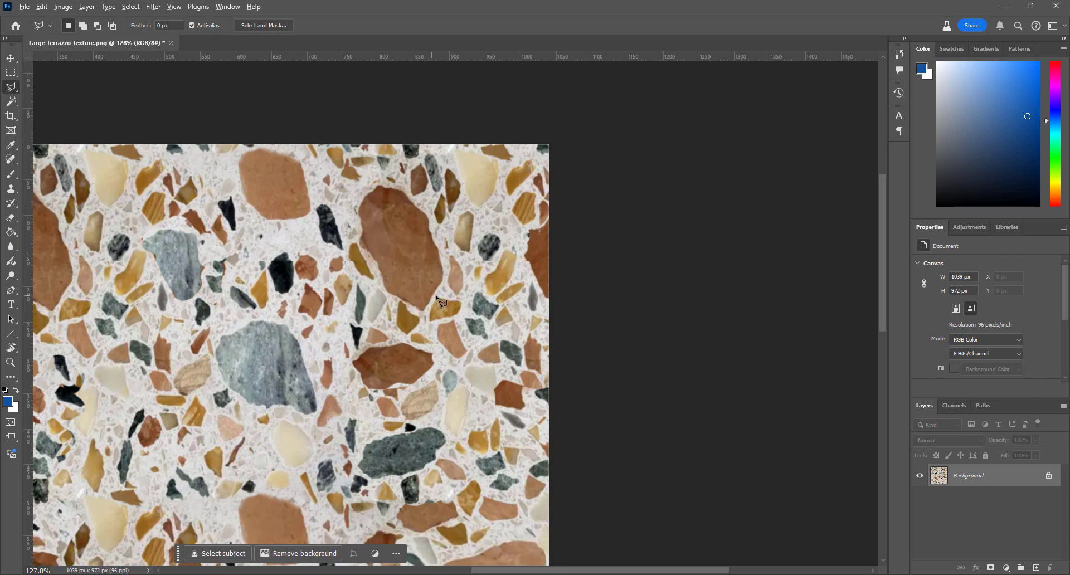
pyautogui.scroll(2, 434, 293)
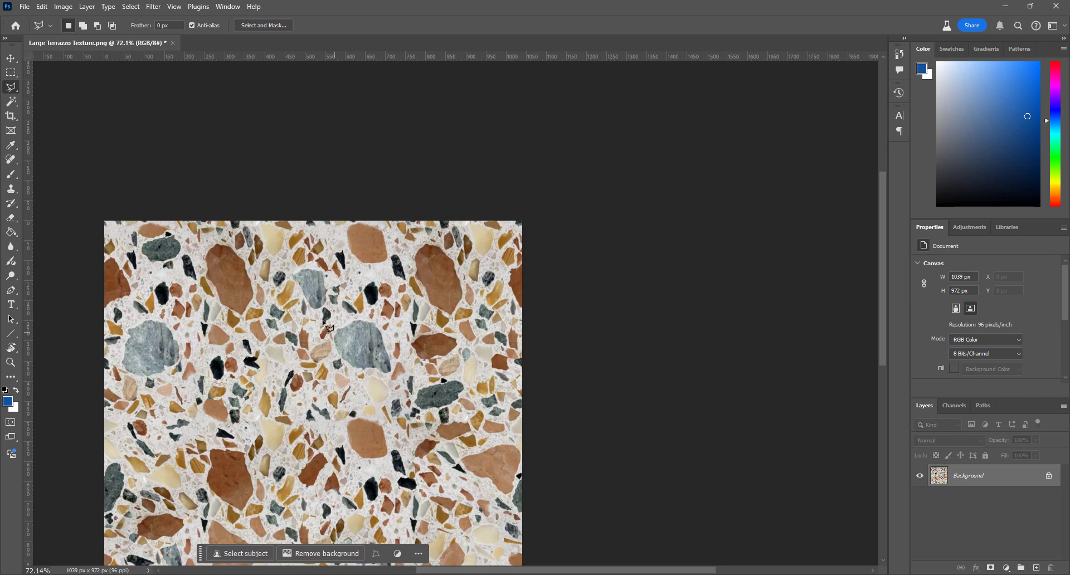
pyautogui.scroll(1, 329, 328)
pyautogui.scroll(-3, 365, 435)
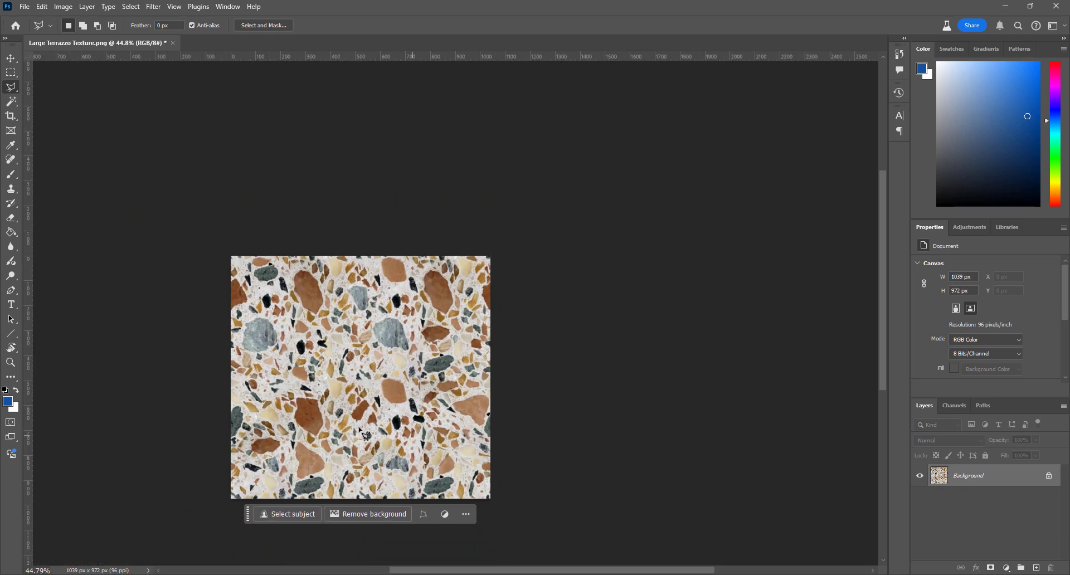
pyautogui.scroll(3, 319, 277)
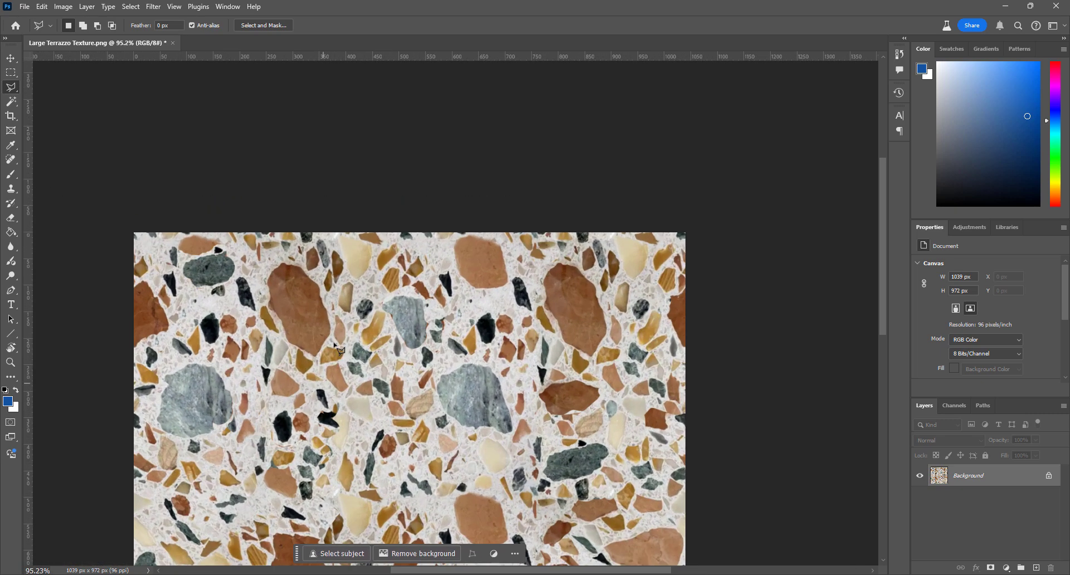
pyautogui.scroll(-2, 359, 383)
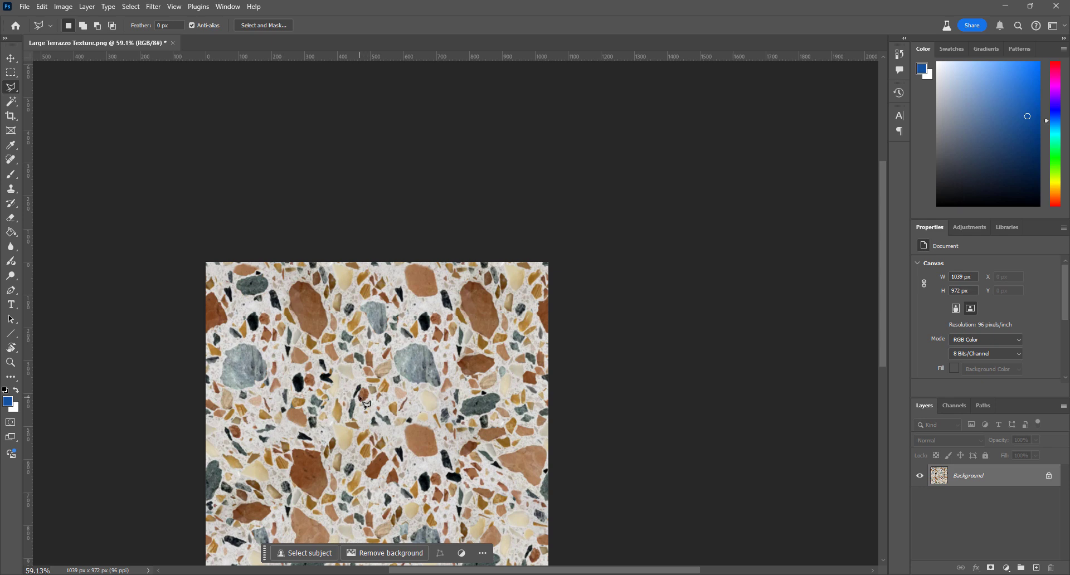
pyautogui.scroll(-1, 391, 339)
pyautogui.scroll(2, 438, 462)
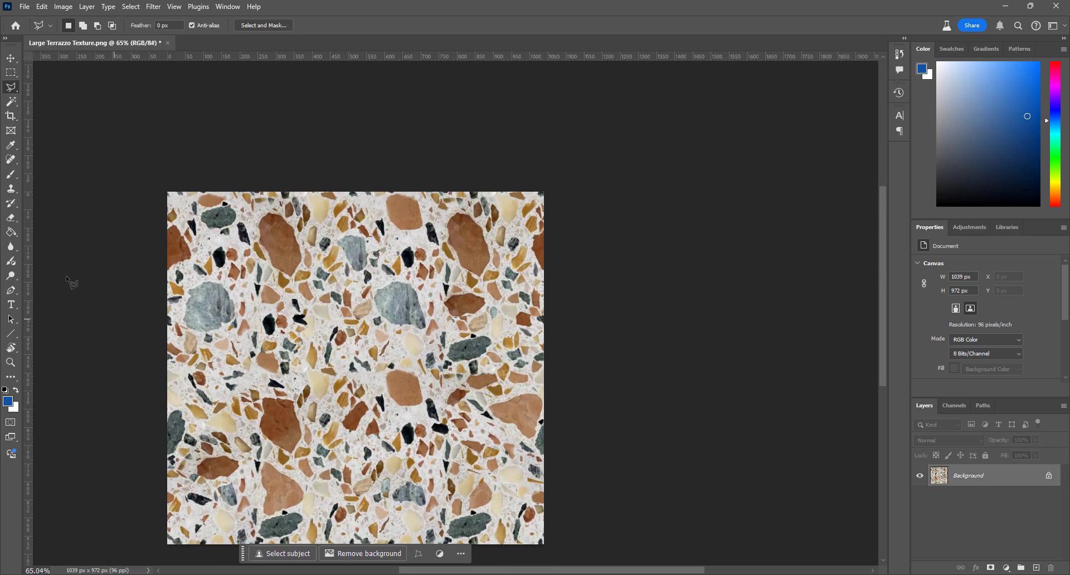
# Clone the small blue-grey stone and light terrazzo over the upper part of the large brown stone in the image's upper left with the Clone Stamp Tool
pyautogui.click(11, 191)
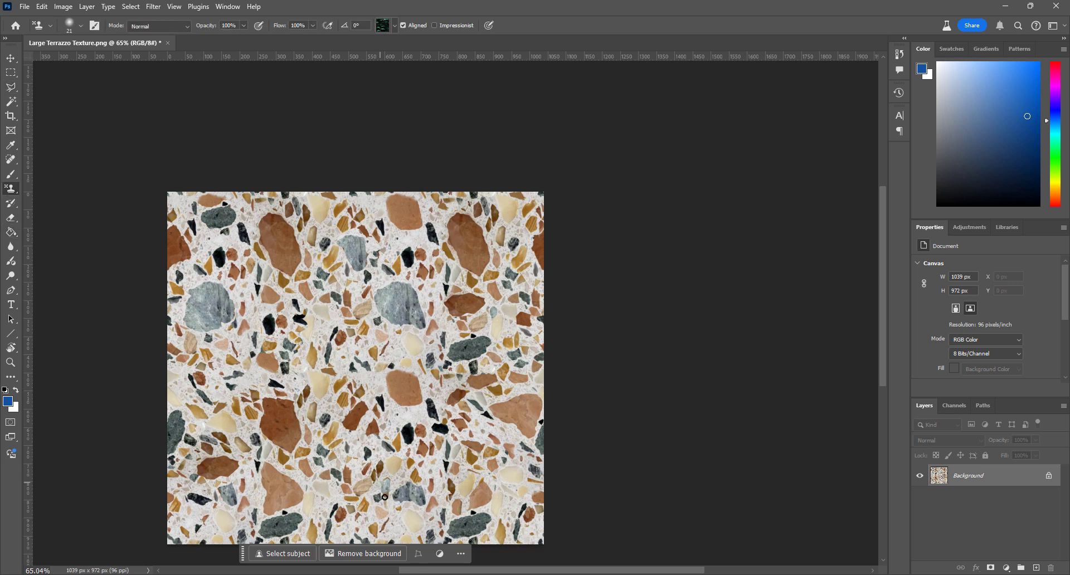
pyautogui.rightClick(5, 189)
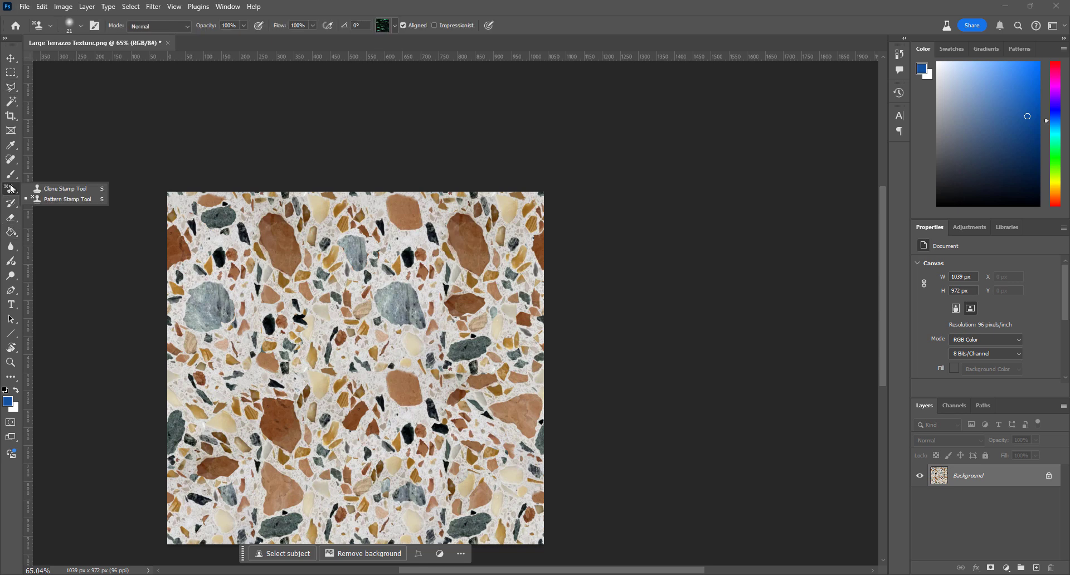
pyautogui.click(50, 188)
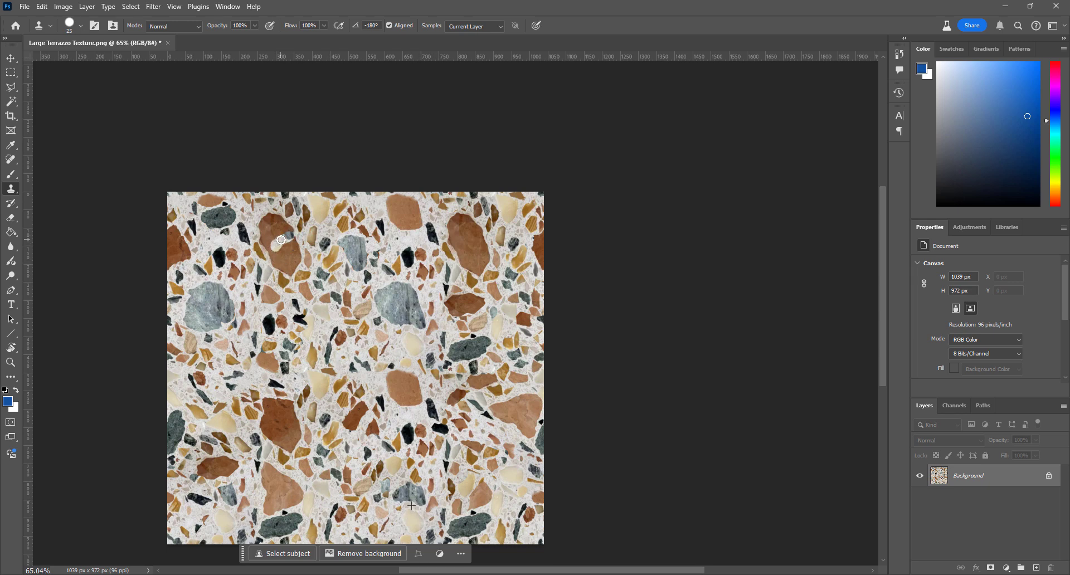
pyautogui.moveTo(281, 240)
pyautogui.mouseDown()
pyautogui.moveTo(263, 240)
pyautogui.moveTo(271, 251)
pyautogui.moveTo(295, 240)
pyautogui.moveTo(277, 231)
pyautogui.moveTo(284, 224)
pyautogui.moveTo(271, 219)
pyautogui.moveTo(266, 230)
pyautogui.mouseUp()
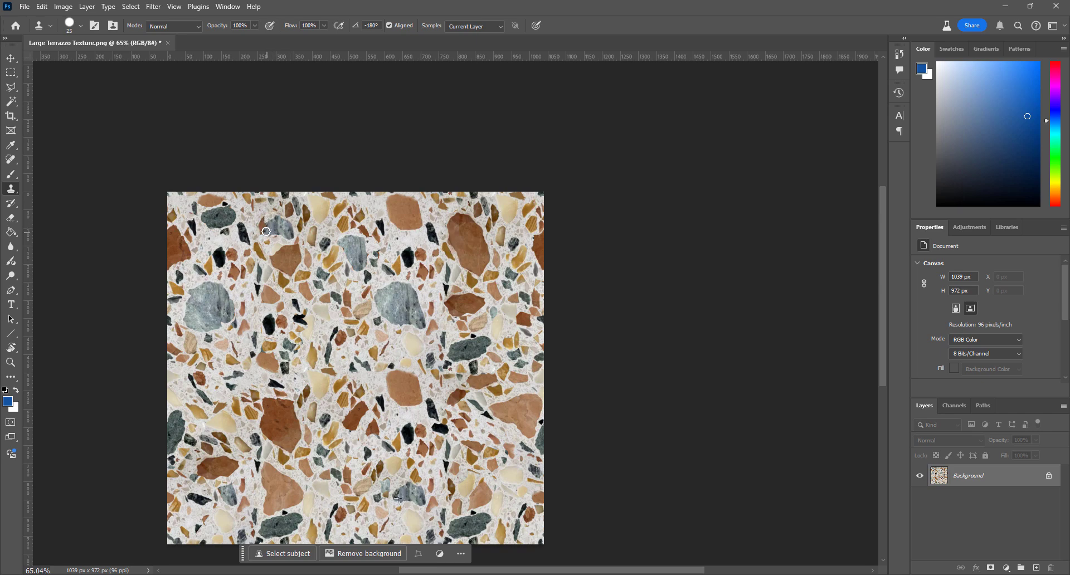
pyautogui.scroll(-1, 314, 249)
pyautogui.scroll(3, 315, 249)
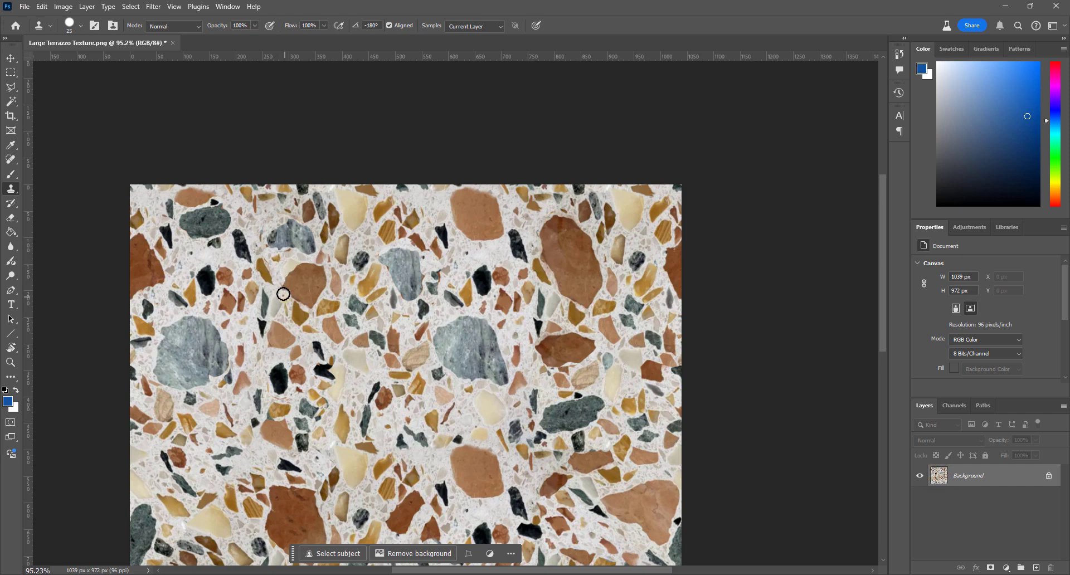
# Save the edited texture to the Desktop as a new PNG named Large Terrazzo Texture2.png
pyautogui.scroll(-5, 425, 360)
pyautogui.scroll(3, 420, 368)
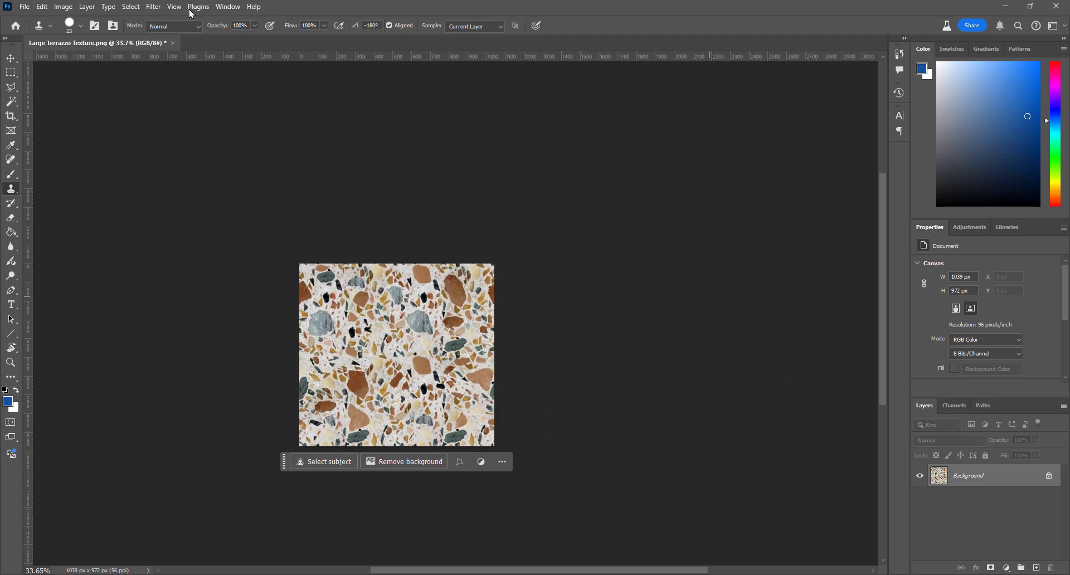
pyautogui.click(25, 7)
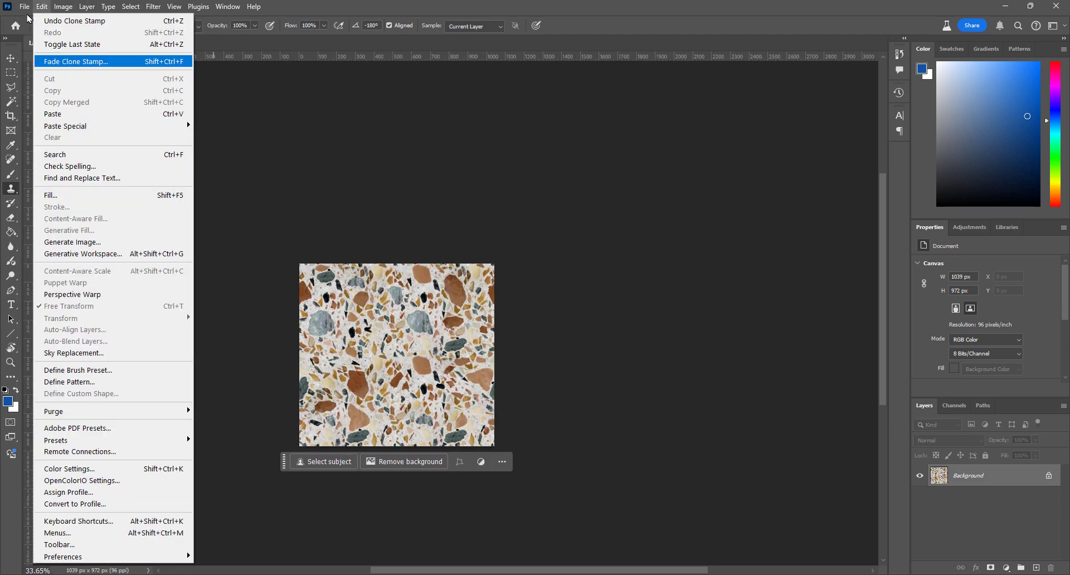
pyautogui.click(39, 156)
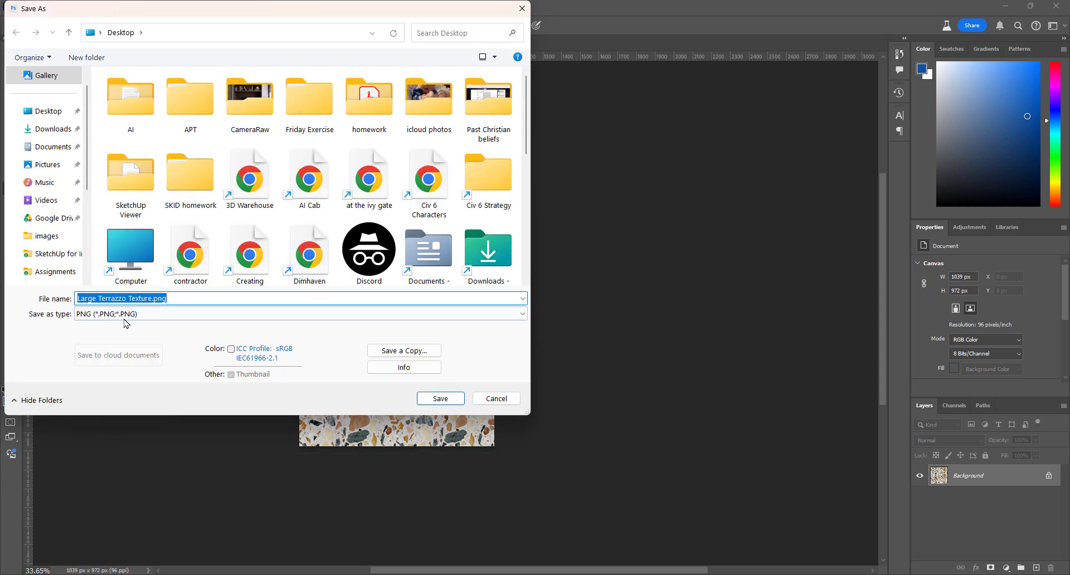
pyautogui.click(127, 300)
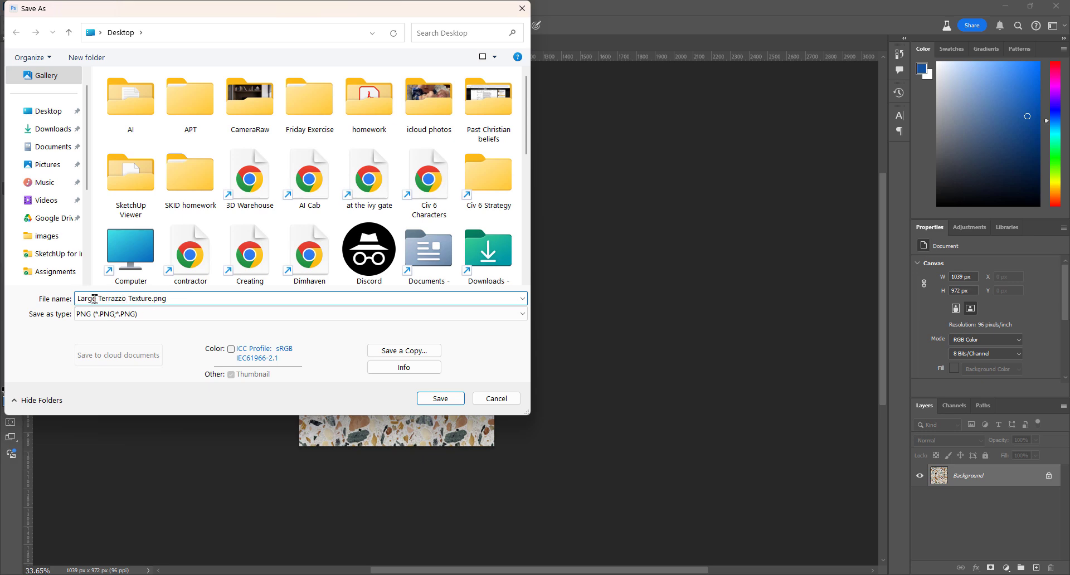
pyautogui.click(151, 299)
pyautogui.write('2')
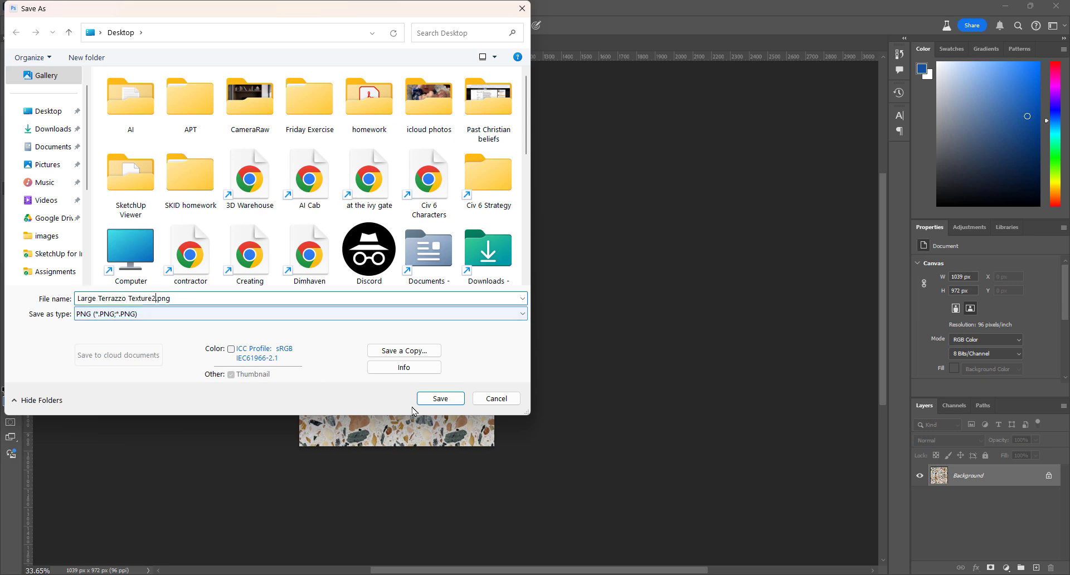
pyautogui.click(441, 399)
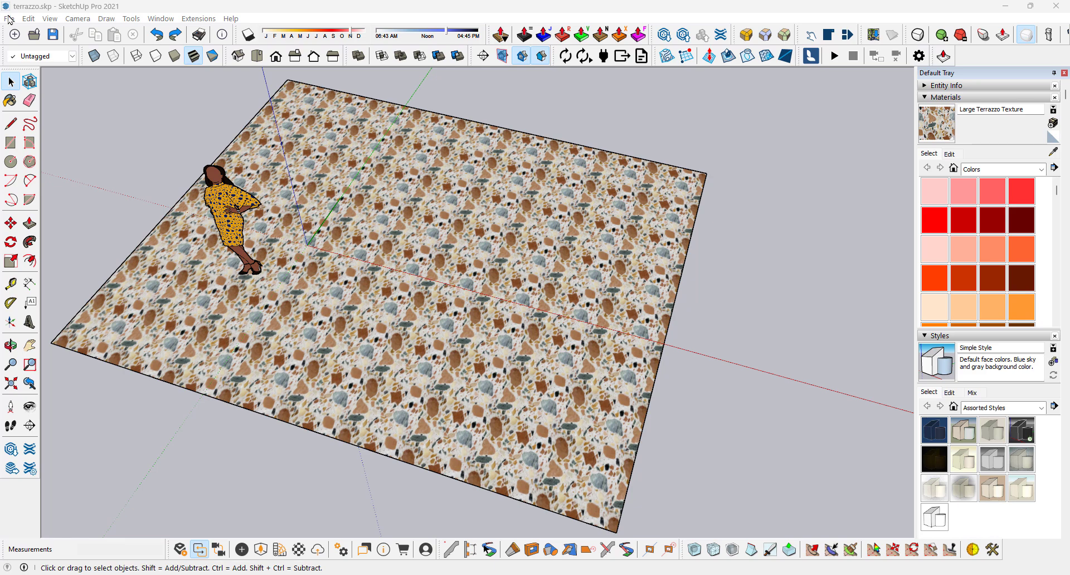
# Switch to SketchUp, import Large Terrazzo Texture2.png from the Desktop and apply it from the floor's corner at about 5' 4" wide
pyautogui.click(9, 18)
pyautogui.moveTo(77, 18)
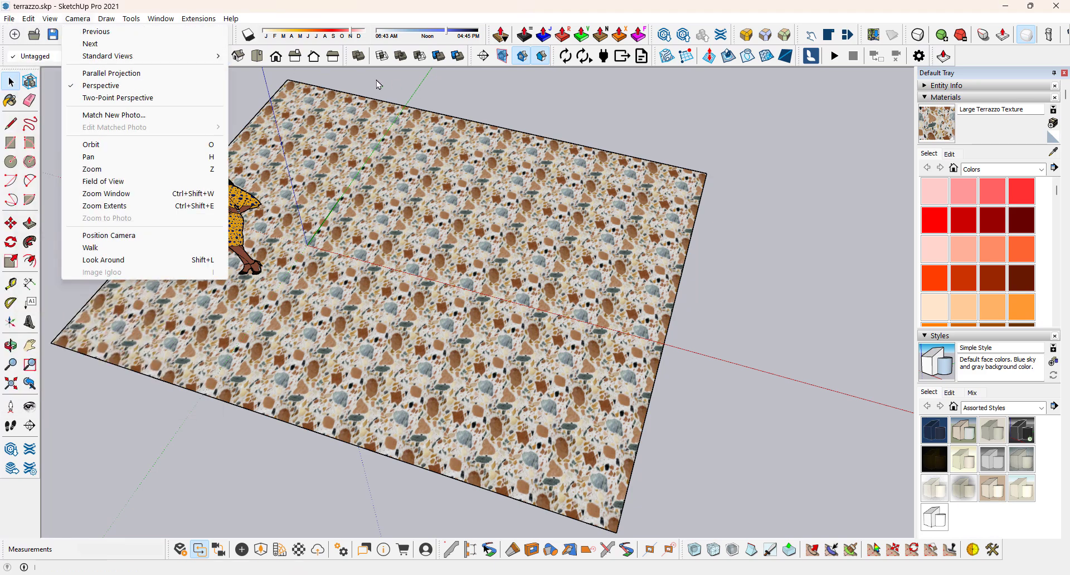
pyautogui.moveTo(10, 19)
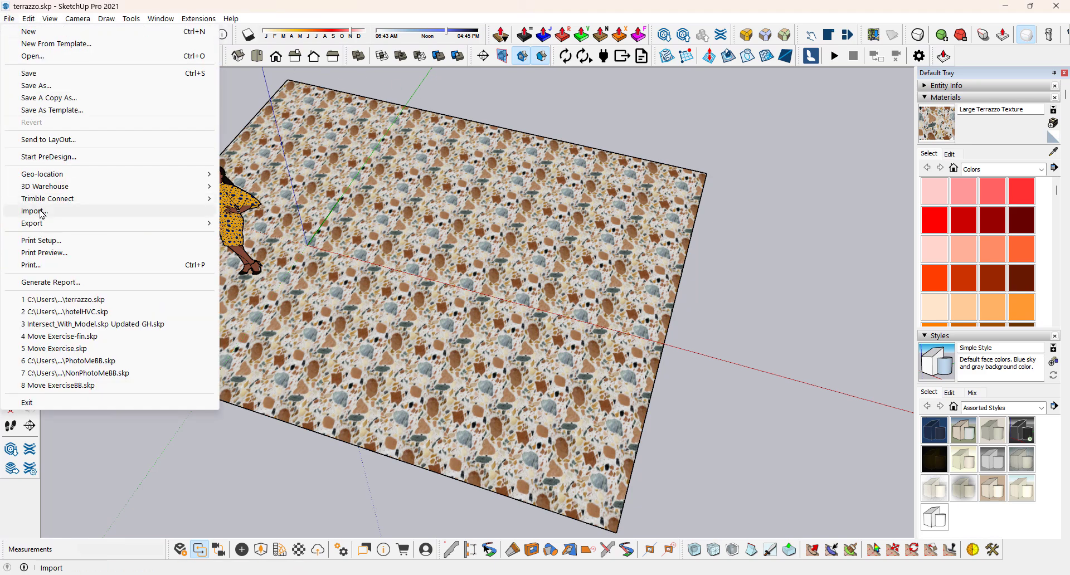
pyautogui.click(42, 211)
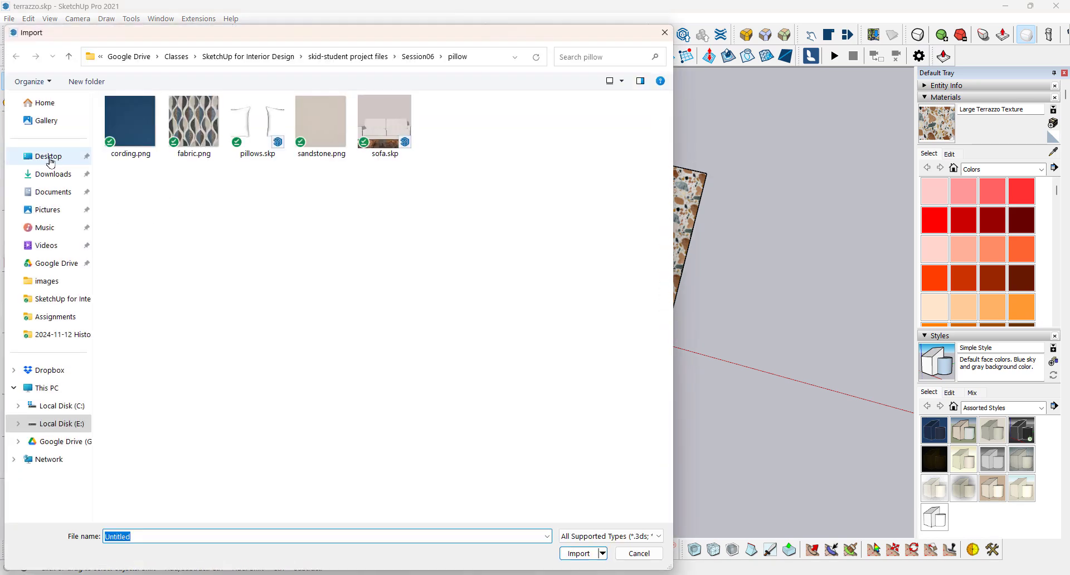
pyautogui.click(48, 156)
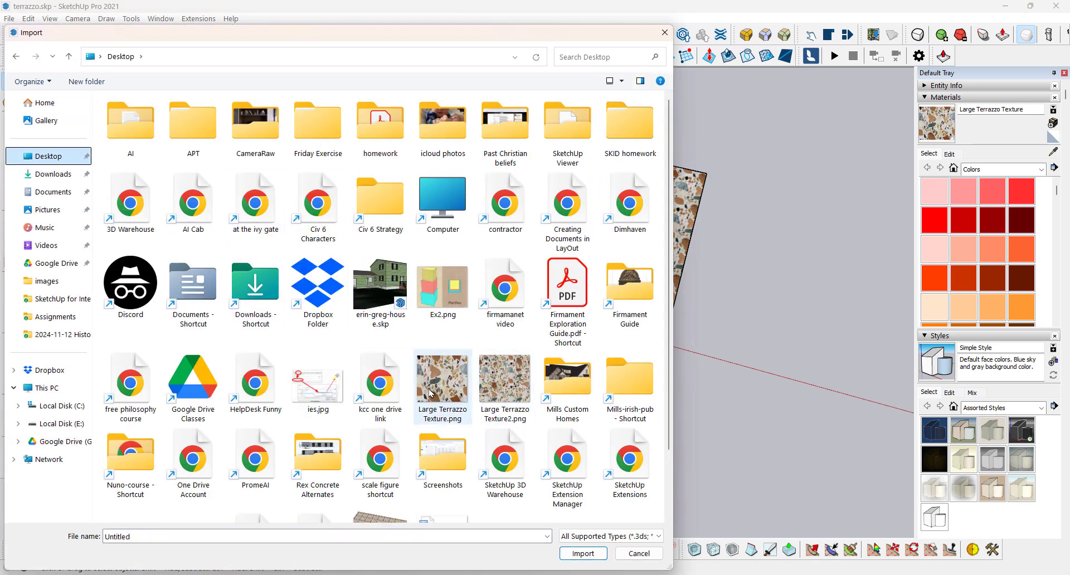
pyautogui.click(493, 396)
pyautogui.click(581, 553)
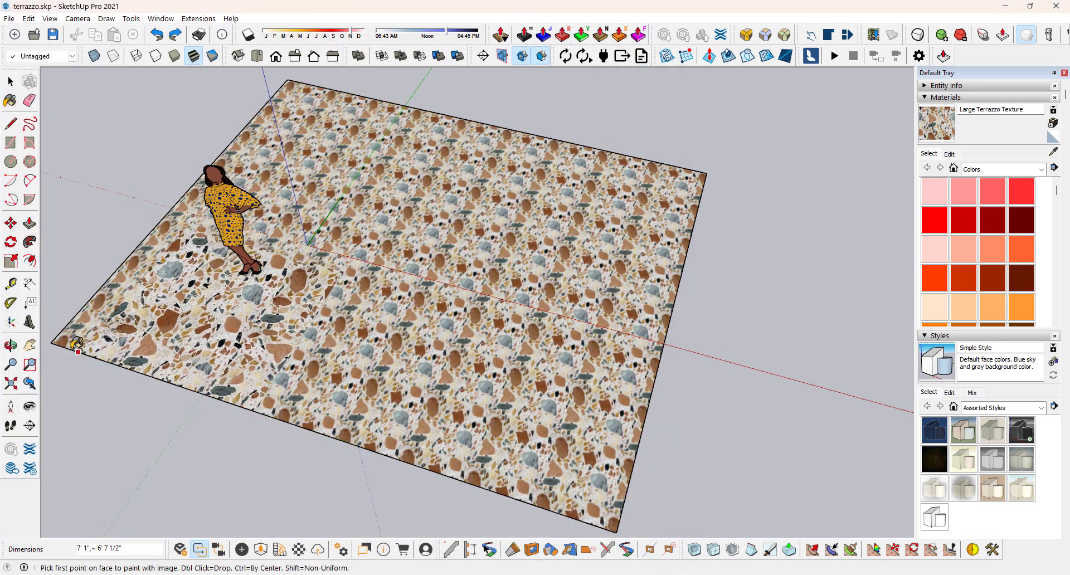
pyautogui.click(53, 342)
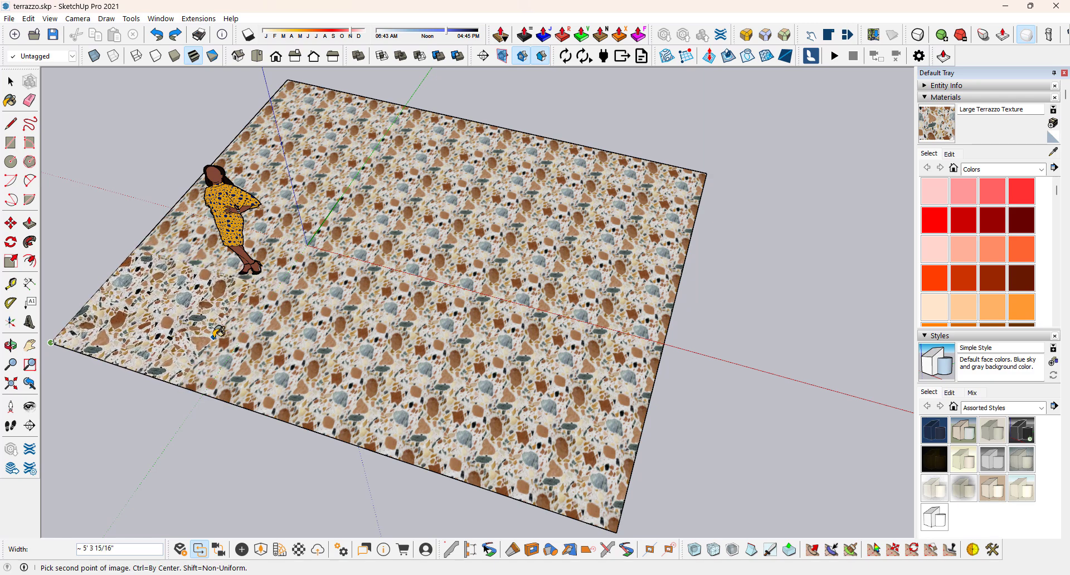
pyautogui.click(218, 334)
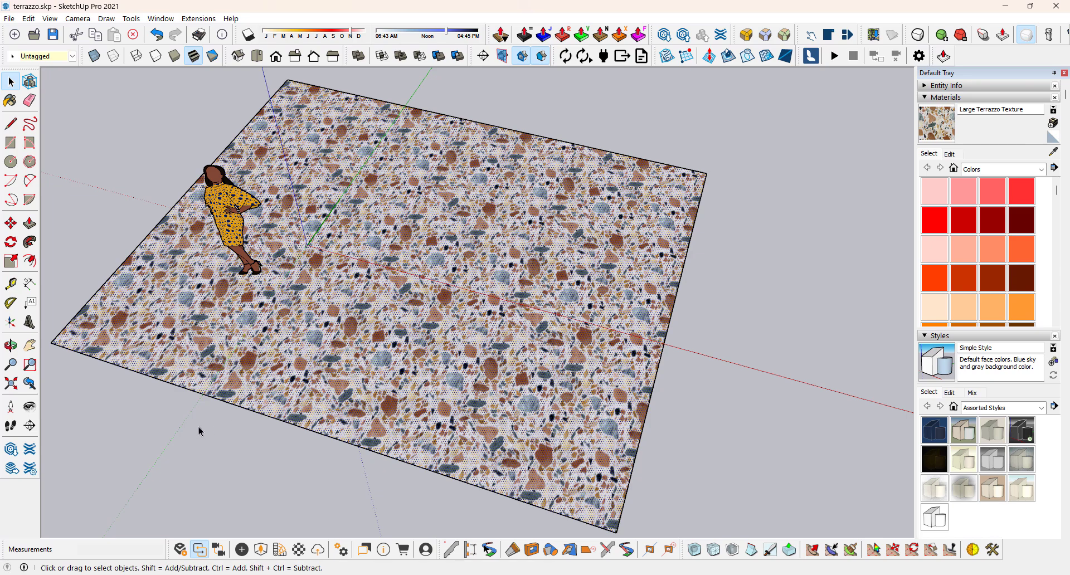
# Examine the retextured floor from low and high viewpoints for visible repetition in the terrazzo pattern
pyautogui.scroll(-1, 199, 428)
pyautogui.moveTo(238, 454); pyautogui.dragTo(110, 389)
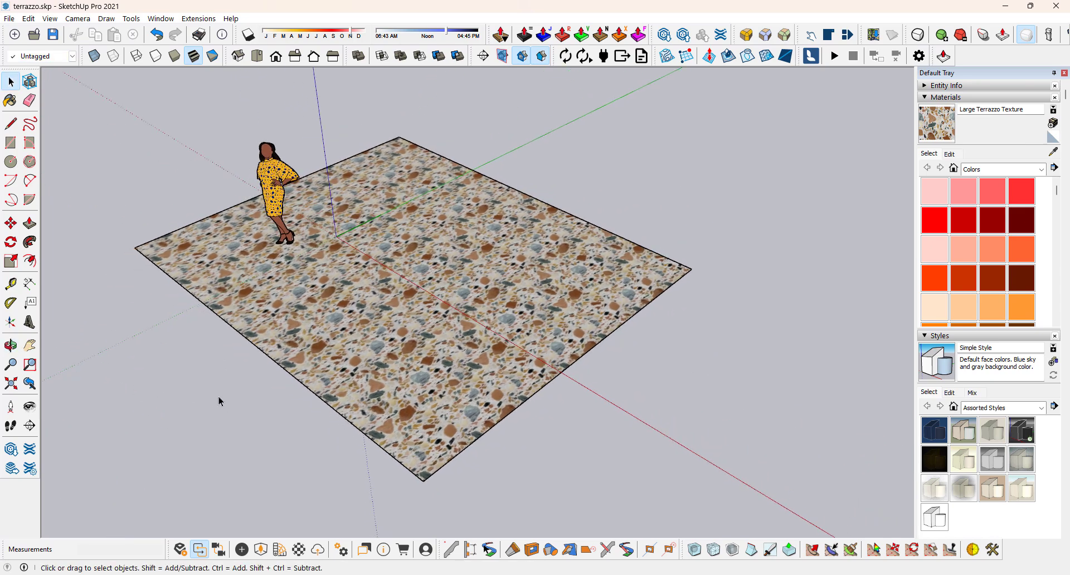
pyautogui.moveTo(211, 382); pyautogui.dragTo(423, 422)
pyautogui.press('space')
pyautogui.scroll(-1, 423, 422)
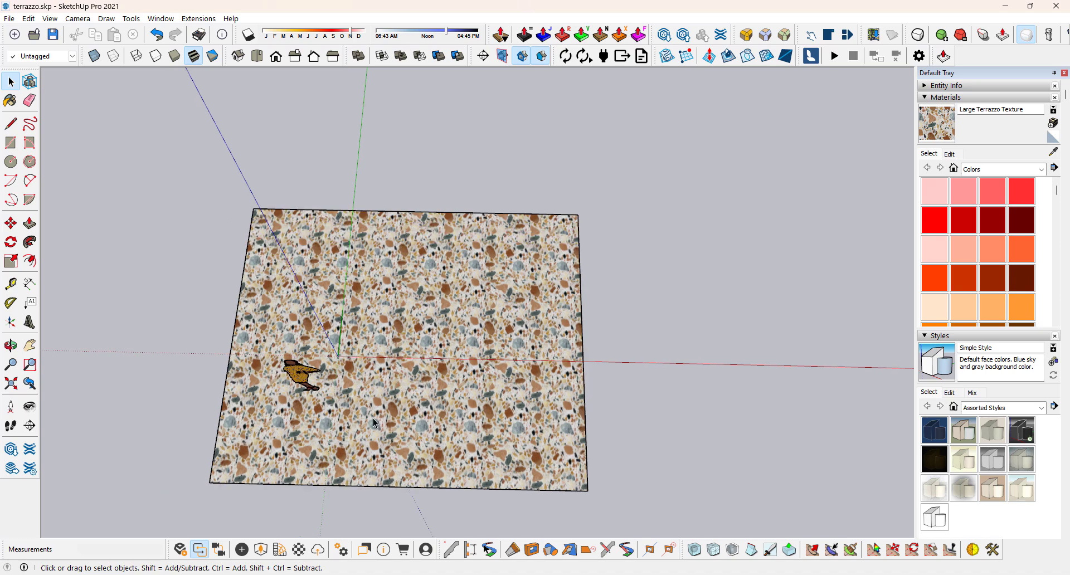
pyautogui.moveTo(374, 424); pyautogui.dragTo(374, 342)
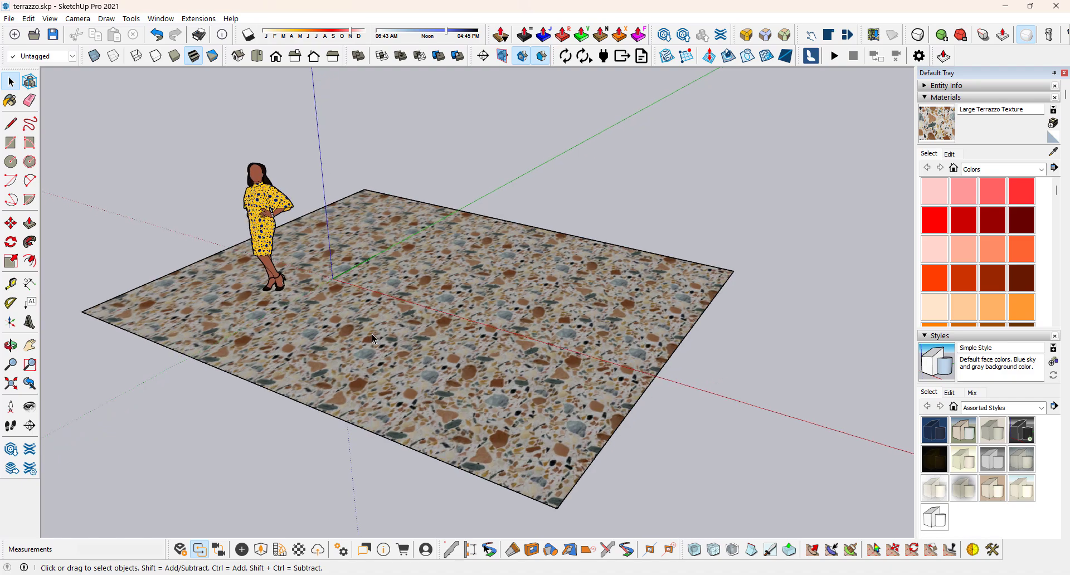
pyautogui.scroll(2, 372, 339)
pyautogui.moveTo(326, 274); pyautogui.dragTo(357, 312)
pyautogui.scroll(-2, 357, 312)
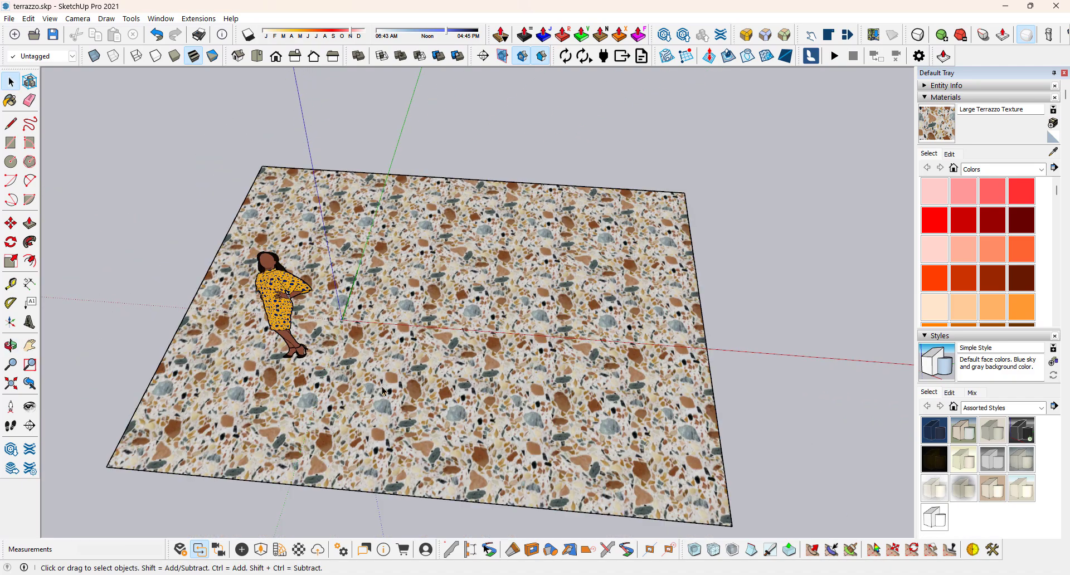
# Rotate the floor's terrazzo texture slightly counterclockwise through Texture Position and accept the new placement
pyautogui.click(382, 367)
pyautogui.rightClick(382, 367)
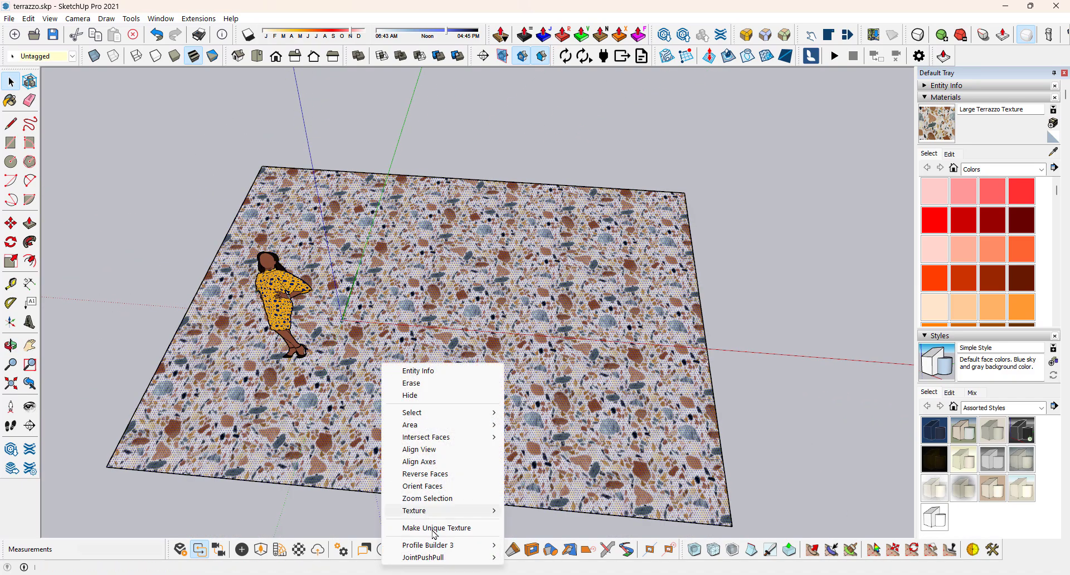
pyautogui.moveTo(446, 511)
pyautogui.click(532, 510)
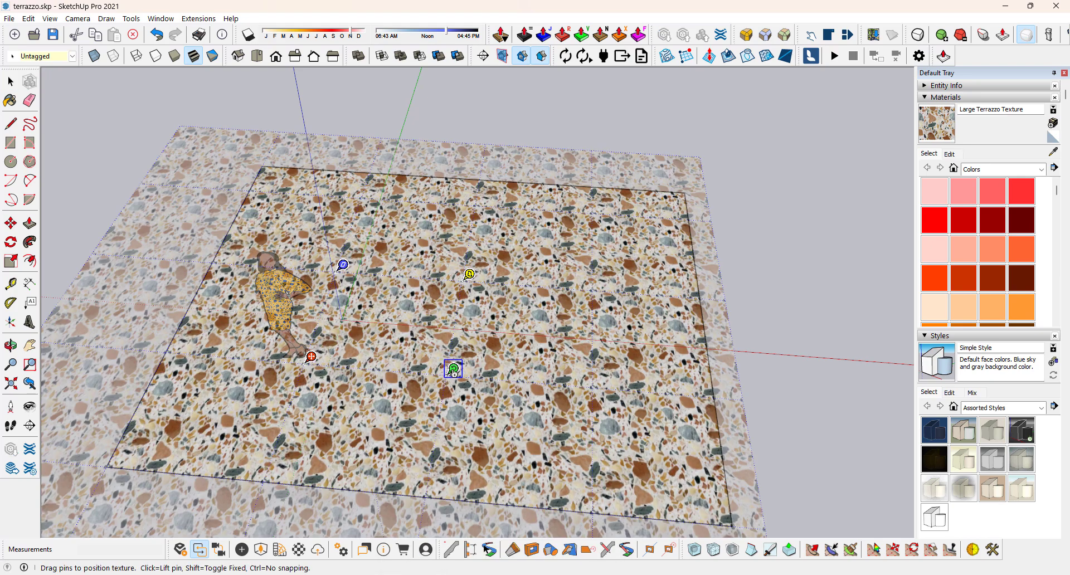
pyautogui.moveTo(452, 372); pyautogui.dragTo(457, 348)
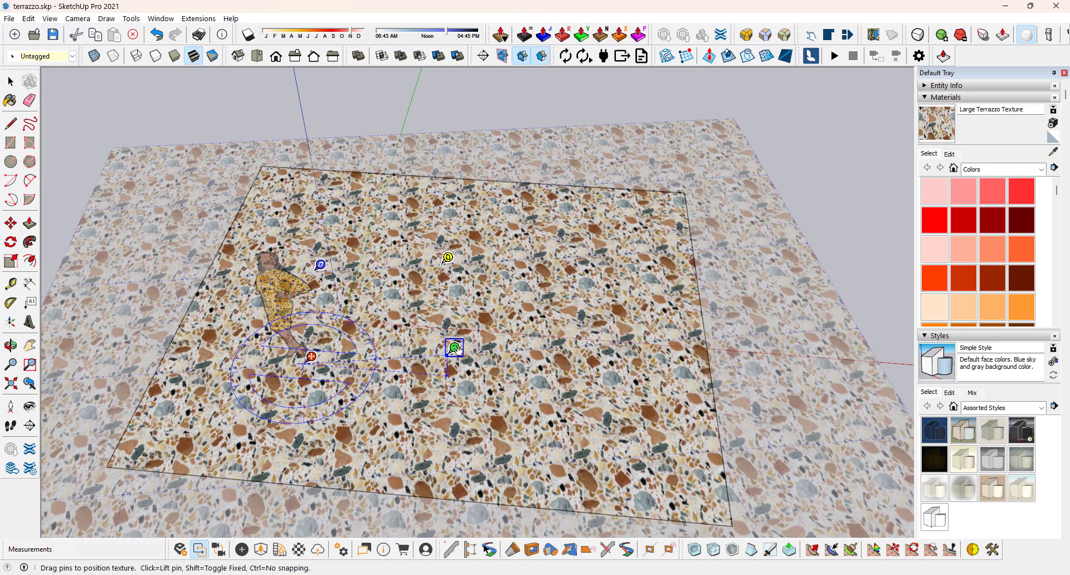
pyautogui.rightClick(446, 381)
pyautogui.click(461, 388)
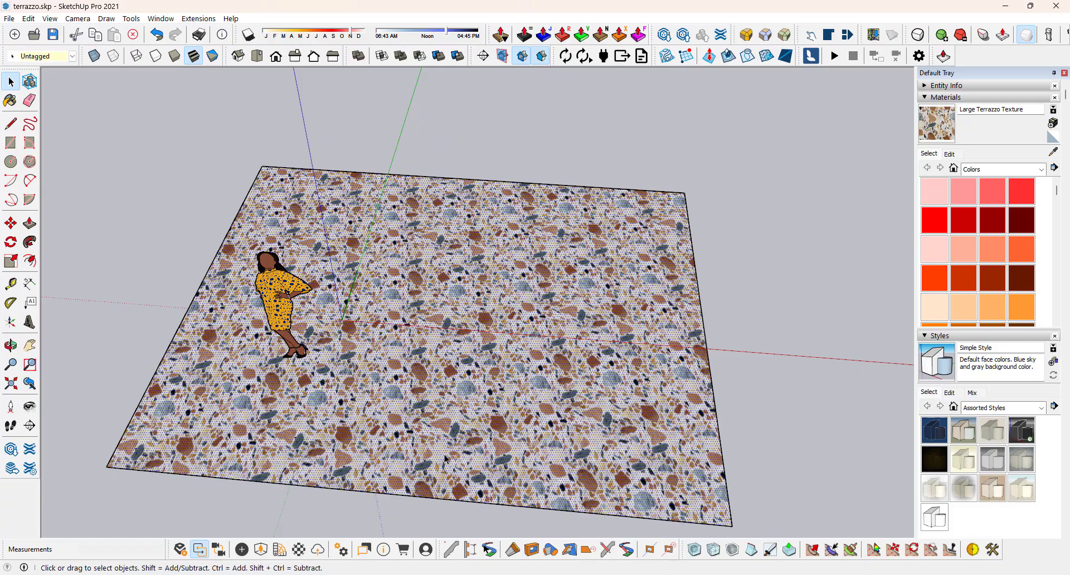
# Compare the floor with Large Terrazzo Texture2.png in Photoshop, placing both windows side by side, to find which stones repeat
pyautogui.moveTo(438, 463); pyautogui.dragTo(433, 459)
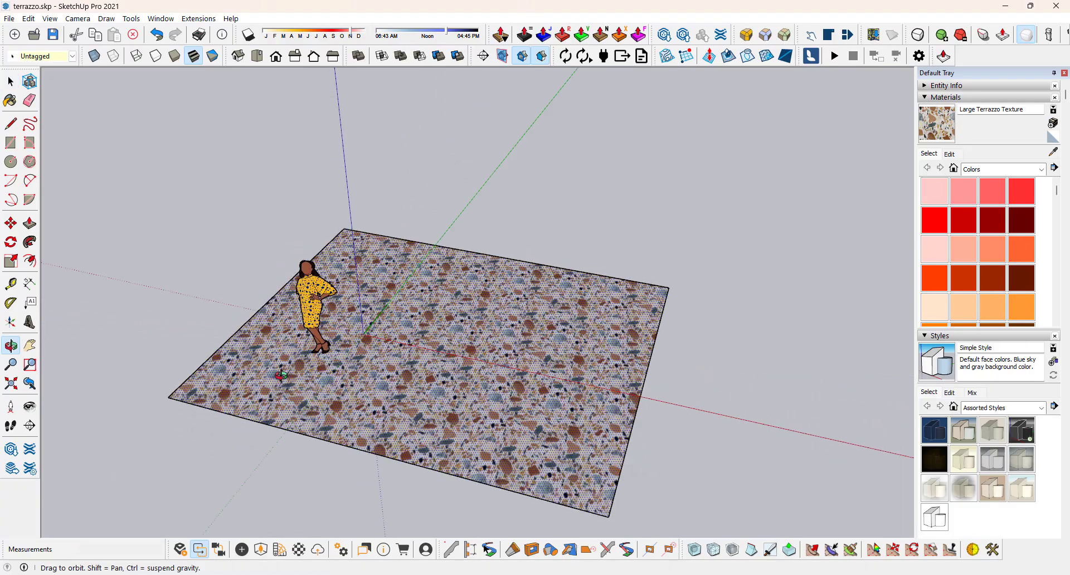
pyautogui.scroll(5, 432, 459)
pyautogui.scroll(-6, 432, 457)
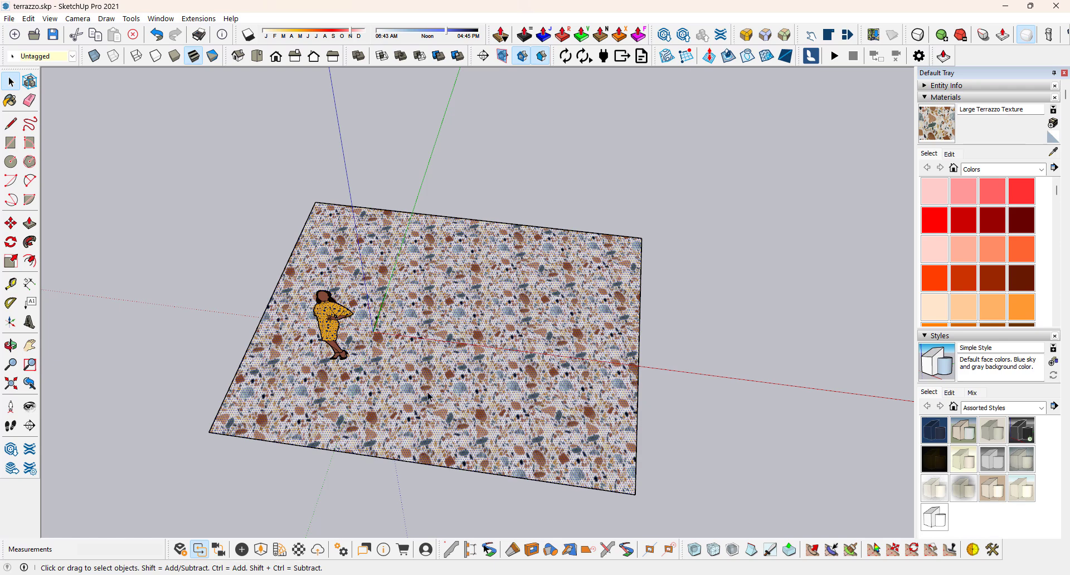
pyautogui.scroll(5, 423, 432)
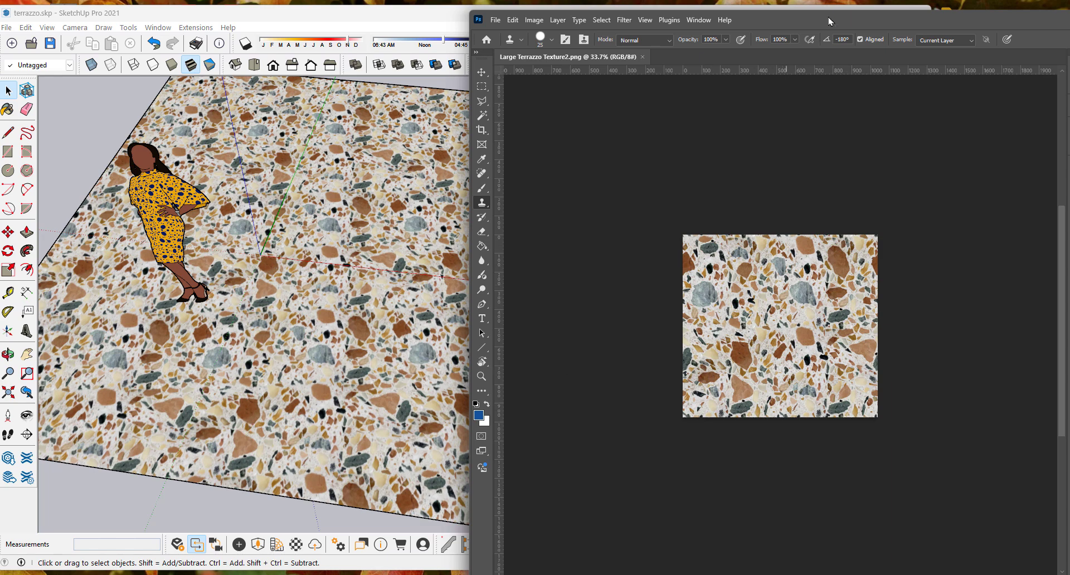
pyautogui.moveTo(831, 22); pyautogui.dragTo(555, 22)
pyautogui.scroll(1, 553, 379)
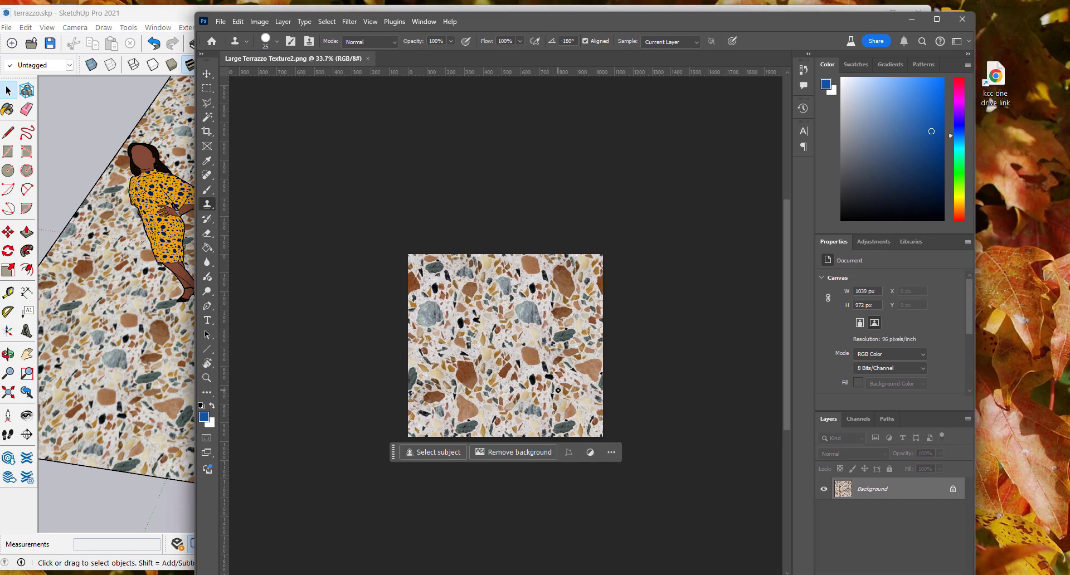
pyautogui.scroll(5, 562, 396)
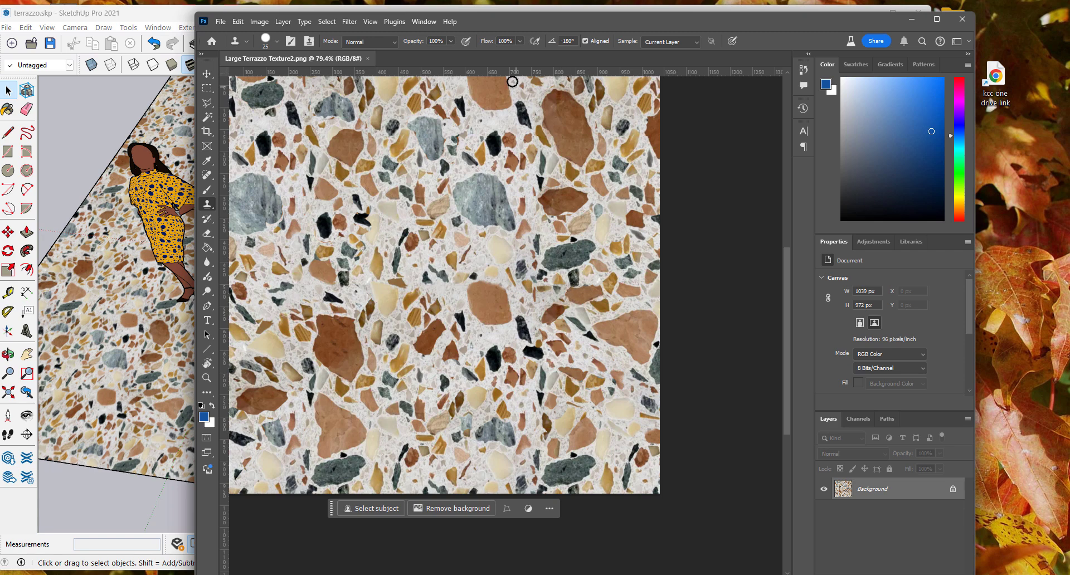
pyautogui.moveTo(512, 23); pyautogui.dragTo(840, 59)
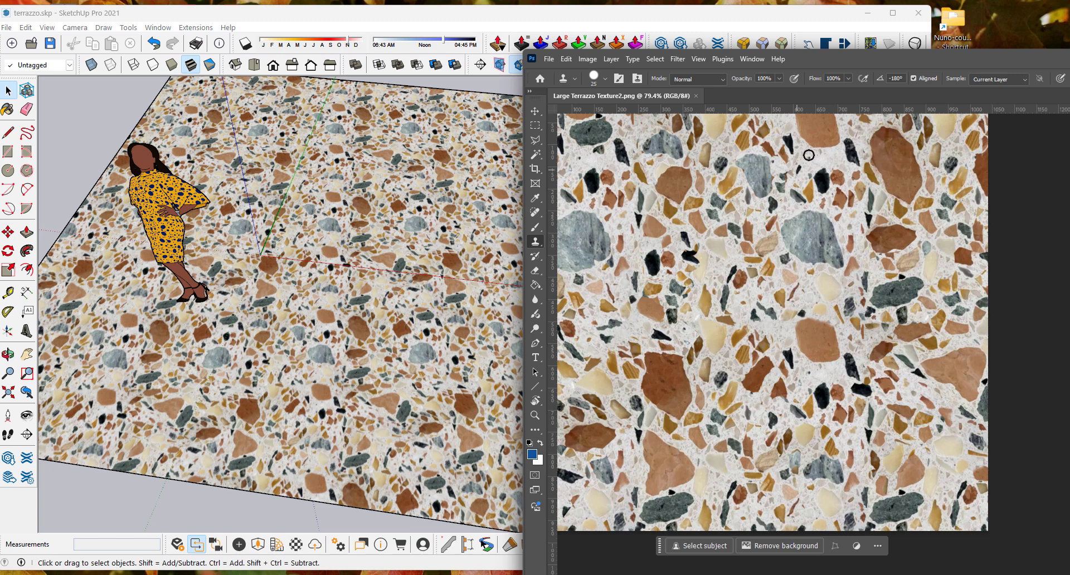
pyautogui.moveTo(869, 62); pyautogui.dragTo(527, 65)
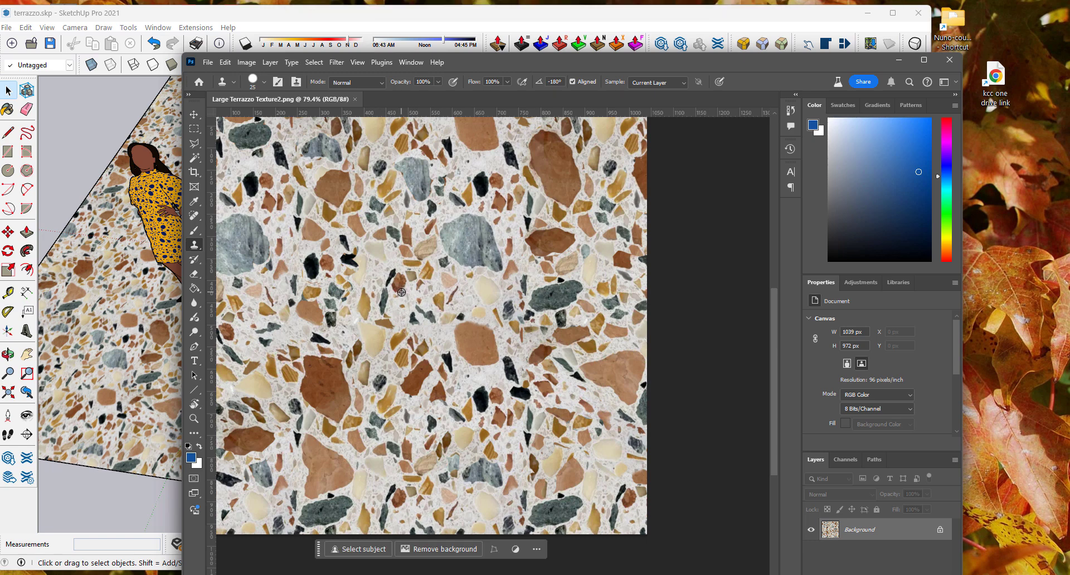
pyautogui.moveTo(509, 63)
pyautogui.mouseDown()
pyautogui.moveTo(770, 69)
pyautogui.moveTo(579, 64)
pyautogui.mouseUp()
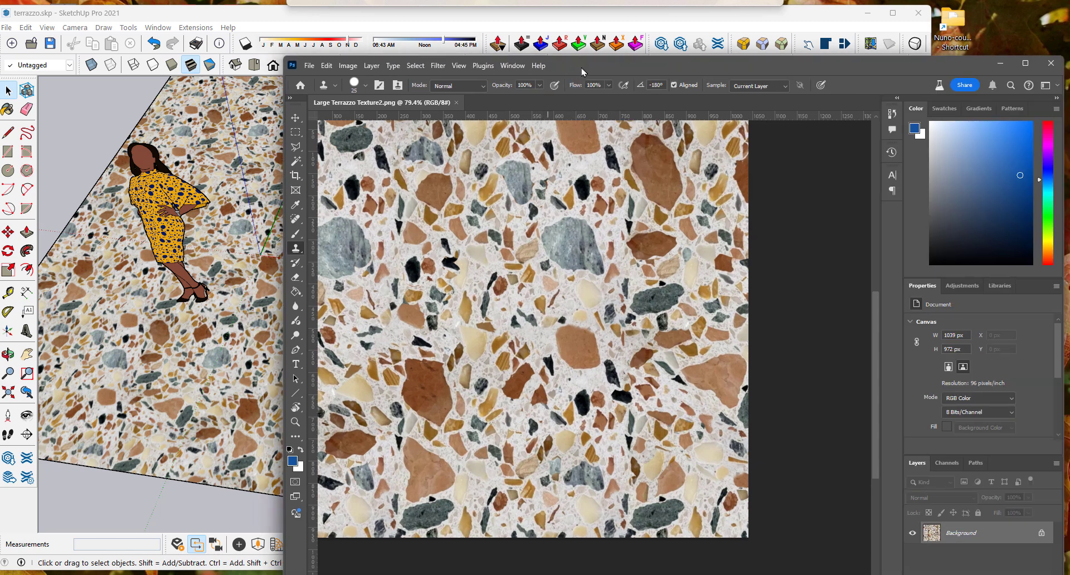
# Clone small chips and light terrazzo over the dark green stone beside the tan stone, right of the texture's centre
pyautogui.moveTo(634, 302)
pyautogui.mouseDown()
pyautogui.moveTo(675, 299)
pyautogui.moveTo(656, 295)
pyautogui.moveTo(662, 313)
pyautogui.moveTo(630, 306)
pyautogui.moveTo(677, 324)
pyautogui.mouseUp()
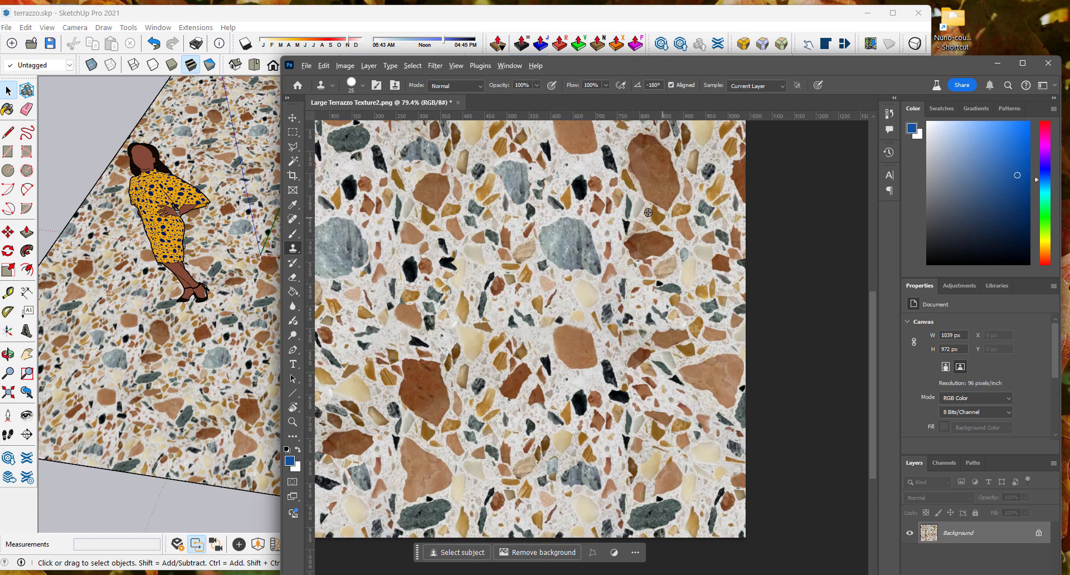
# Place the texture window beside the SketchUp floor for comparison and save the edited terrazzo as Large Terrazzo Texture2.png
pyautogui.scroll(-1, 669, 284)
pyautogui.scroll(1, 659, 306)
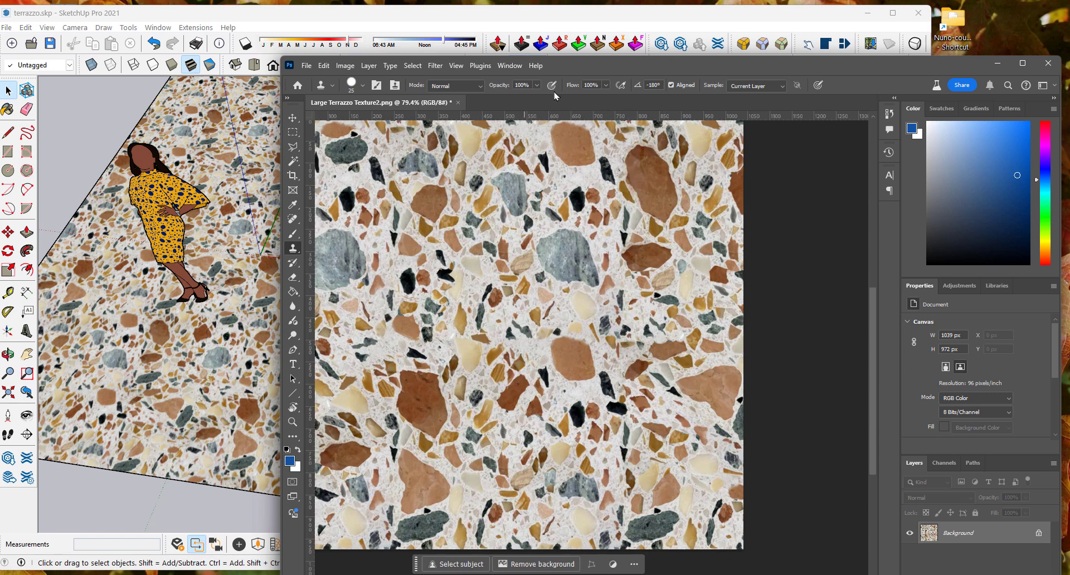
pyautogui.moveTo(563, 66); pyautogui.dragTo(823, 82)
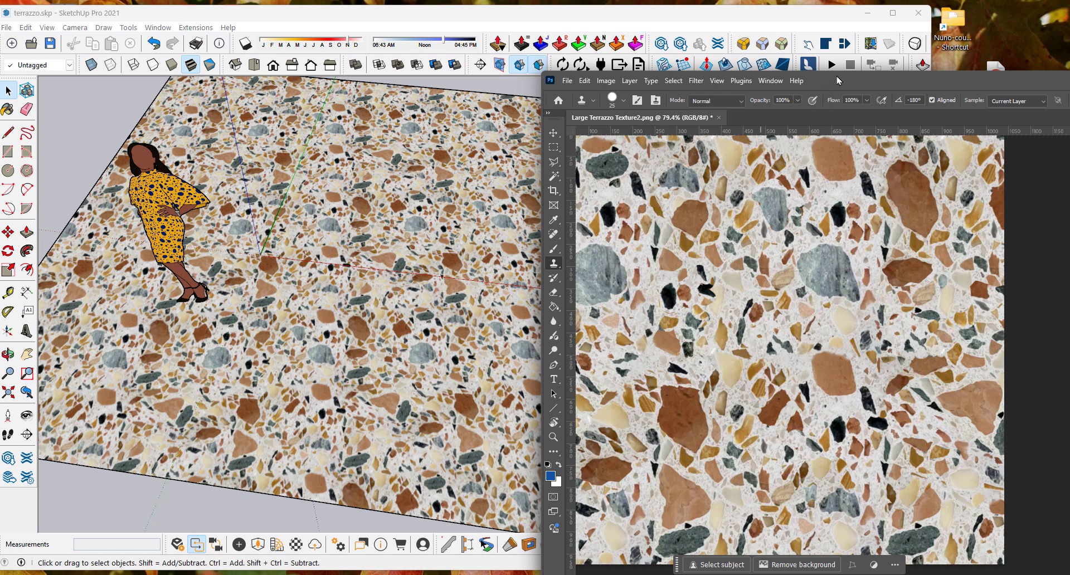
pyautogui.moveTo(586, 78); pyautogui.dragTo(496, 78)
pyautogui.click(478, 79)
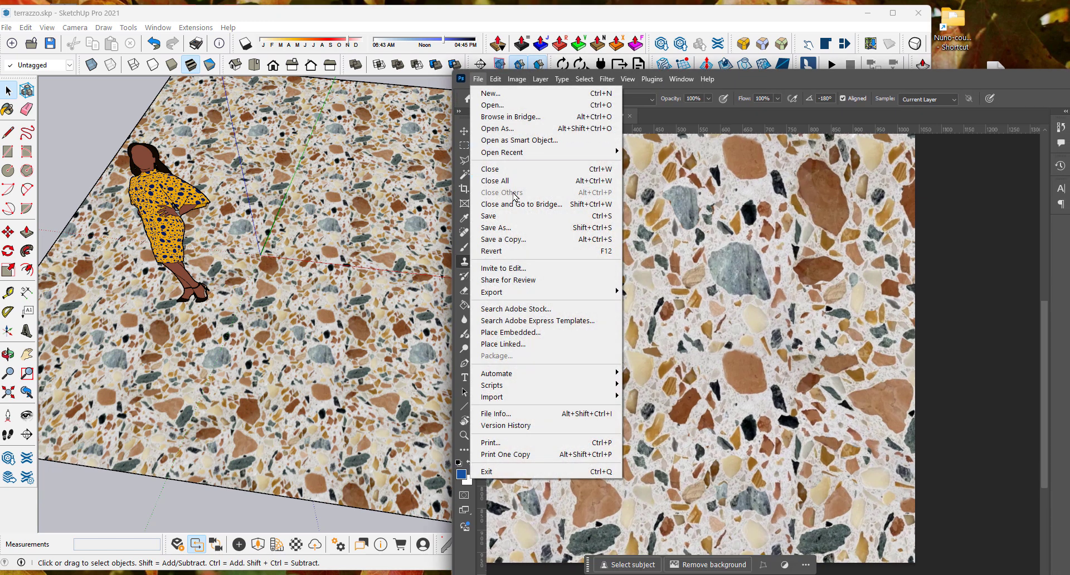
pyautogui.click(510, 223)
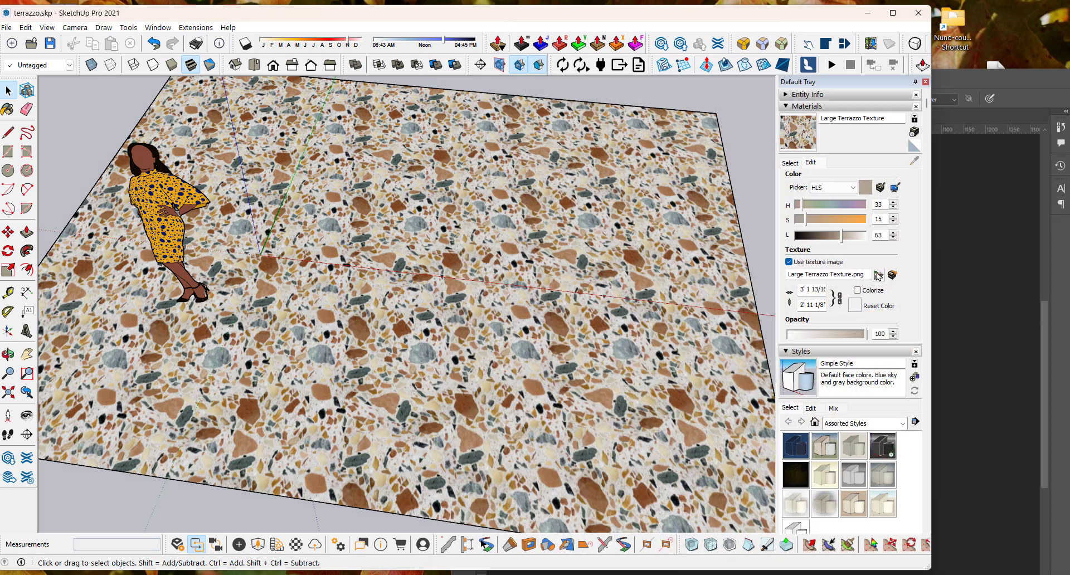
# In SketchUp, replace the floor material's texture image with Large Terrazzo Texture2.png from the Desktop
pyautogui.click(879, 275)
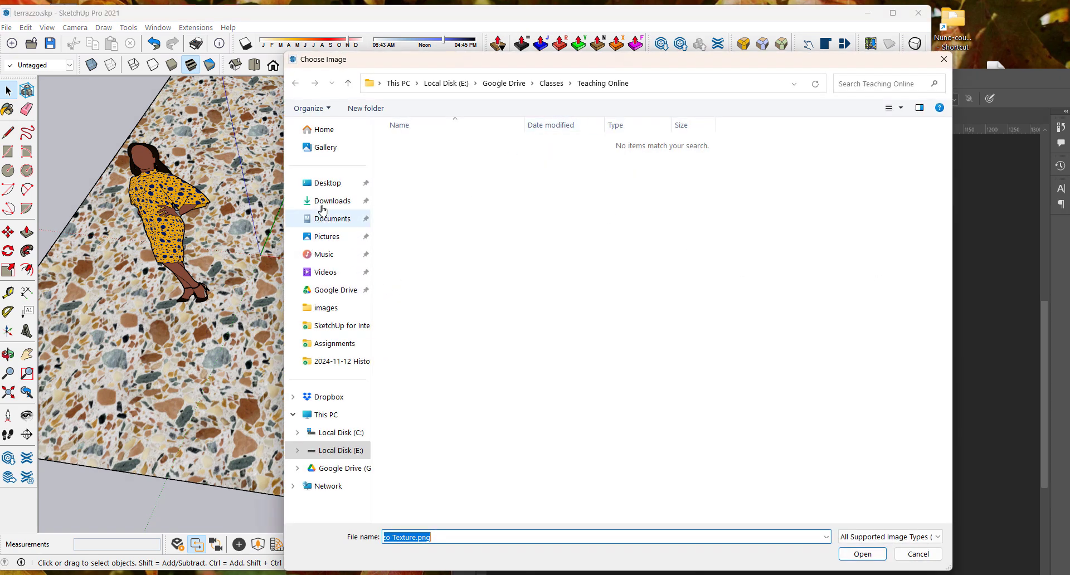
pyautogui.click(323, 184)
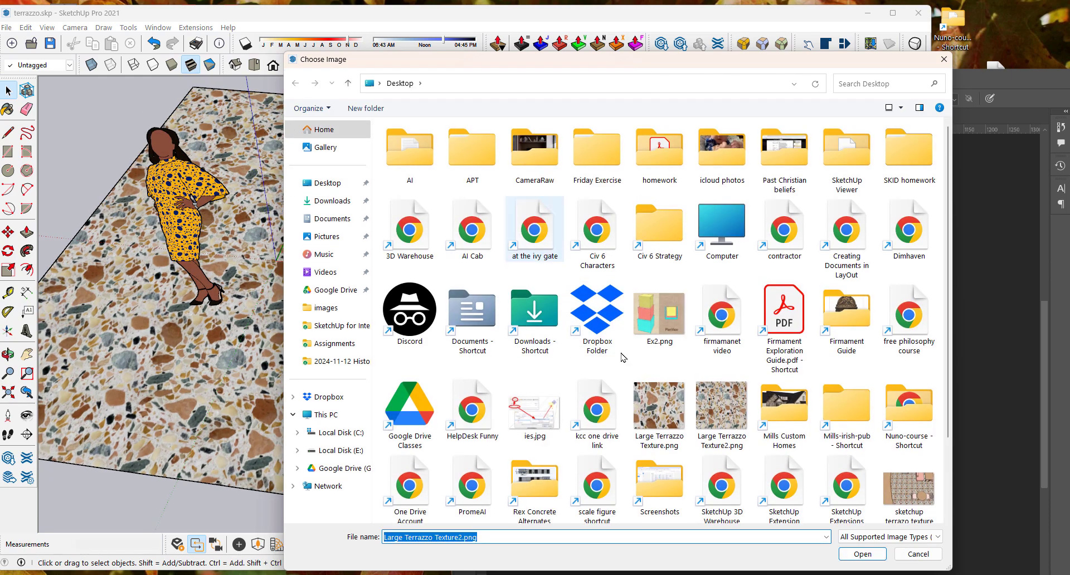
pyautogui.click(722, 410)
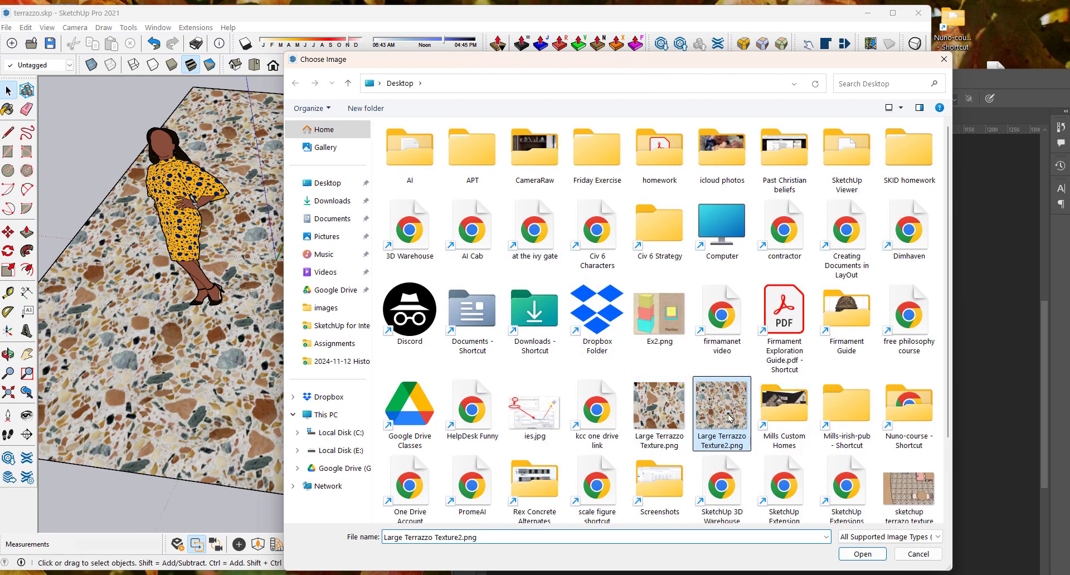
pyautogui.click(863, 554)
# Examine the updated terrazzo floor close up and from farther away for stones that still repeat noticeably
pyautogui.scroll(3, 456, 400)
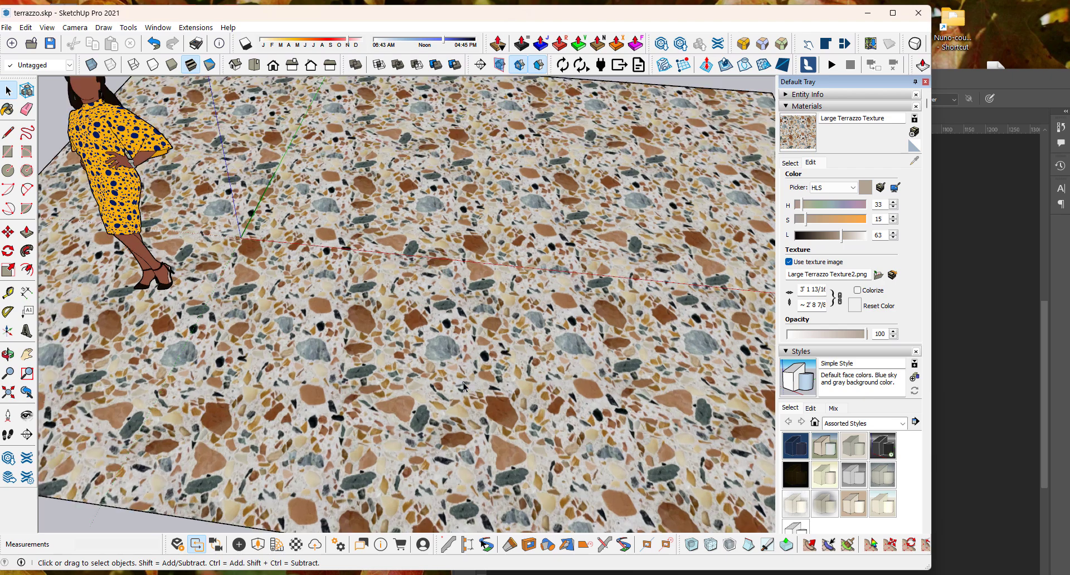
pyautogui.scroll(-3, 461, 385)
pyautogui.moveTo(441, 346); pyautogui.dragTo(408, 397)
pyautogui.scroll(-3, 408, 397)
pyautogui.press('space')
pyautogui.scroll(-3, 399, 368)
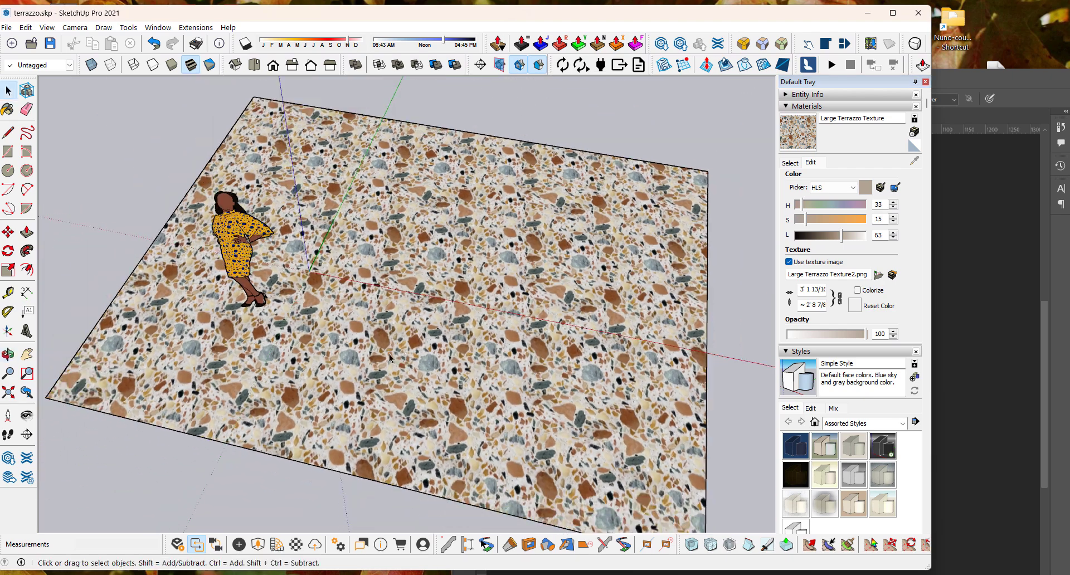
pyautogui.scroll(2, 392, 347)
pyautogui.scroll(3, 485, 407)
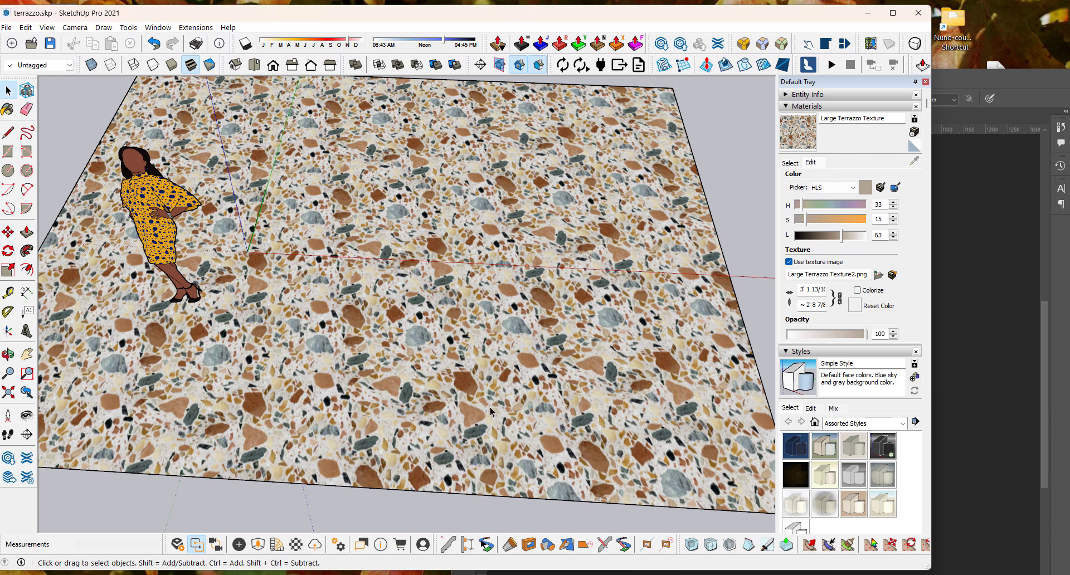
pyautogui.scroll(-5, 474, 422)
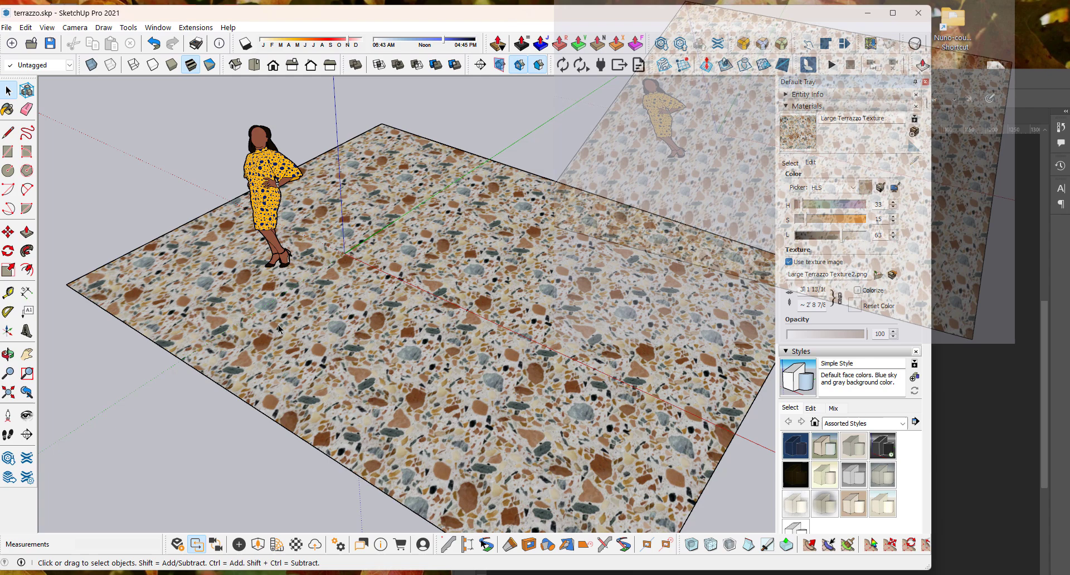
# Inspect the terrazzo floor from several angles, from near eye level to overhead, to judge how natural the pattern looks
pyautogui.moveTo(278, 328)
pyautogui.mouseDown()
pyautogui.moveTo(310, 306)
pyautogui.moveTo(347, 301)
pyautogui.moveTo(362, 348)
pyautogui.mouseUp()
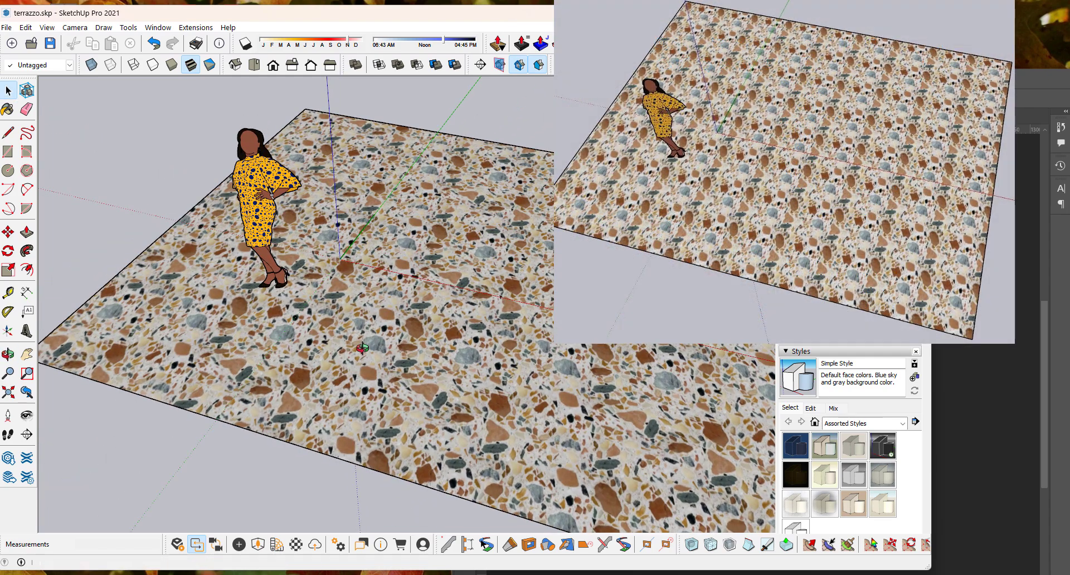
pyautogui.scroll(-5, 362, 358)
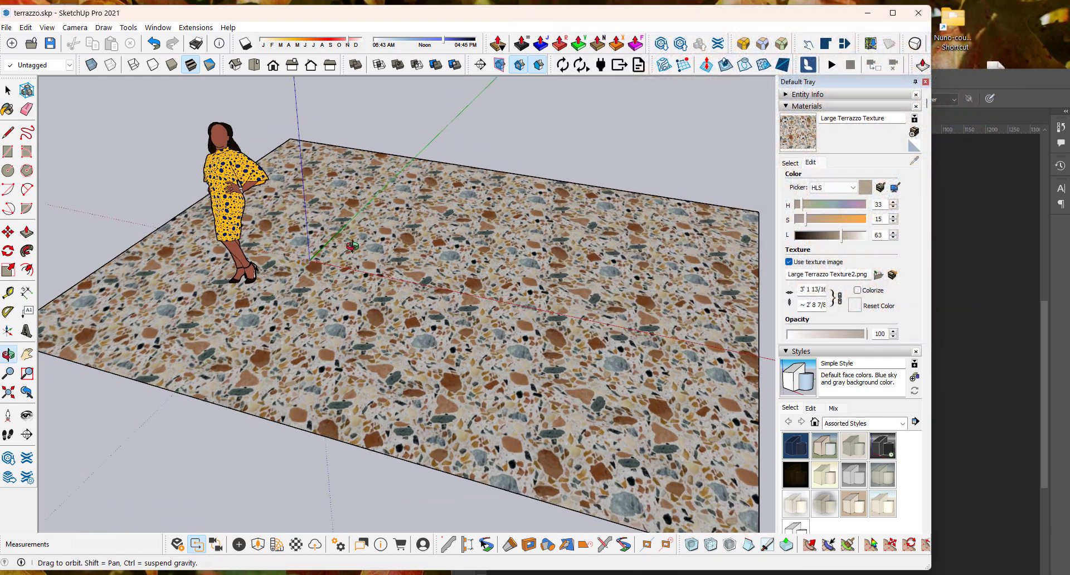
pyautogui.scroll(-3, 352, 246)
pyautogui.press('space')
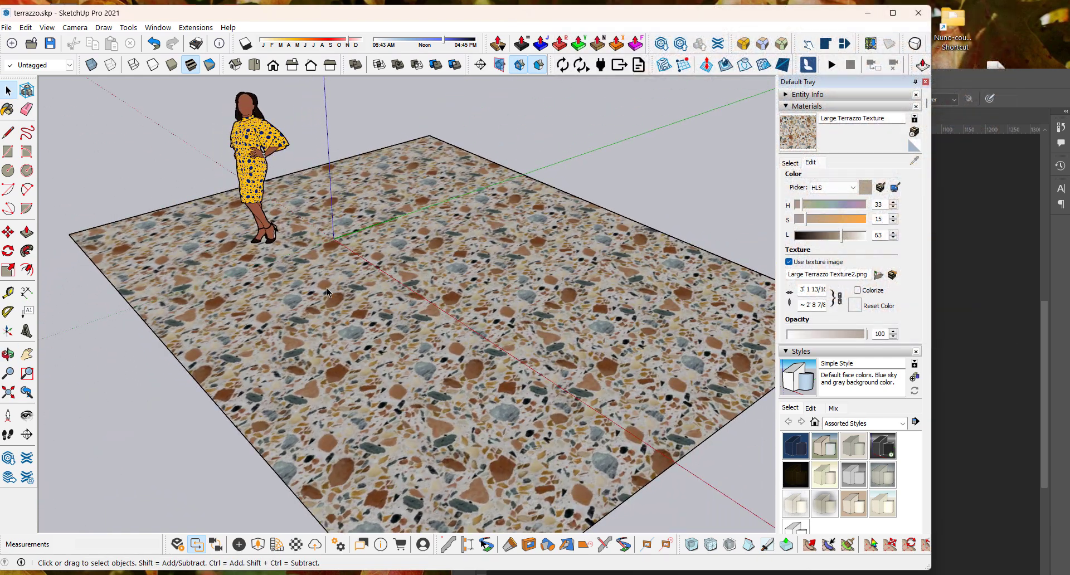
pyautogui.scroll(3, 450, 226)
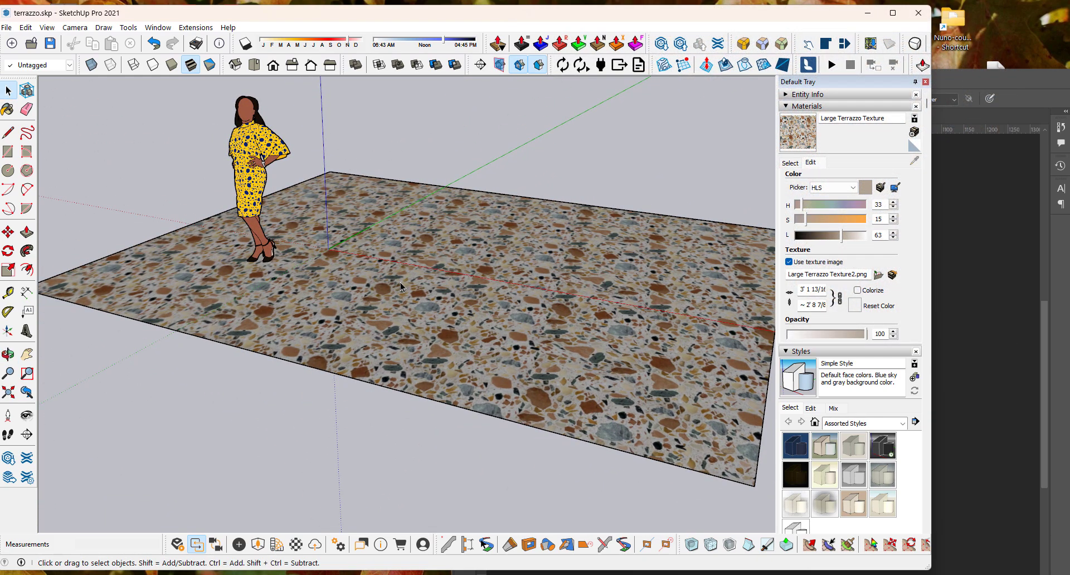
pyautogui.moveTo(346, 299); pyautogui.dragTo(467, 315)
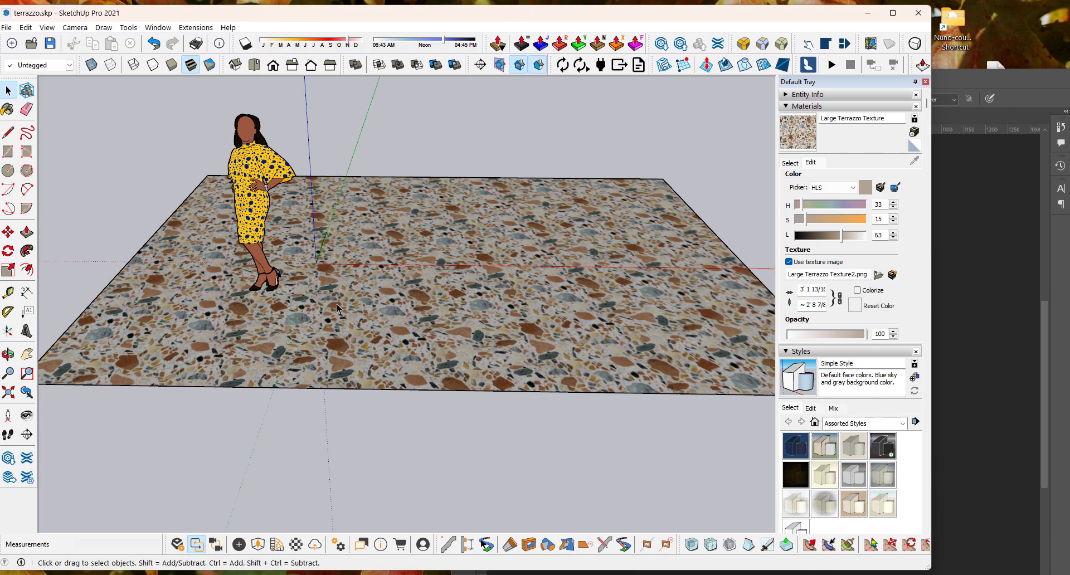
pyautogui.moveTo(337, 303); pyautogui.dragTo(465, 460)
pyautogui.press('space')
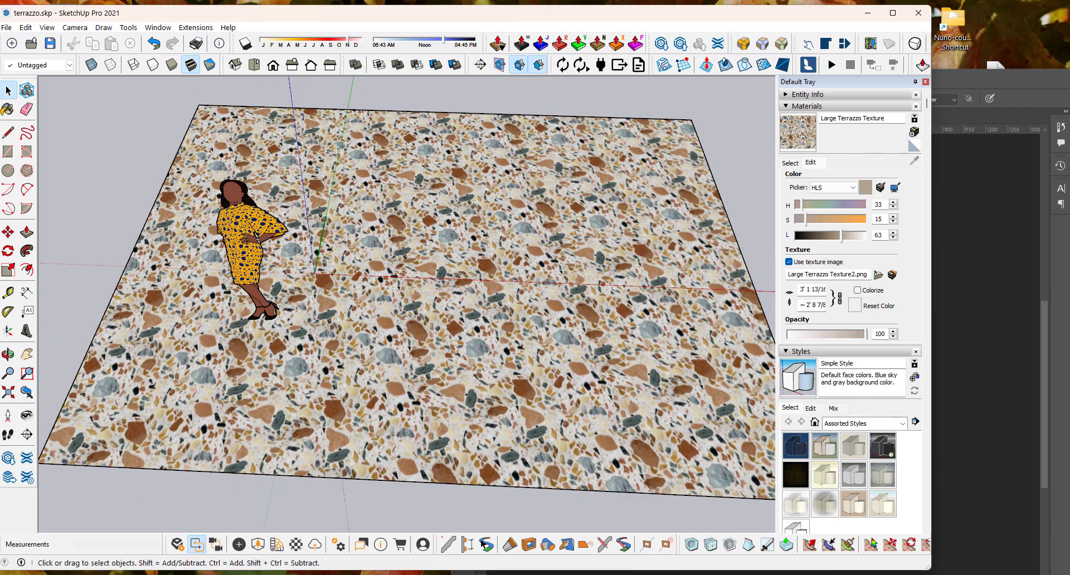